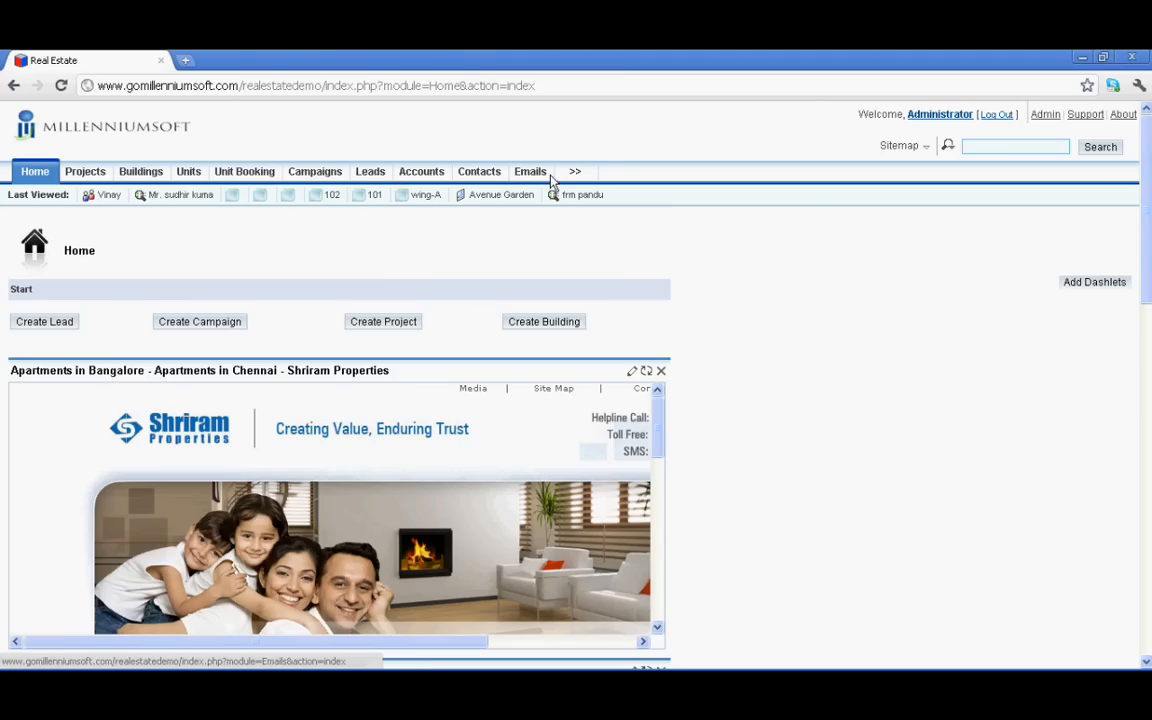
Move My Meetings below My Leads, then place My Calls between them on the dashboard
mouse_move(575, 172)
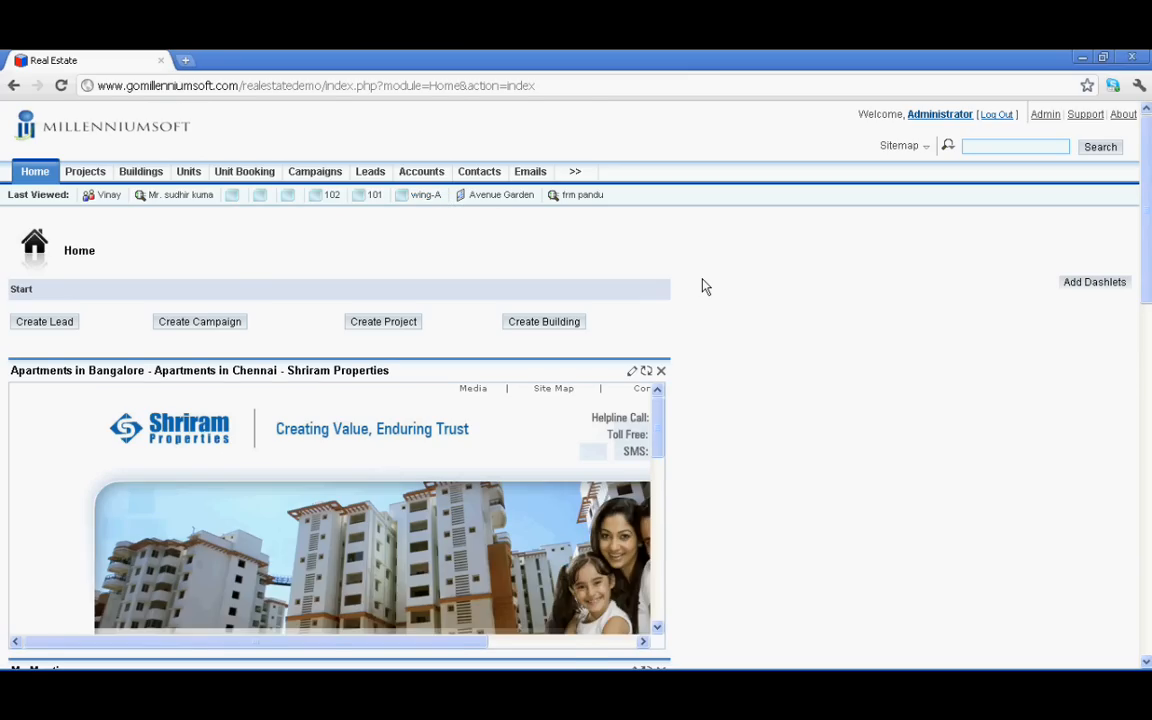
scroll(703, 286, down, 2)
scroll(703, 286, down, 2)
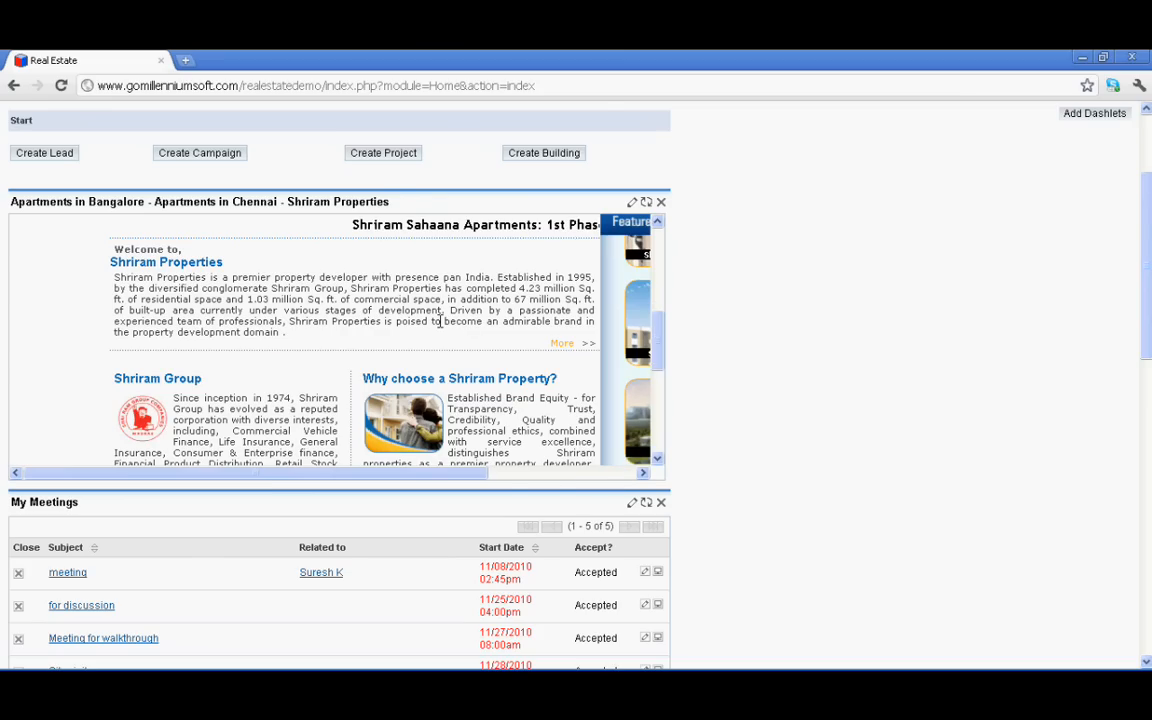
scroll(440, 321, down, 5)
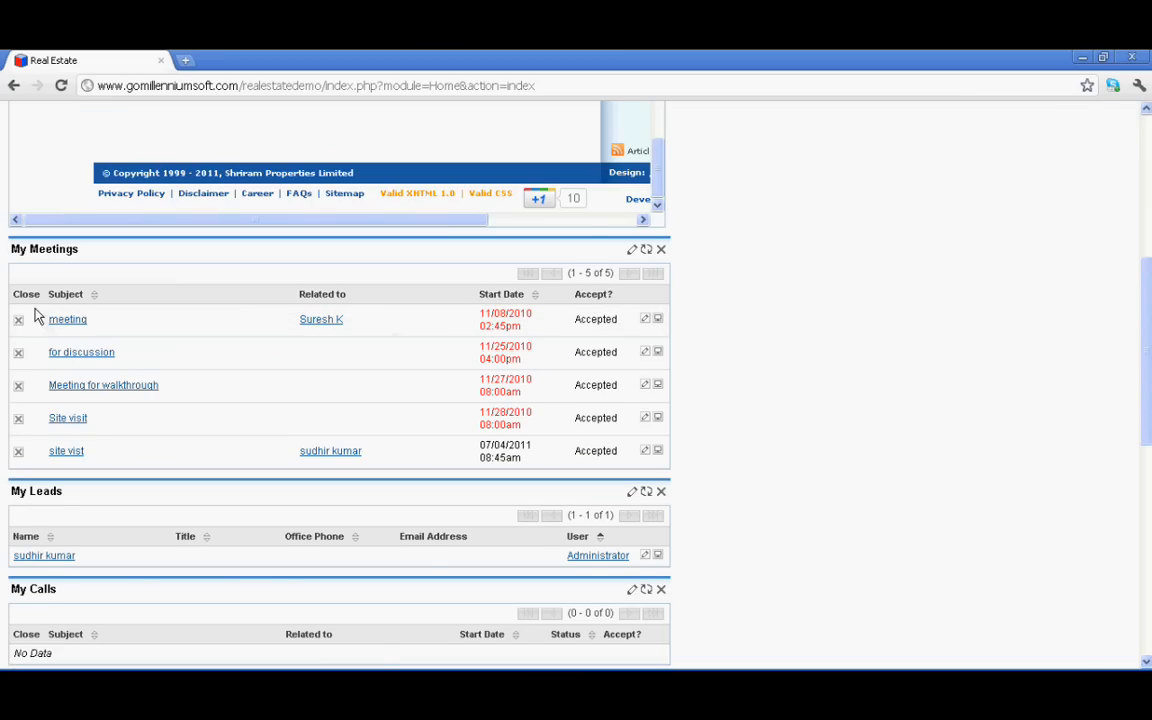
drag(11, 240, 6, 346)
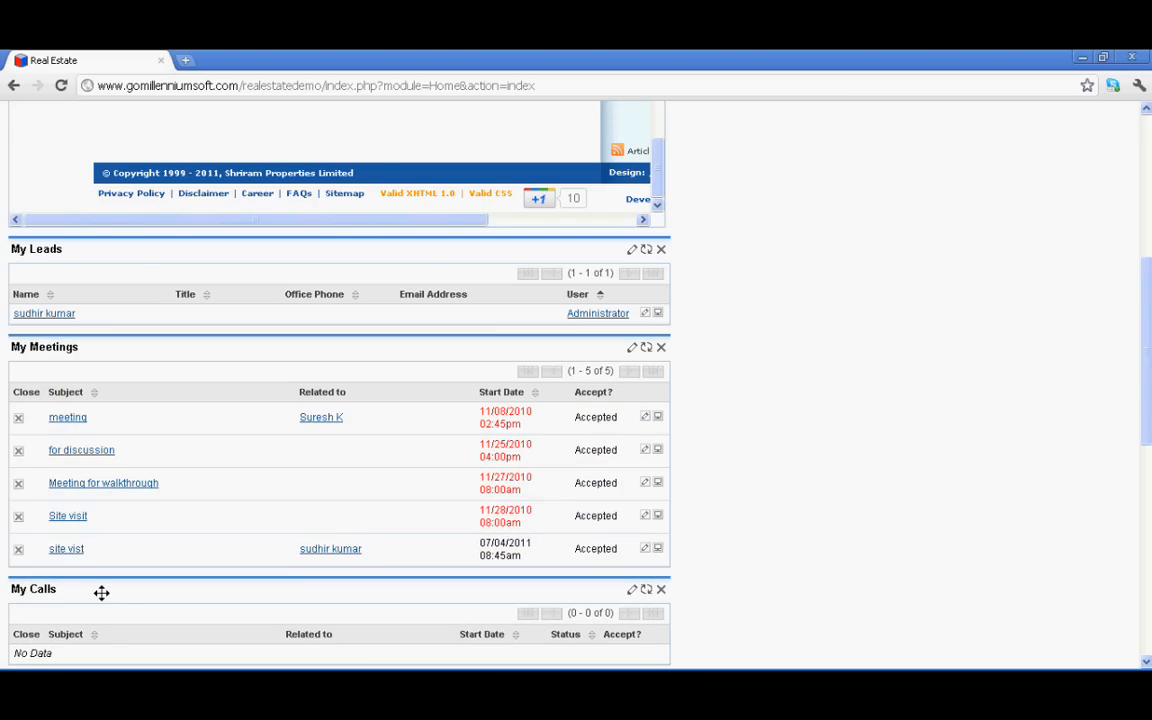
drag(101, 593, 89, 338)
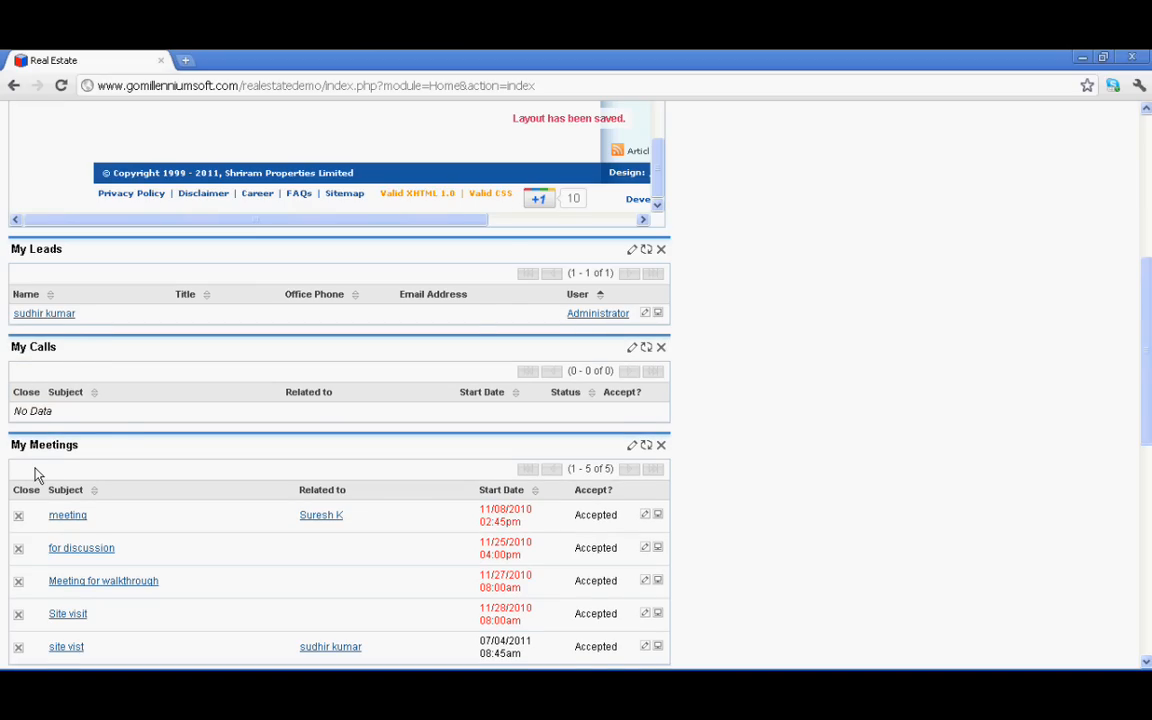
scroll(35, 475, down, 3)
scroll(90, 420, down, 2)
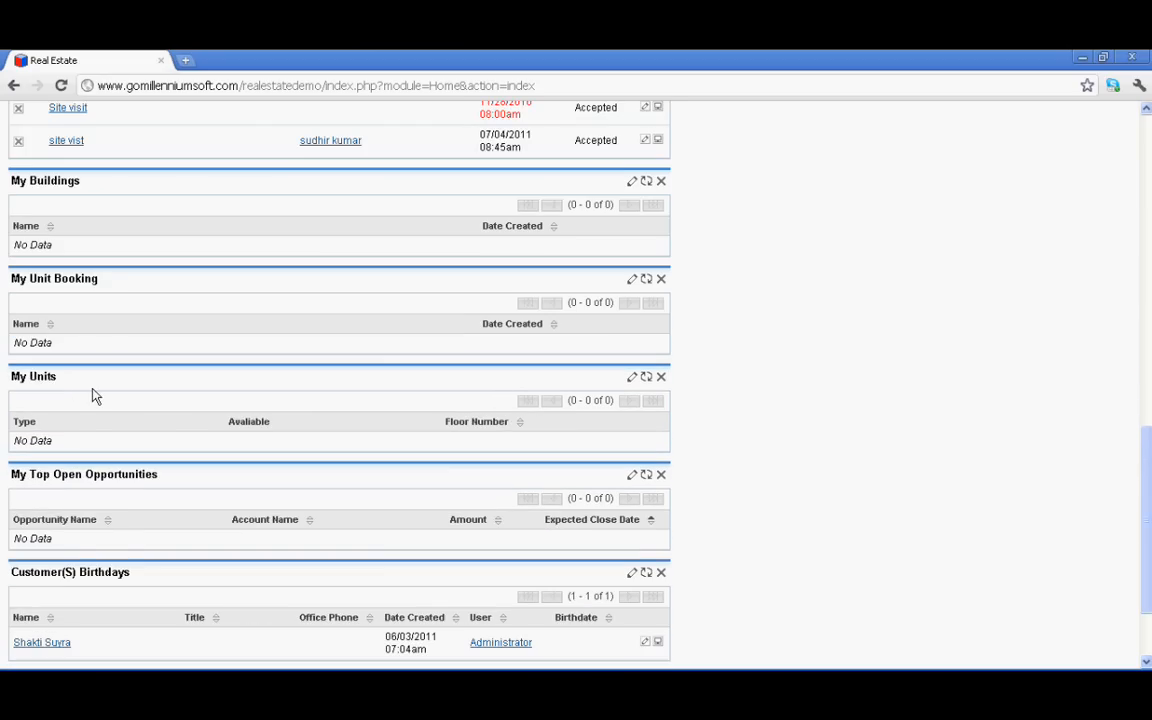
scroll(95, 396, down, 1)
scroll(549, 490, down, 1)
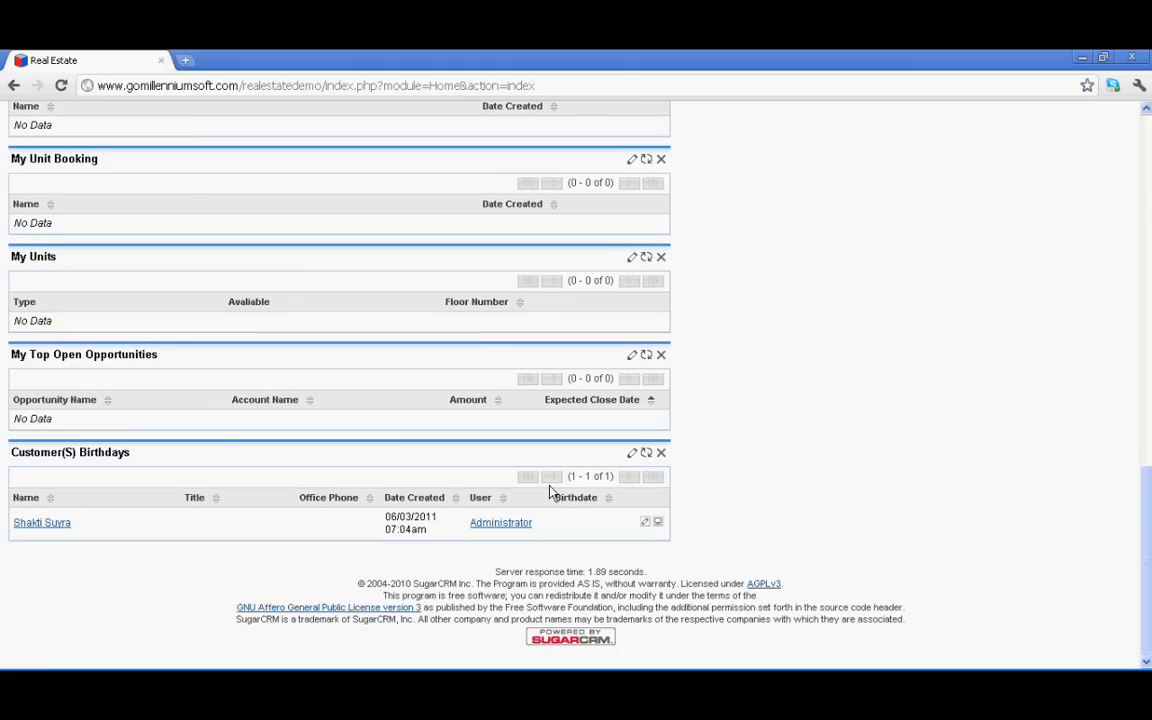
scroll(549, 490, up, 4)
scroll(529, 370, up, 3)
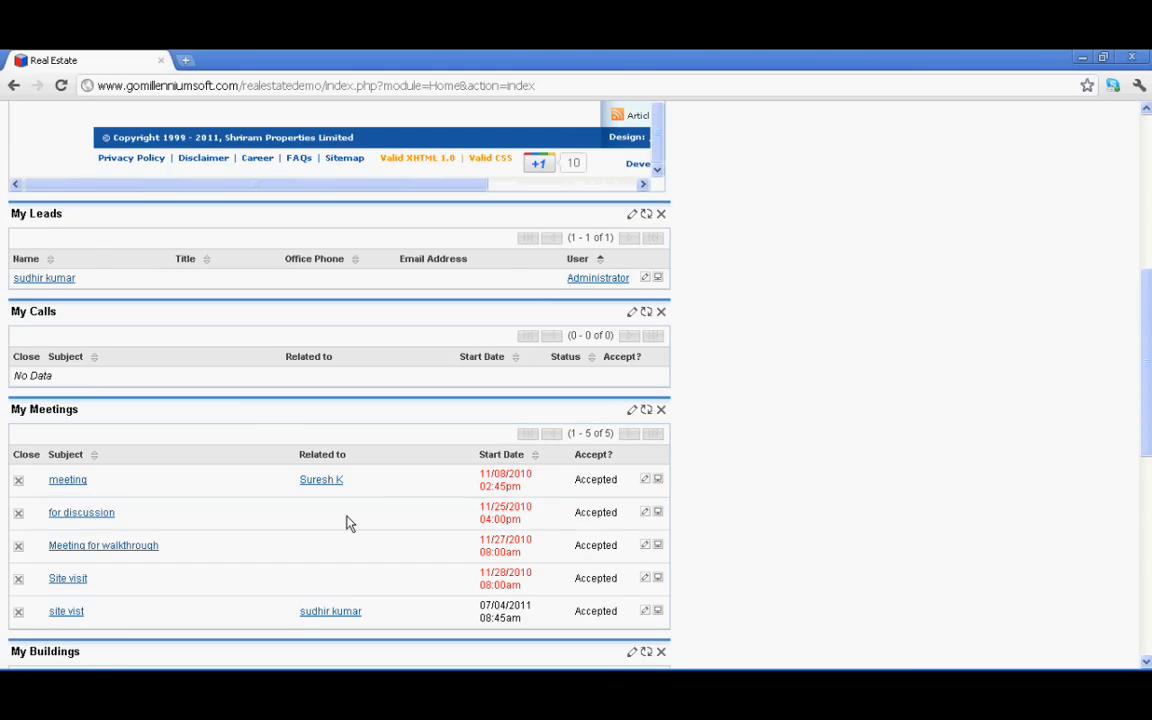
scroll(108, 543, down, 1)
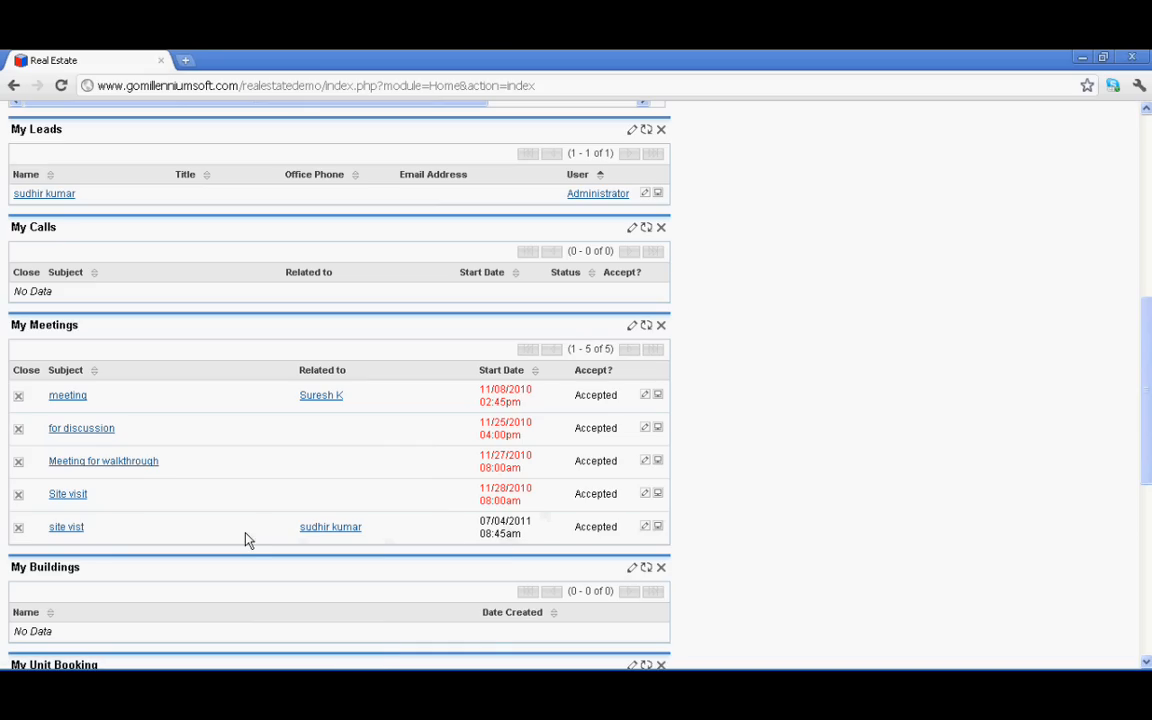
Open the 'site vist' meeting and highlight its 30-minute reminder, Planned status and start time
click(66, 527)
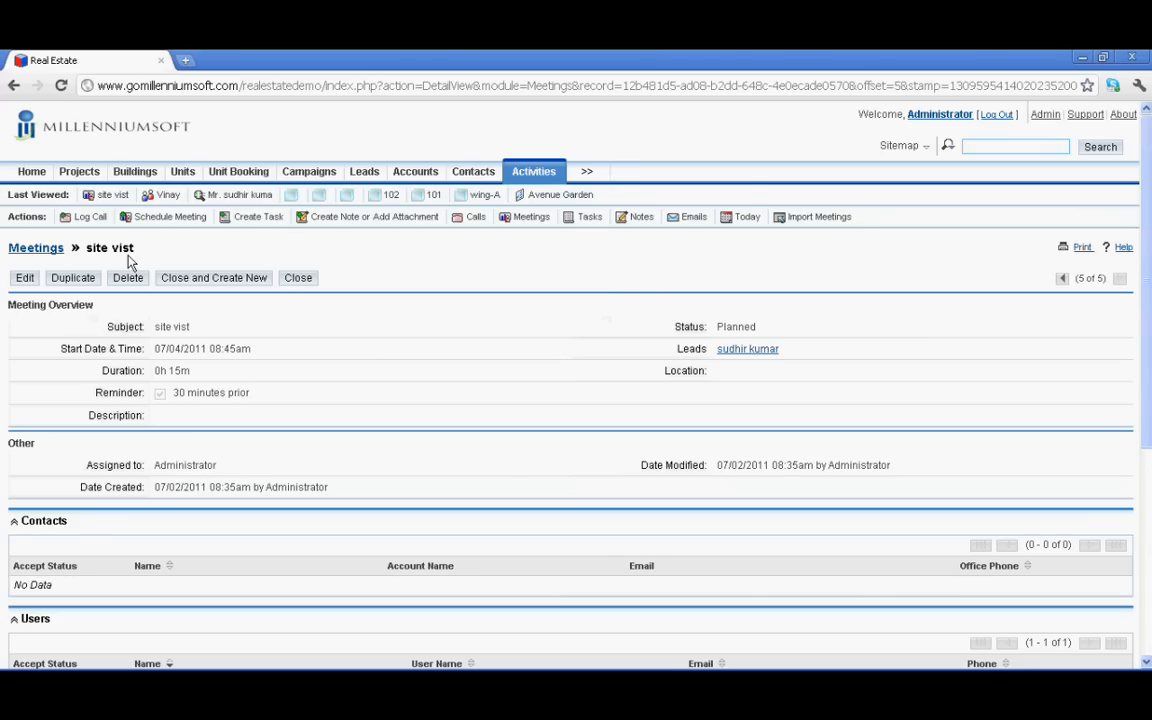
triple_click(255, 404)
double_click(727, 328)
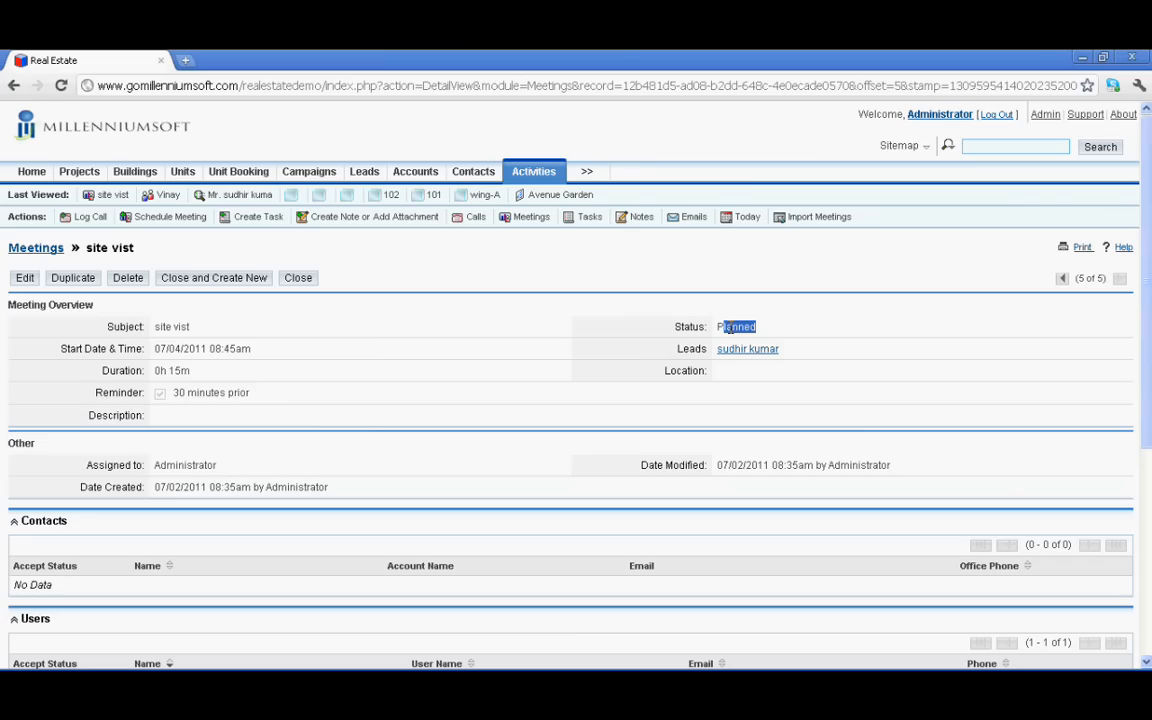
triple_click(727, 328)
drag(251, 349, 154, 348)
scroll(393, 362, down, 1)
scroll(393, 362, down, 2)
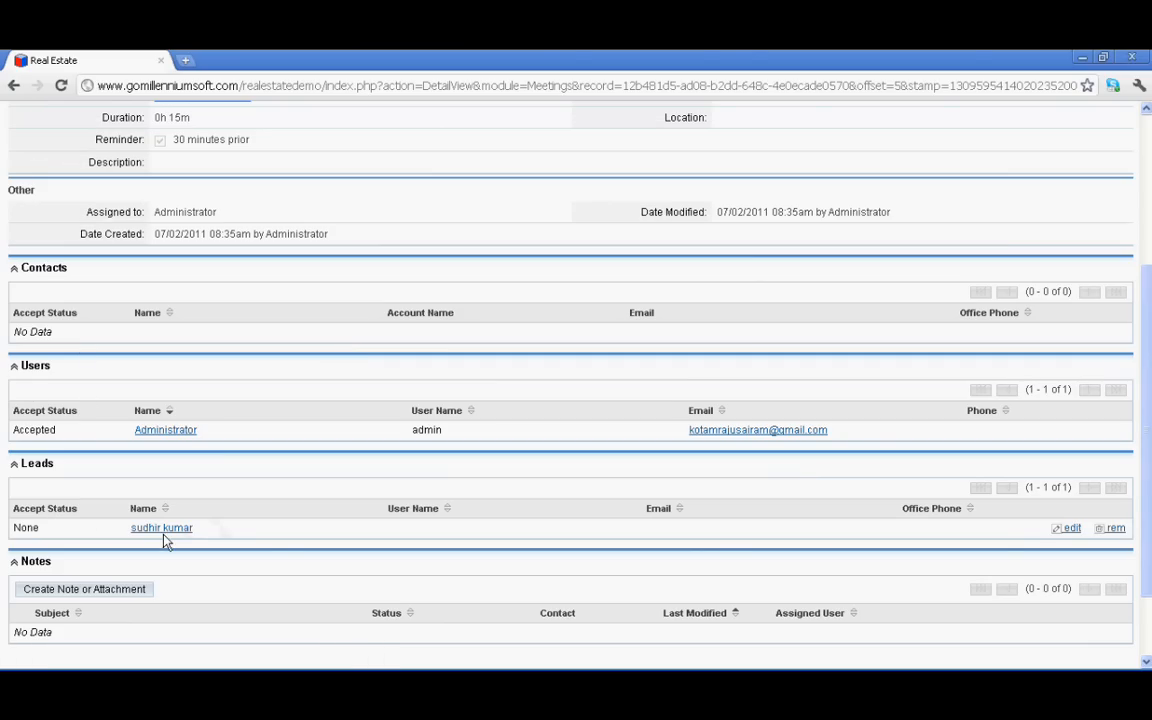
scroll(220, 502, down, 2)
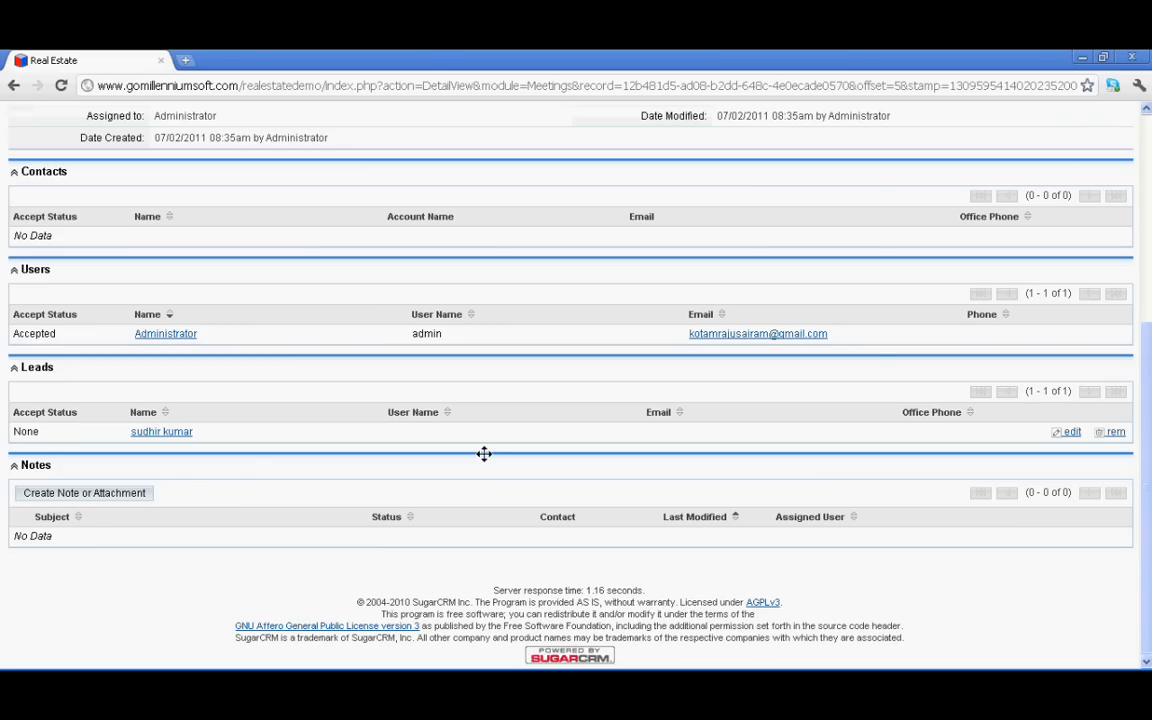
scroll(495, 452, up, 3)
scroll(495, 444, up, 1)
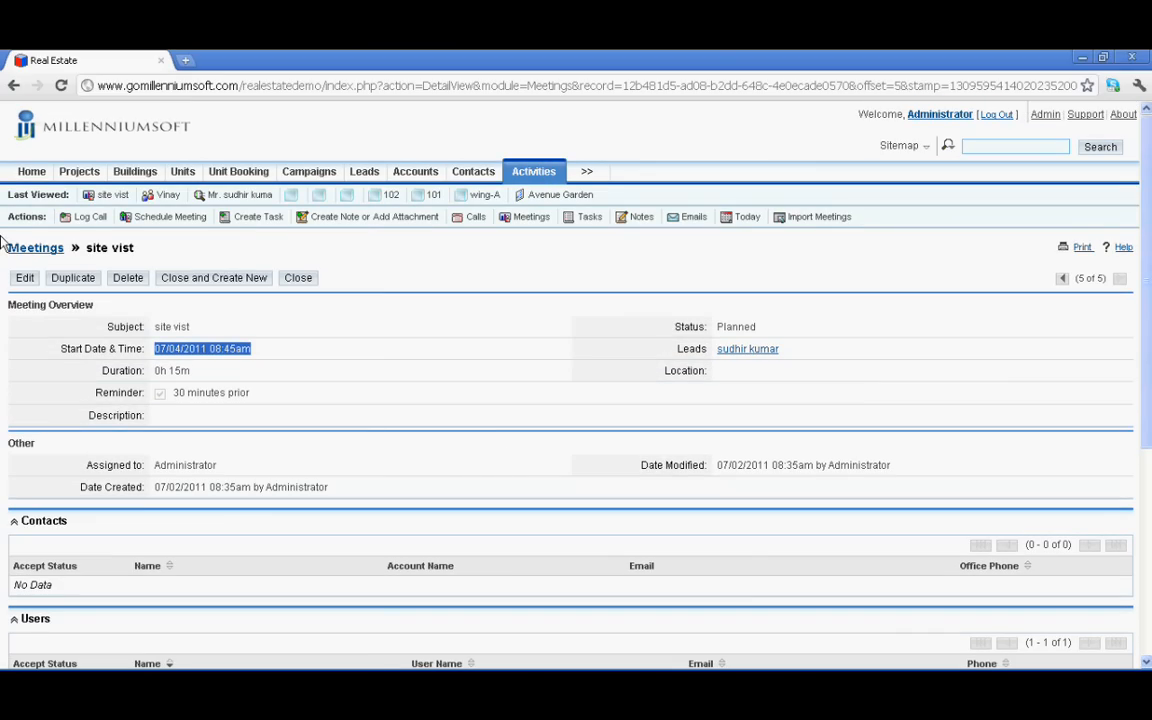
Return to Home, open the Projects list and select the Avenue Garden project
click(31, 172)
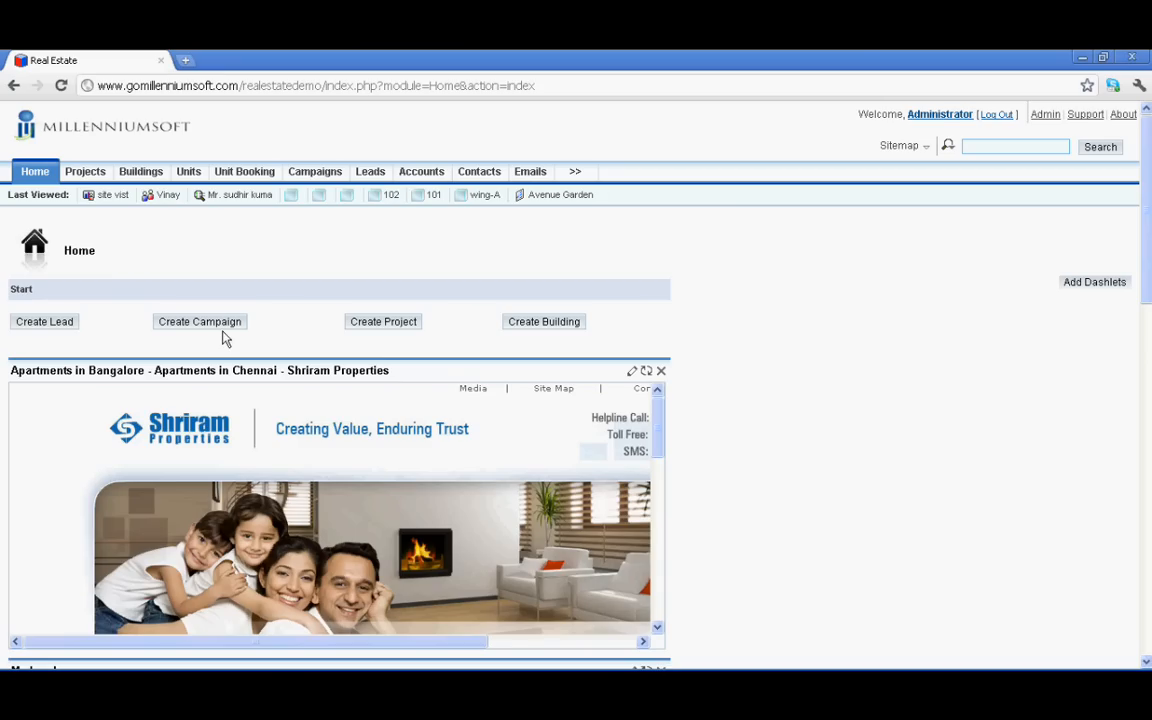
click(88, 173)
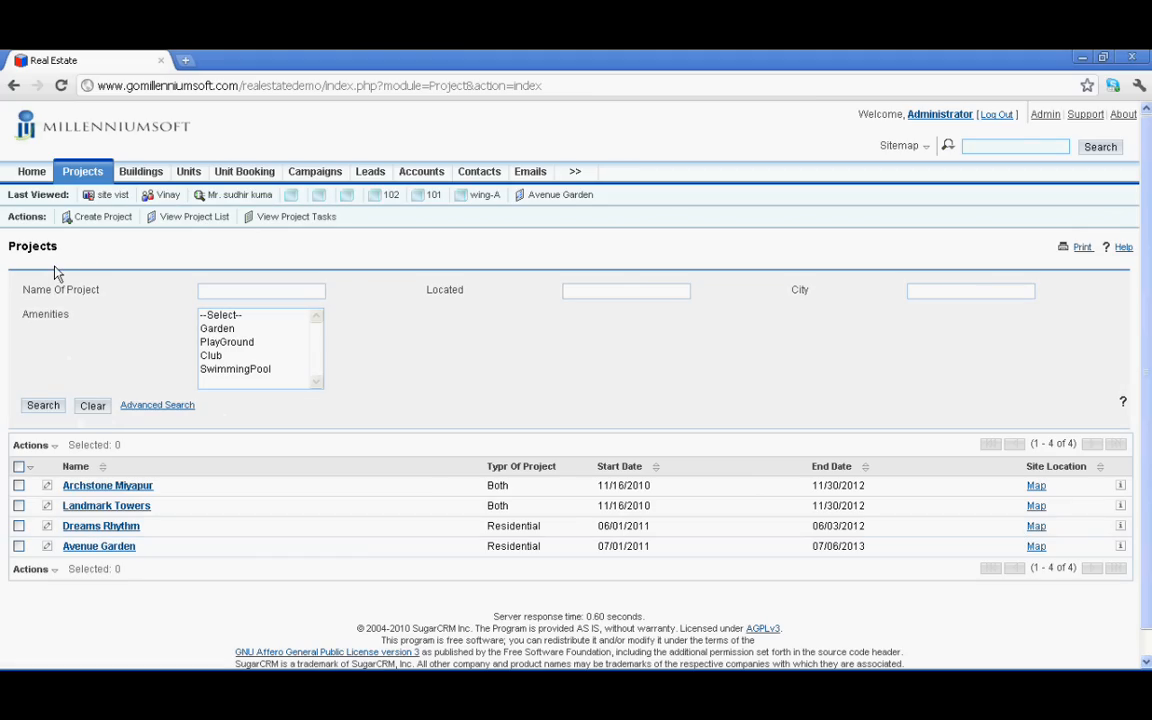
click(92, 548)
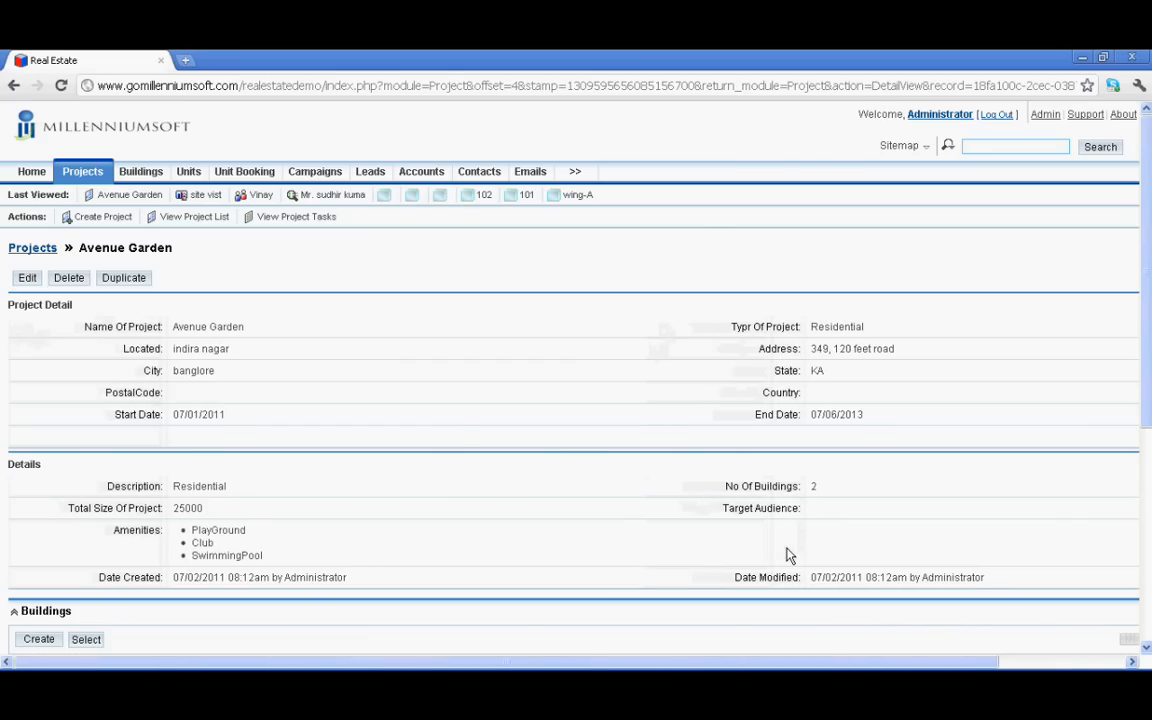
Scroll through Avenue Garden's Buildings, Photo Gallery and Documents panels and back up
scroll(188, 455, down, 3)
scroll(188, 455, down, 1)
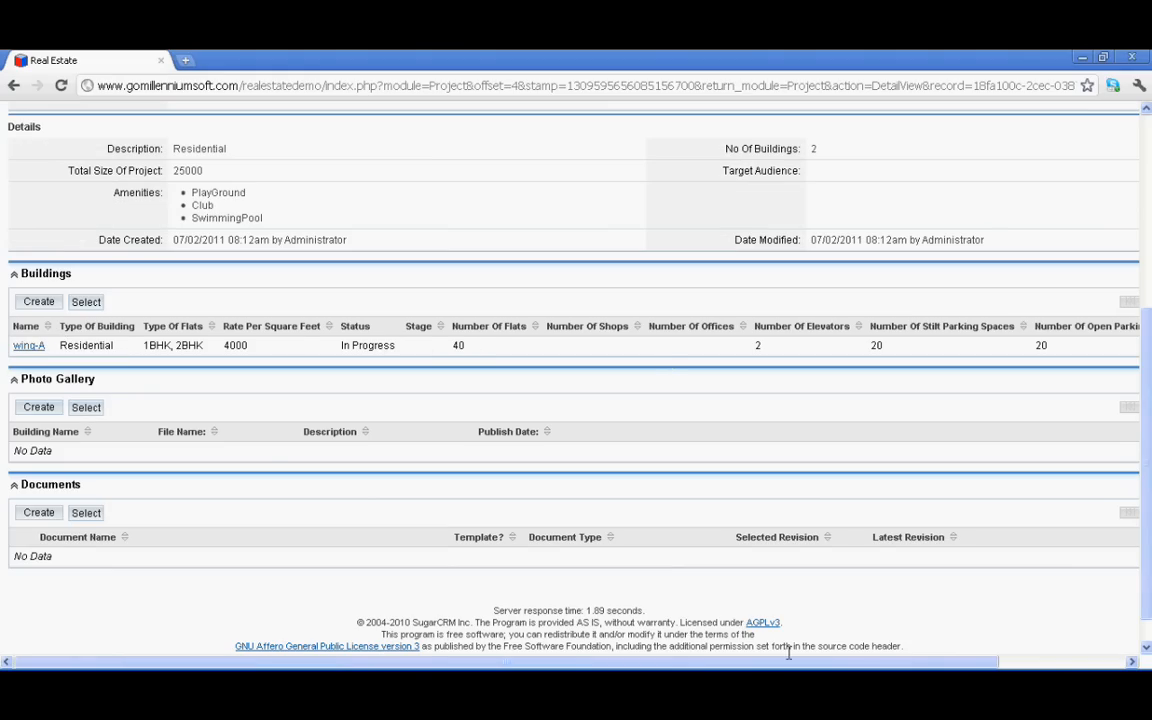
mouse_move(789, 662)
mouse_down()
mouse_move(897, 663)
mouse_move(785, 663)
mouse_up()
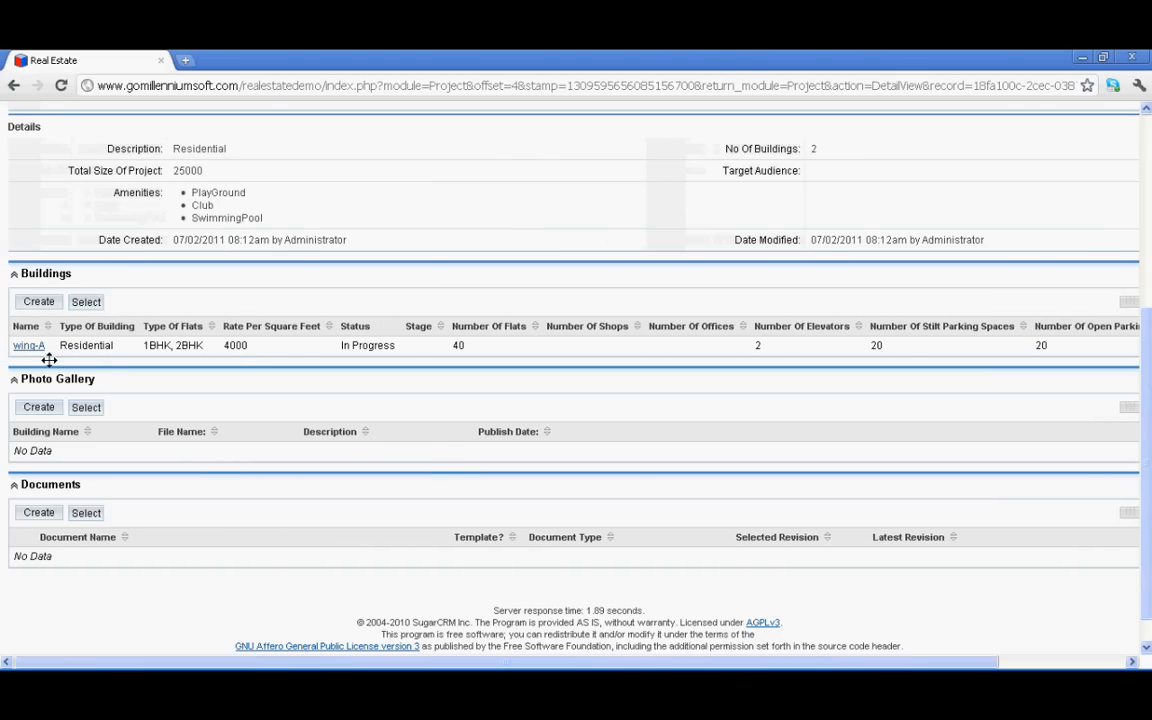
scroll(148, 465, up, 3)
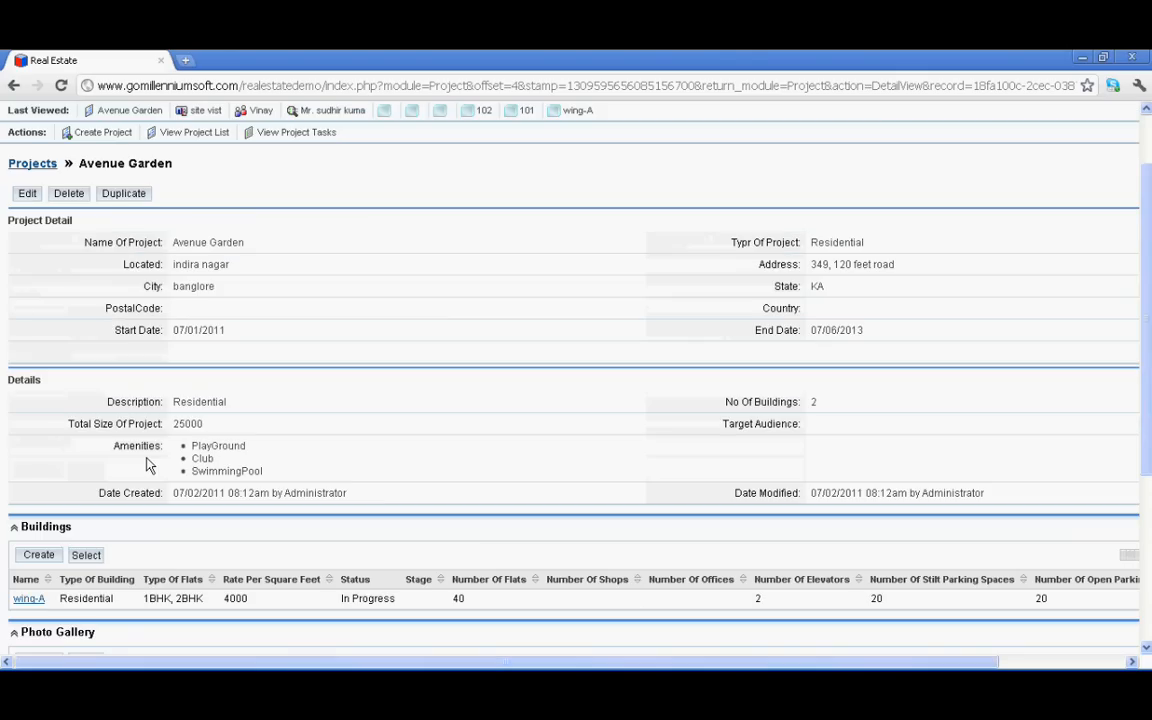
scroll(148, 465, up, 1)
Open the Avenue Garden project in edit mode and look over the form
click(27, 280)
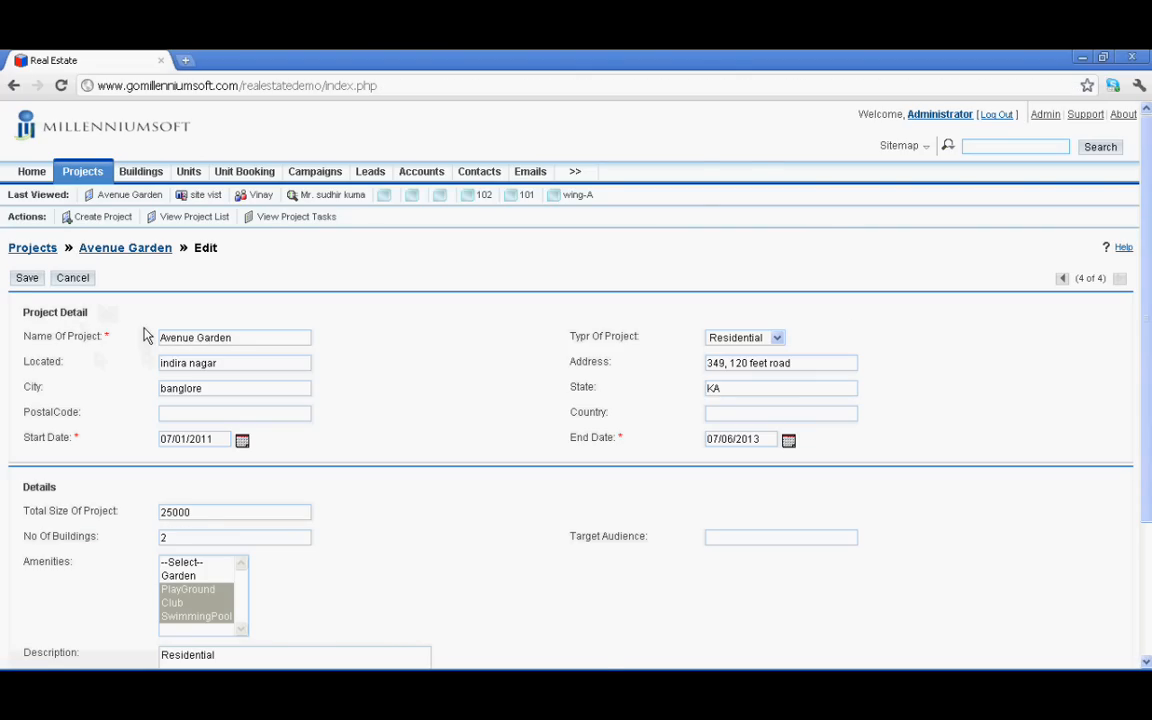
scroll(145, 335, down, 3)
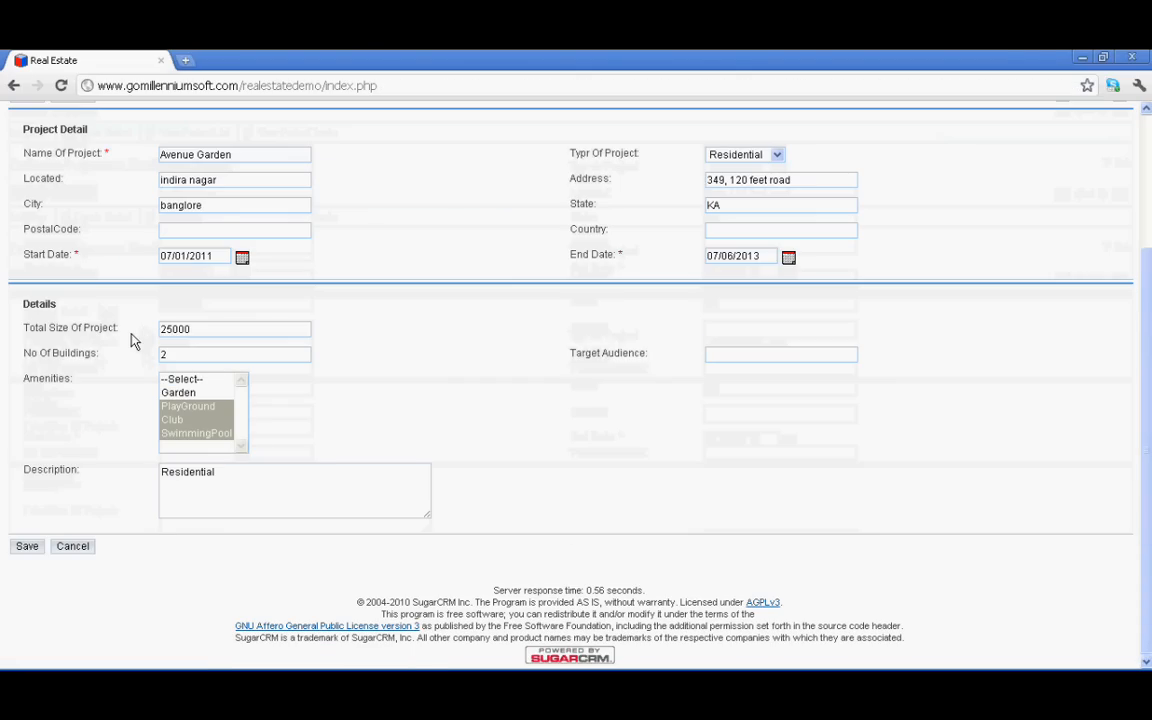
scroll(714, 503, up, 3)
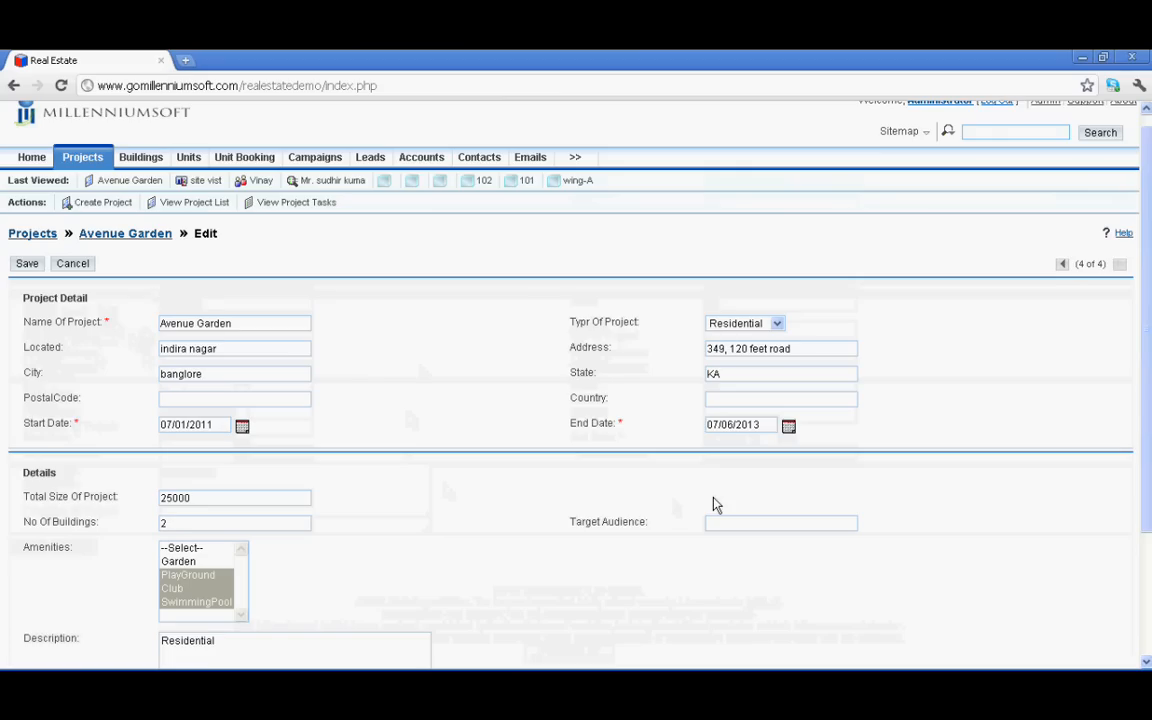
scroll(714, 503, up, 1)
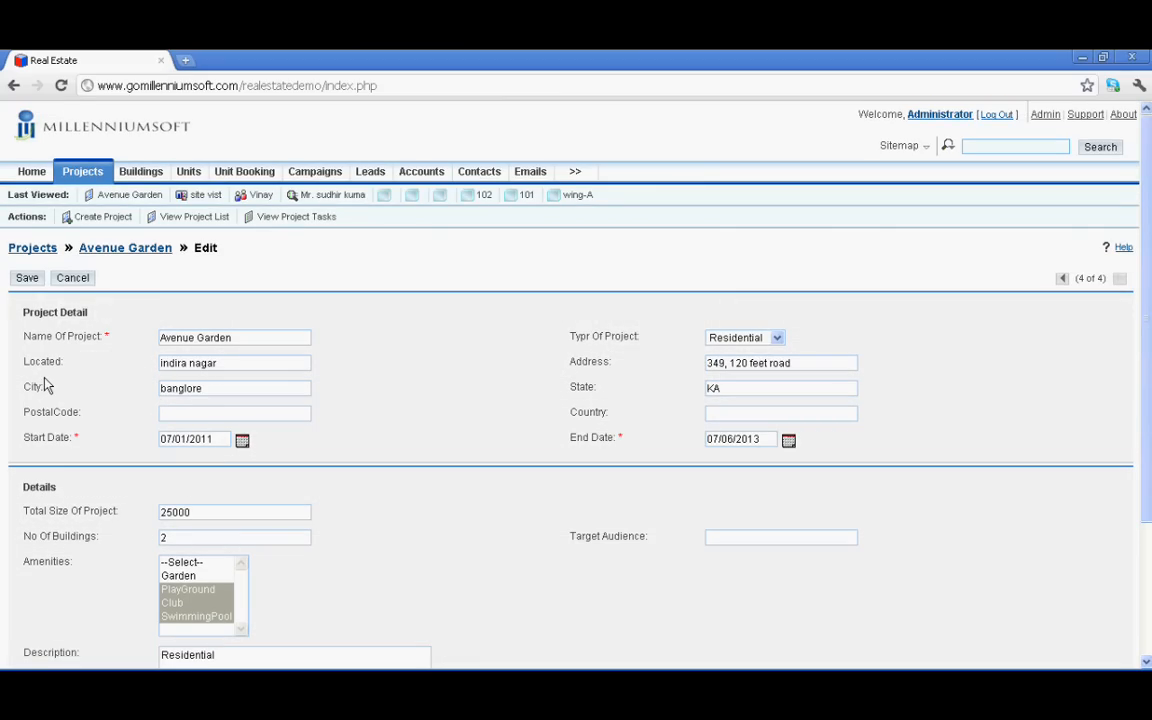
scroll(470, 393, down, 2)
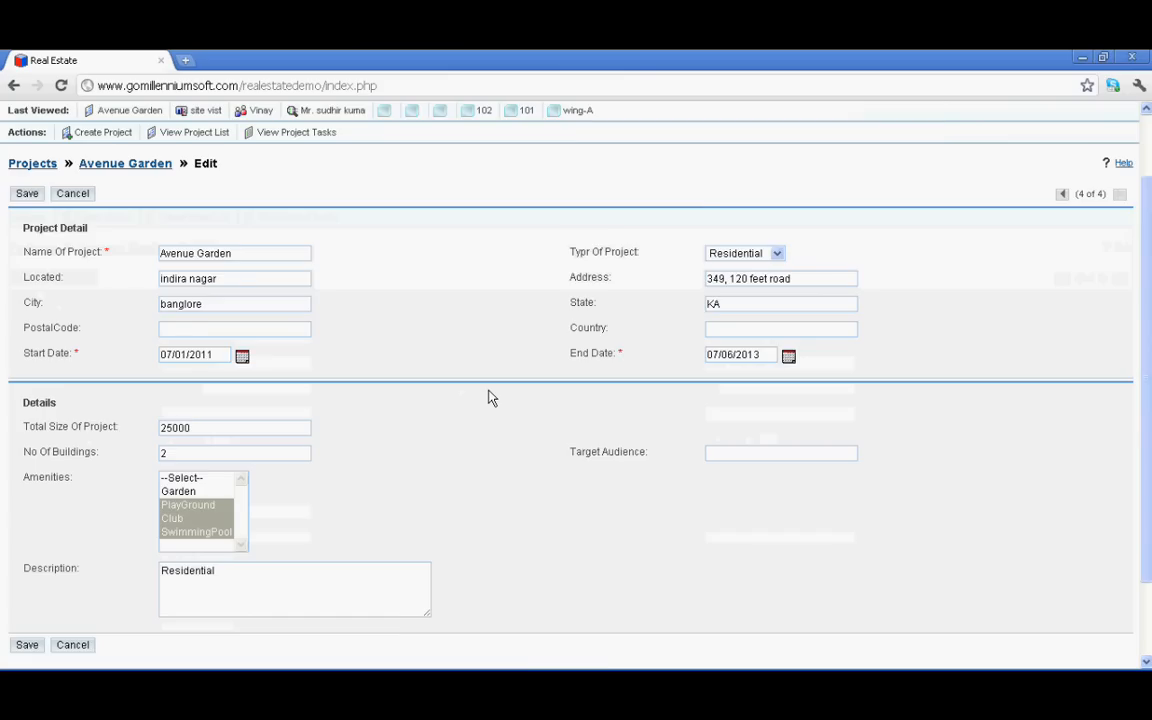
scroll(490, 398, down, 2)
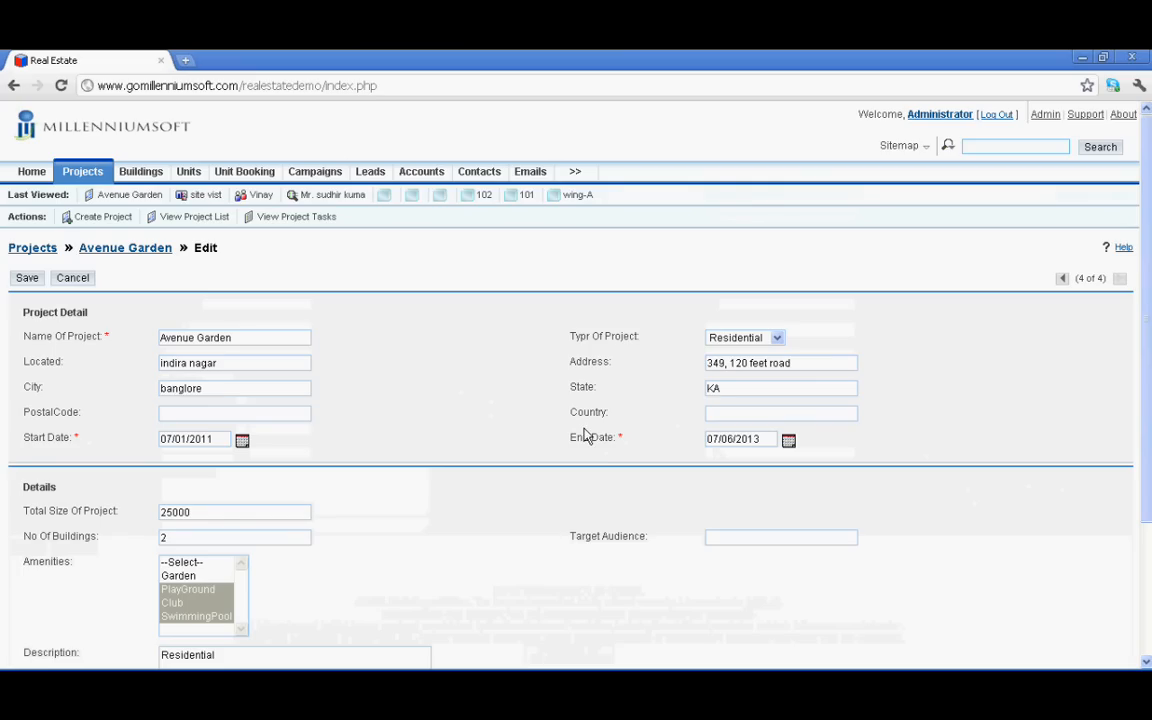
Set the project's Country to India and save Avenue Garden
click(761, 413)
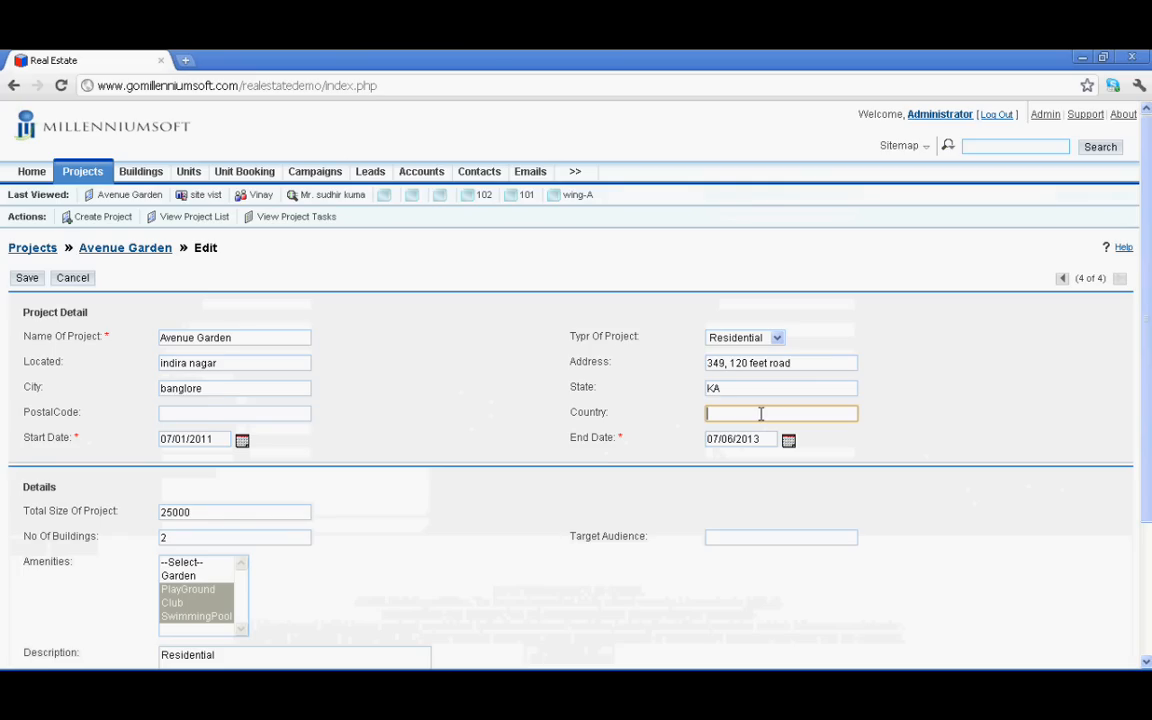
text(In)
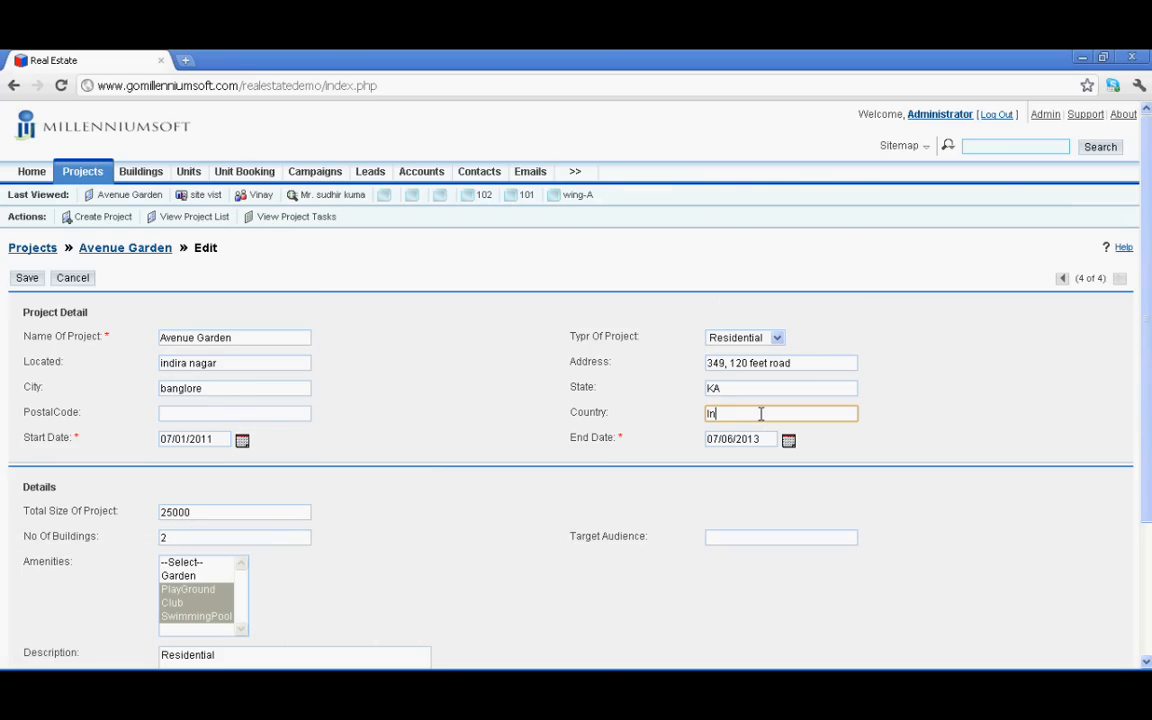
text(dia)
scroll(741, 373, down, 3)
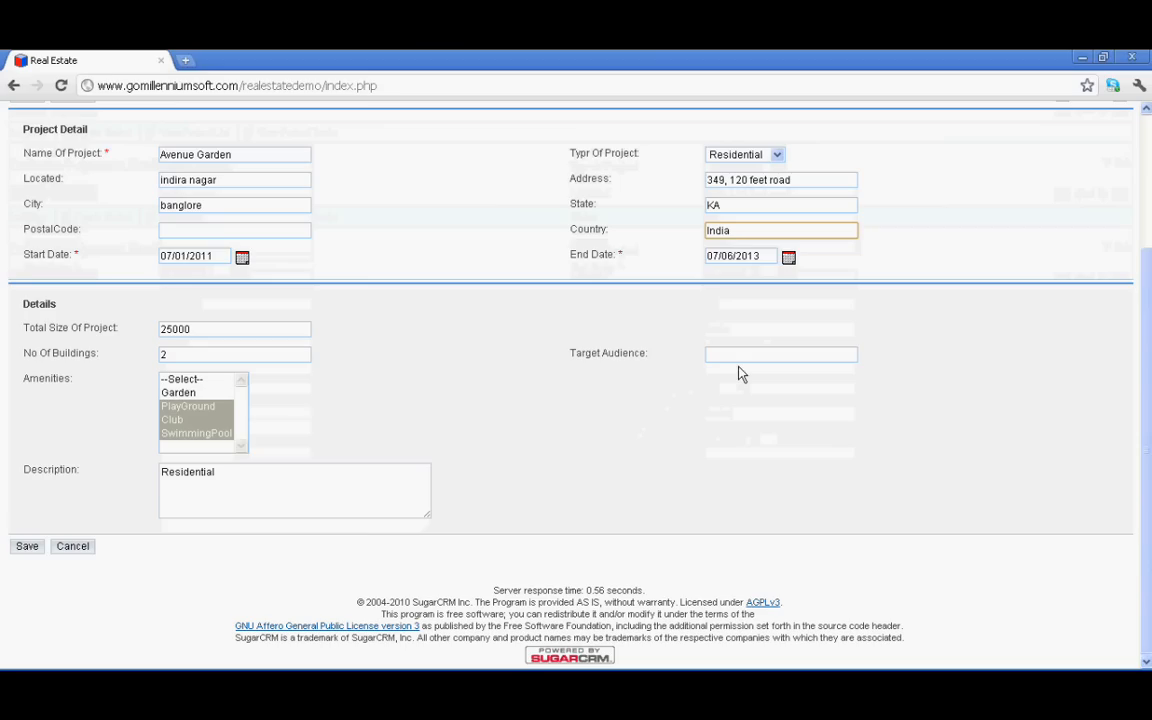
click(731, 354)
key(Tab)
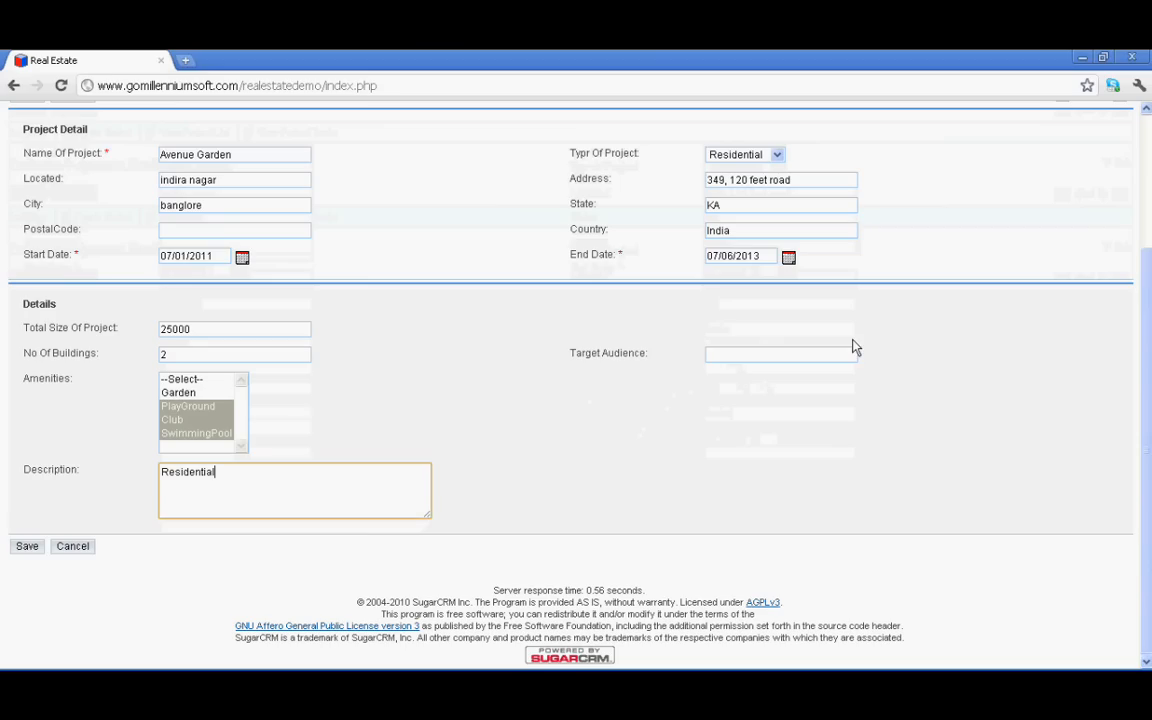
click(800, 354)
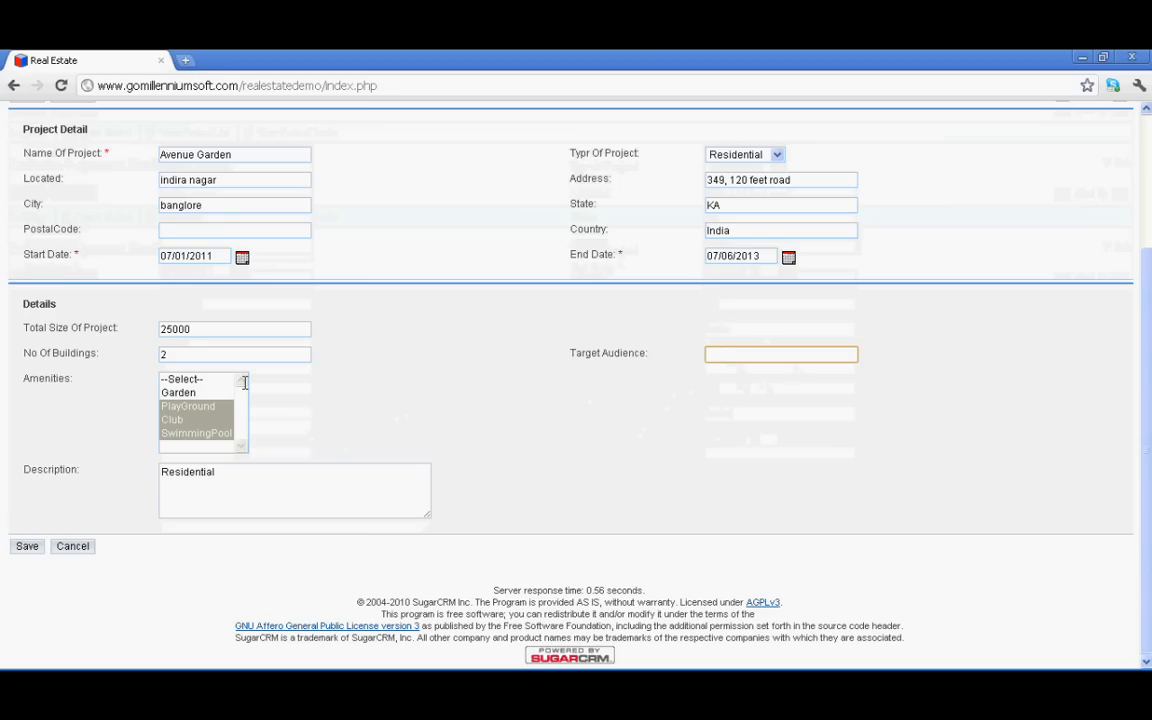
click(26, 547)
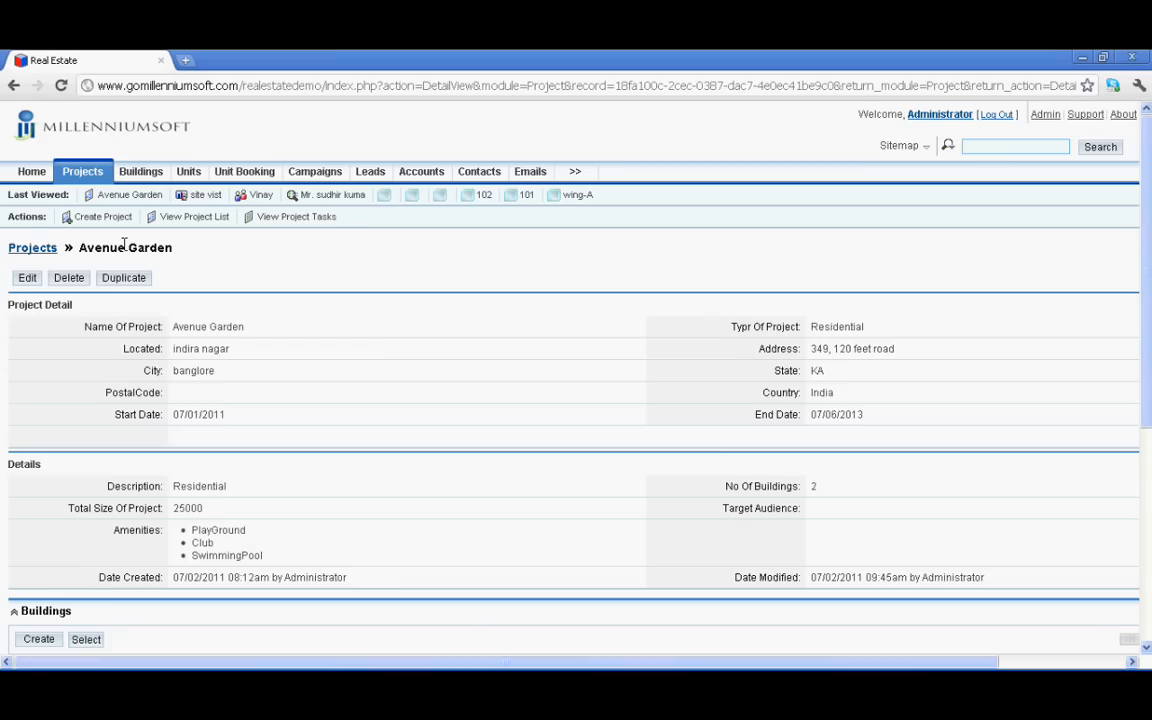
Review the saved Avenue Garden details, then view the Buildings list of four buildings
scroll(194, 511, down, 5)
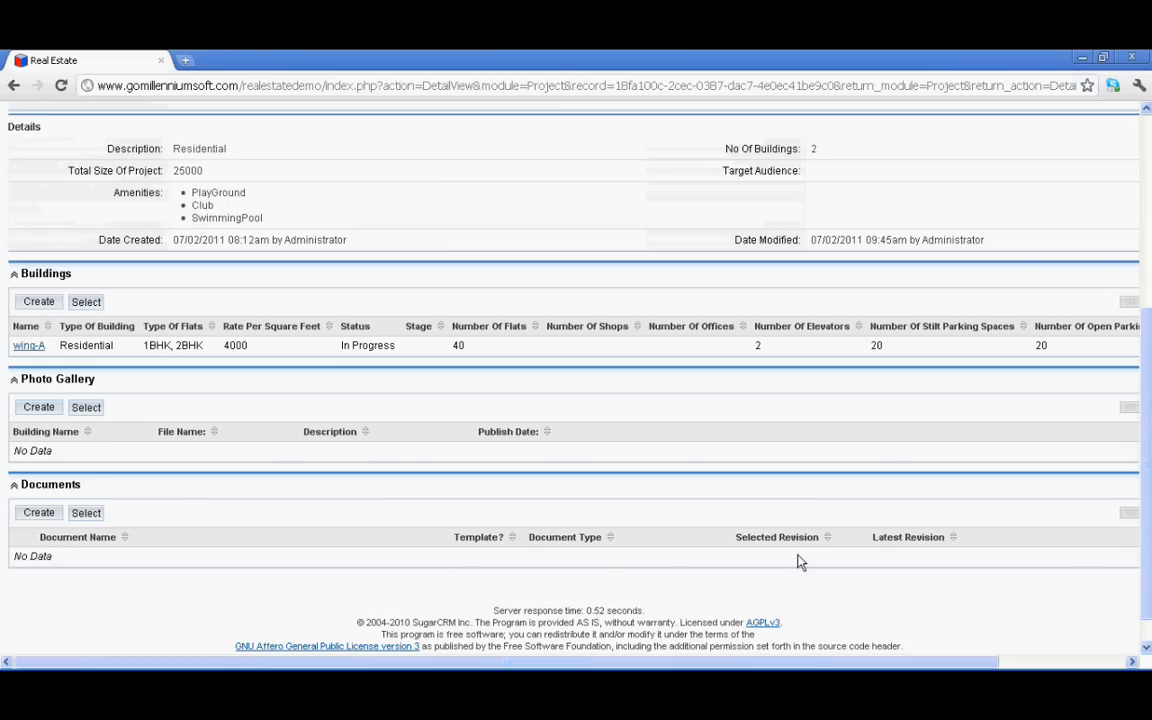
scroll(1005, 497, up, 4)
scroll(1005, 497, up, 4)
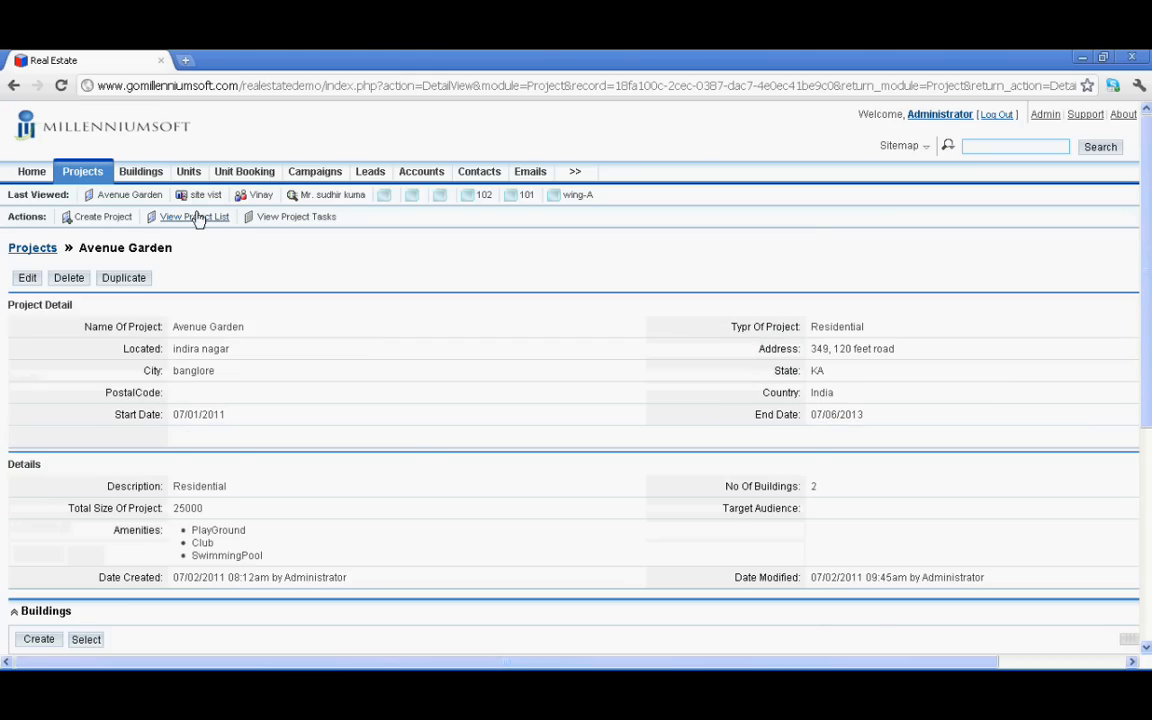
click(146, 176)
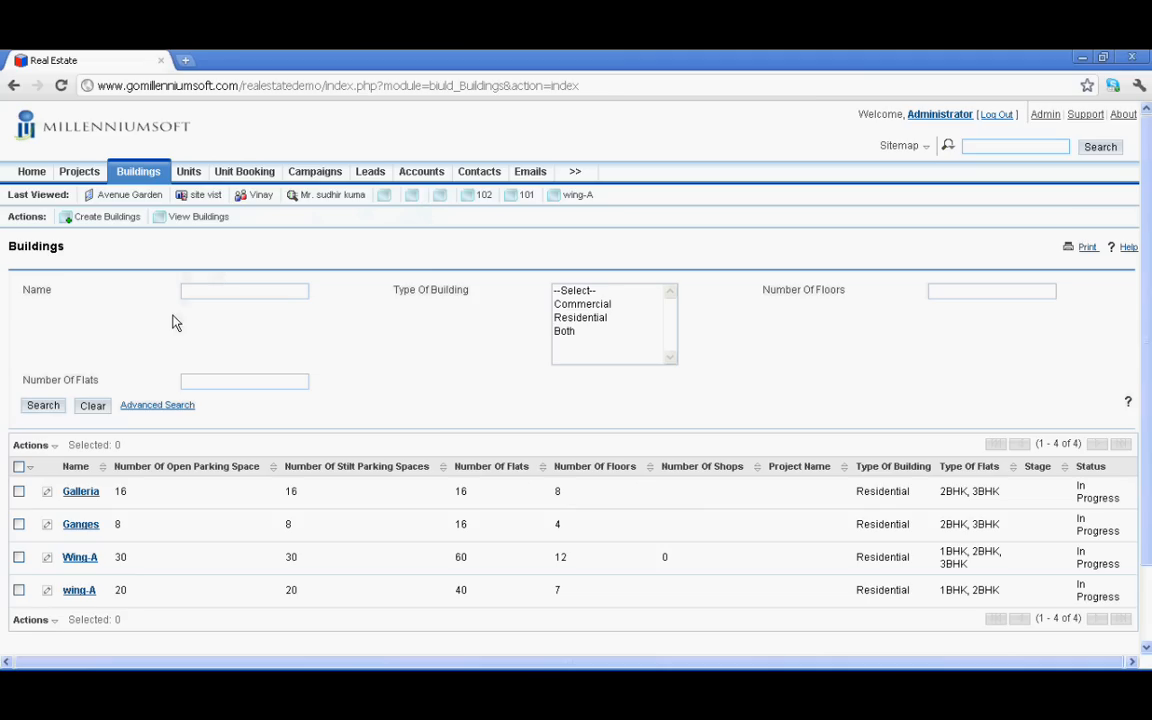
scroll(127, 447, down, 2)
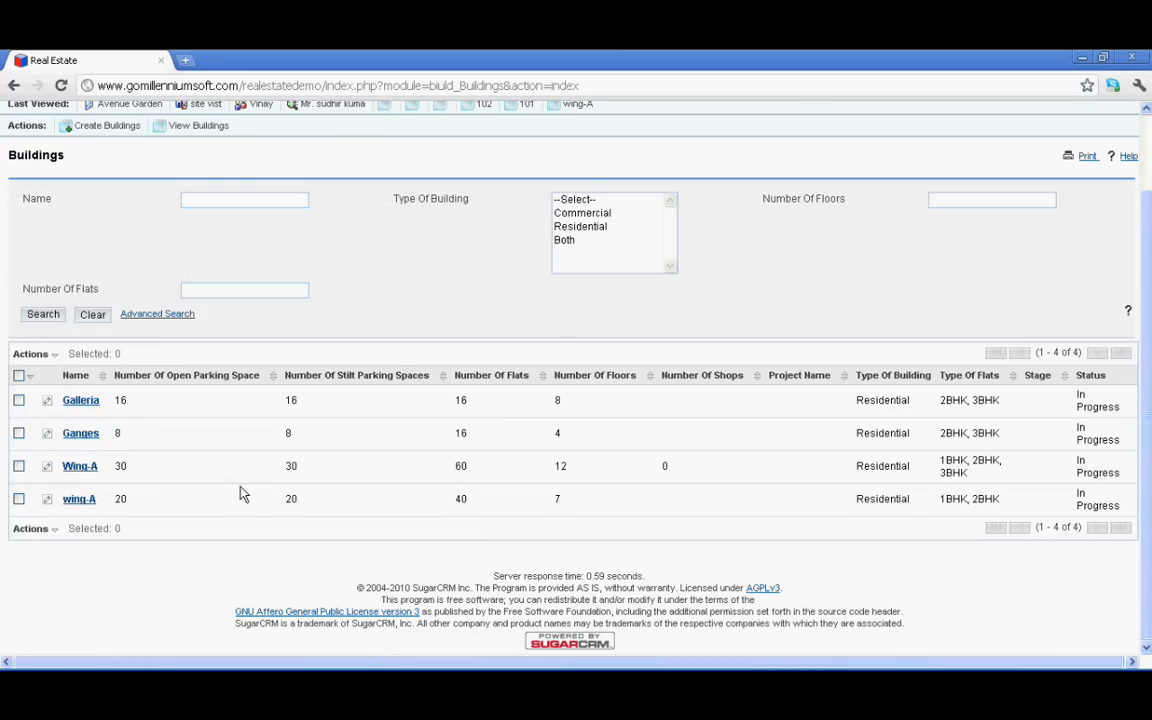
Open the wing-A building and scroll through its units, enquiry and project subpanels
click(80, 500)
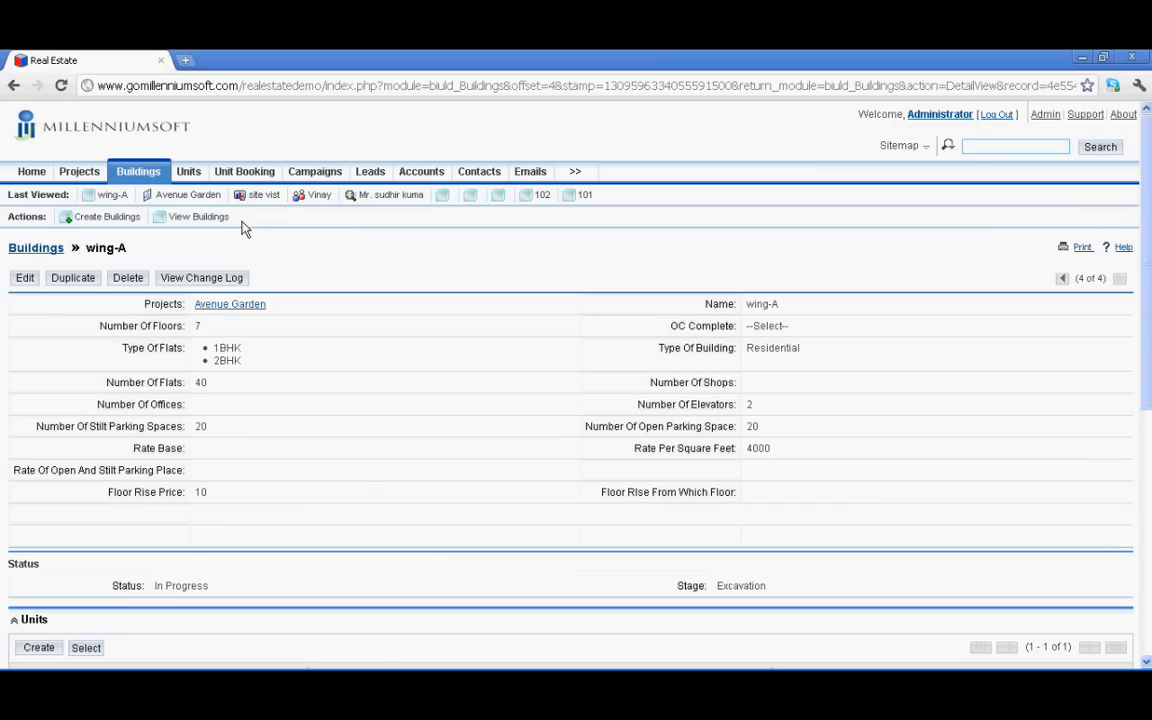
scroll(243, 229, down, 1)
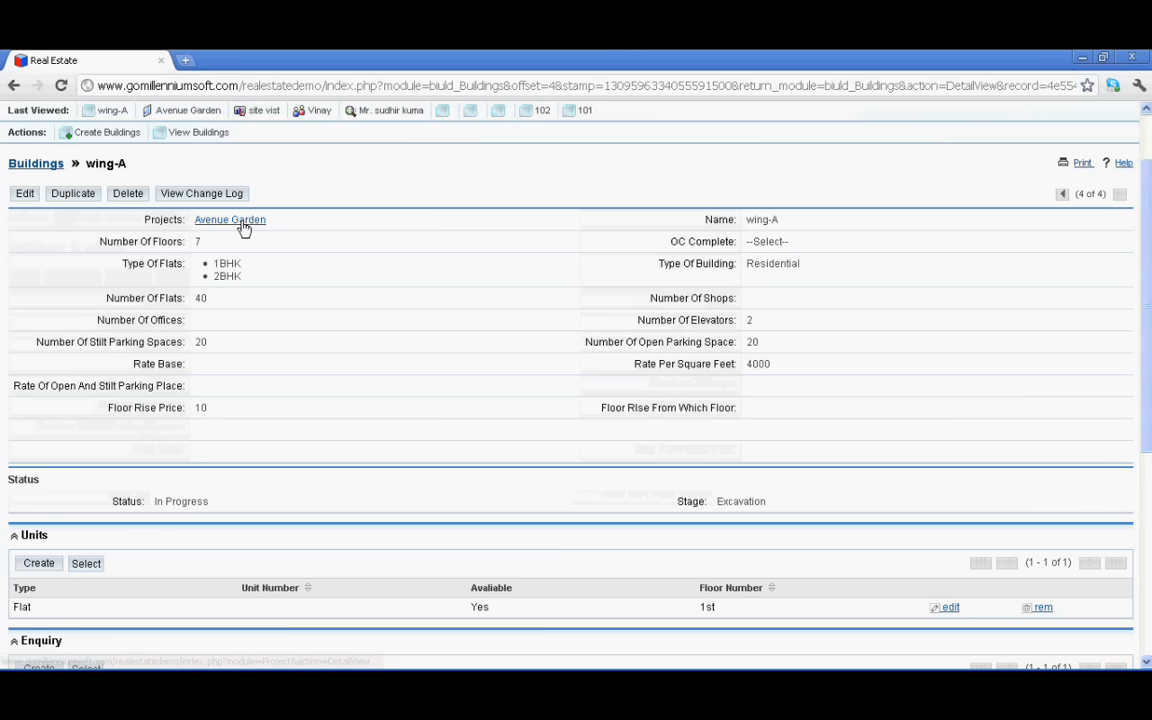
scroll(243, 229, down, 2)
scroll(243, 229, down, 2)
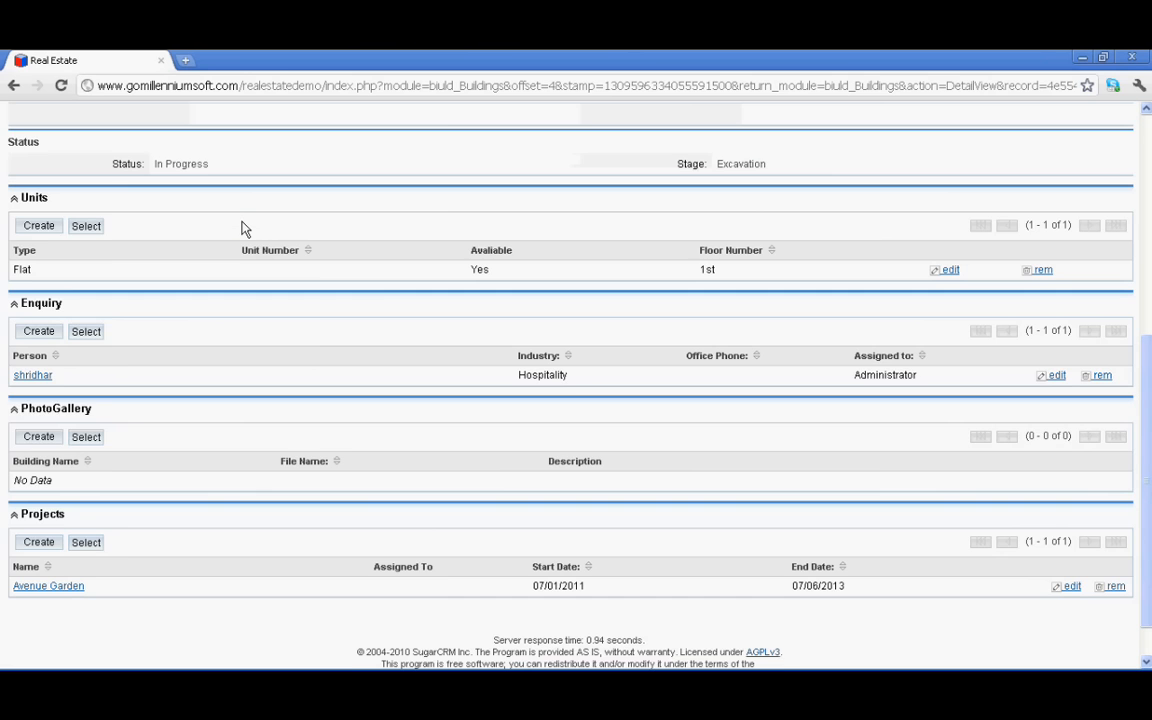
scroll(243, 229, down, 1)
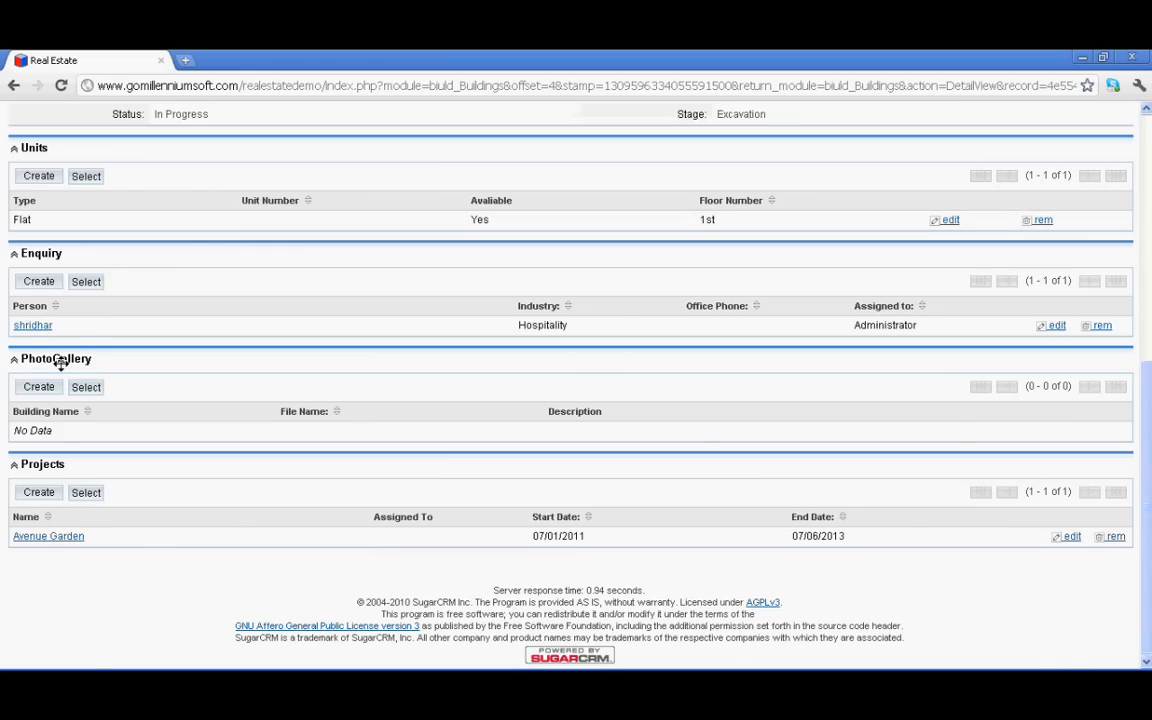
scroll(60, 363, up, 3)
scroll(55, 338, up, 3)
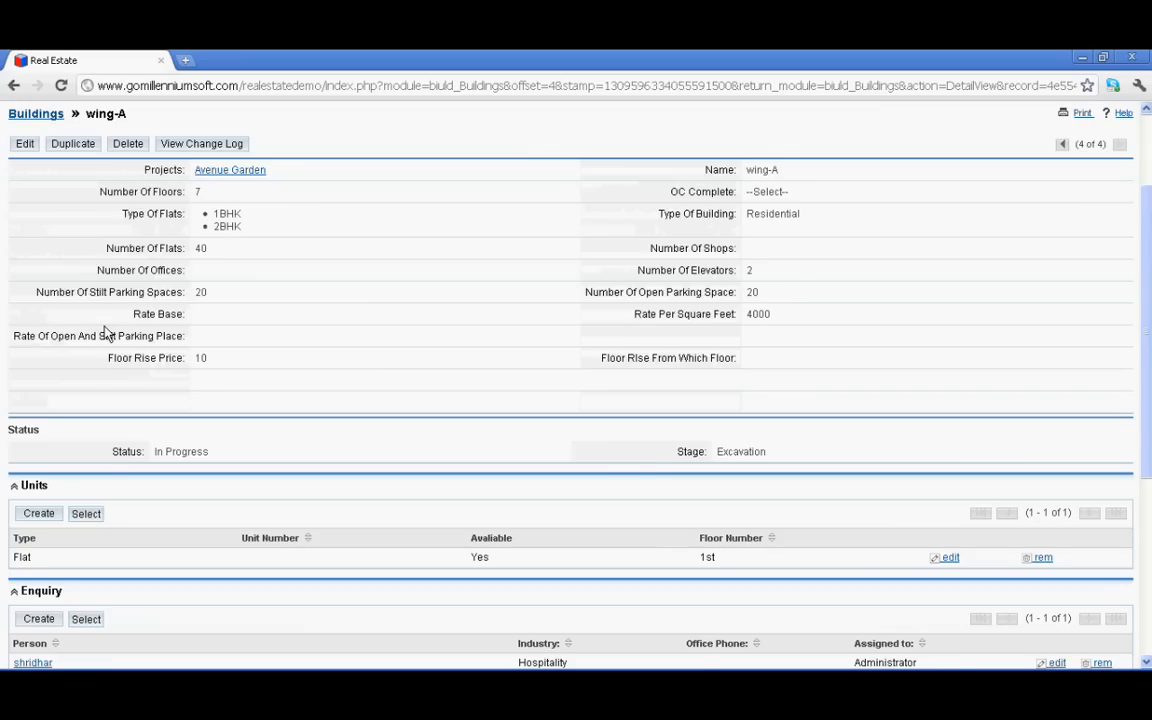
scroll(107, 333, up, 2)
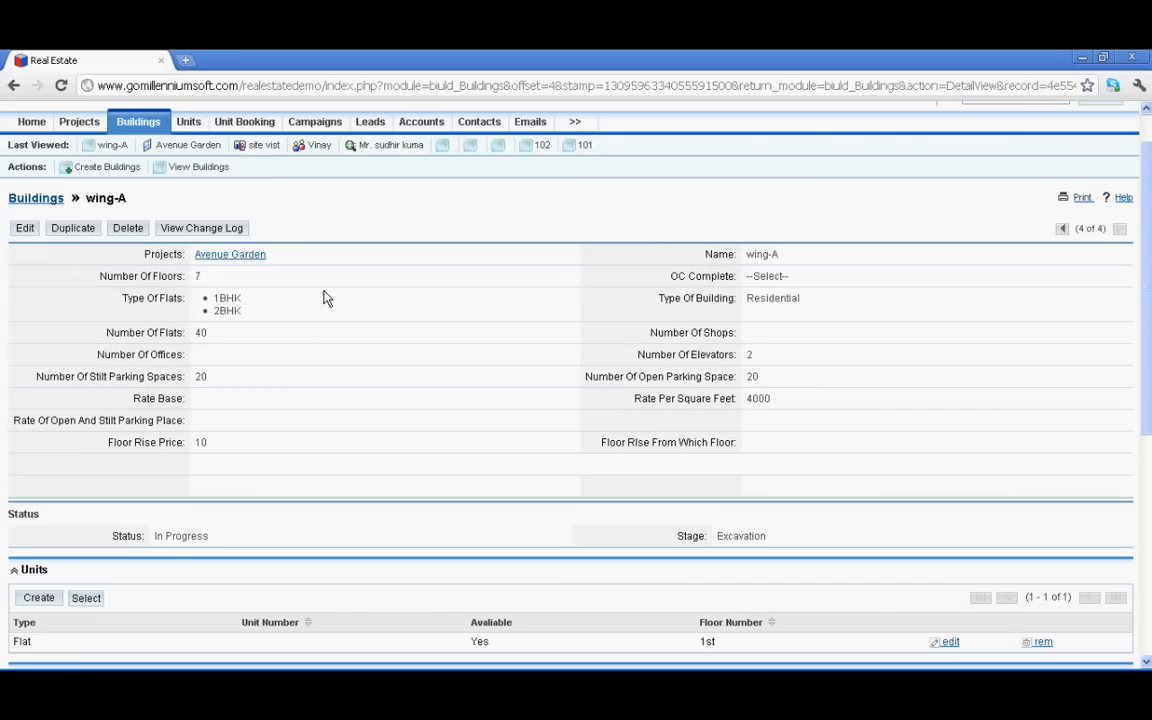
Finish reviewing wing-A and move on to the Units list
scroll(290, 299, down, 2)
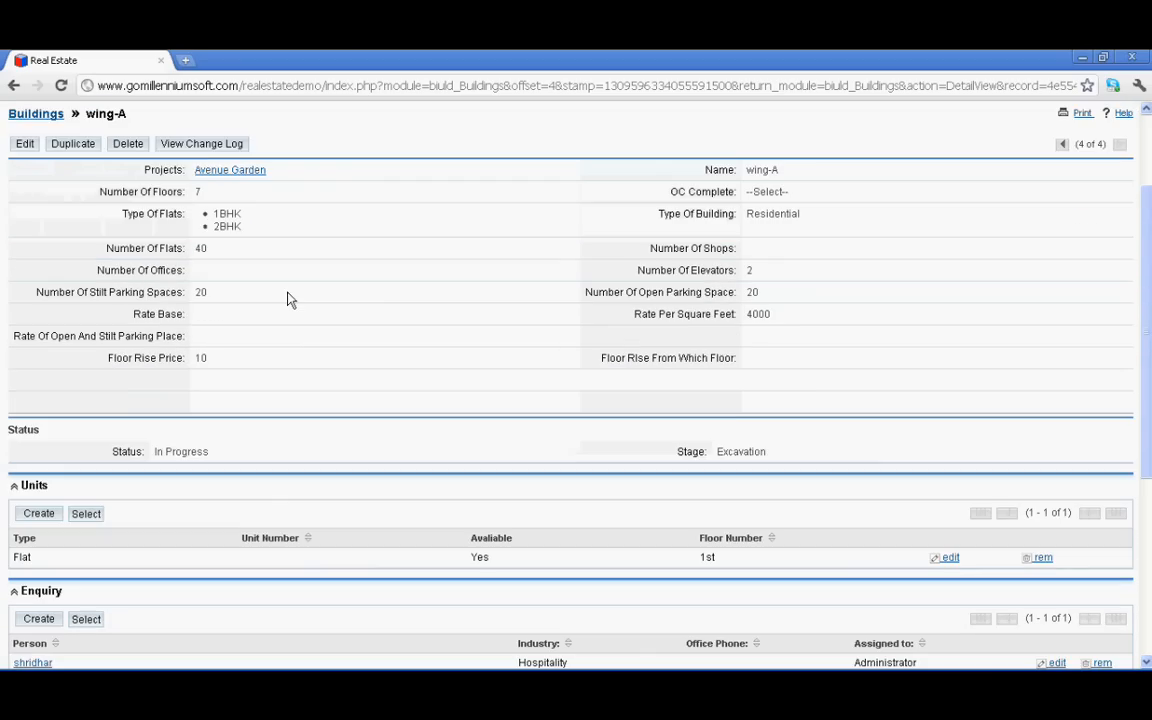
scroll(287, 299, down, 4)
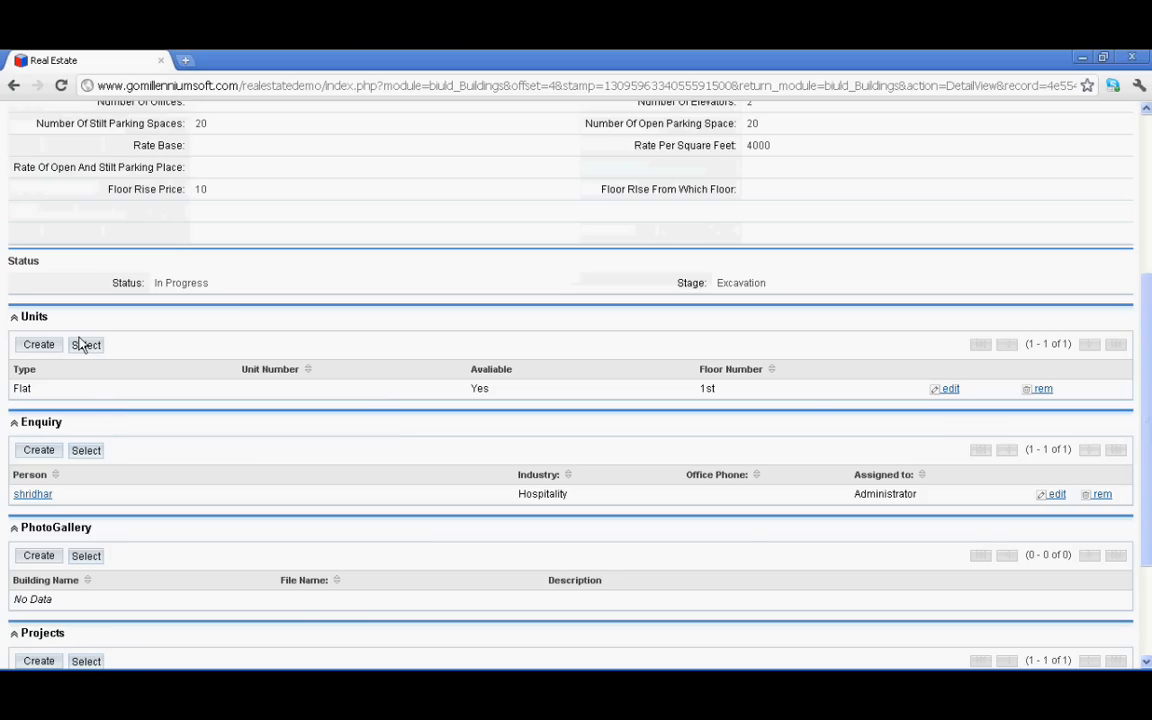
click(38, 347)
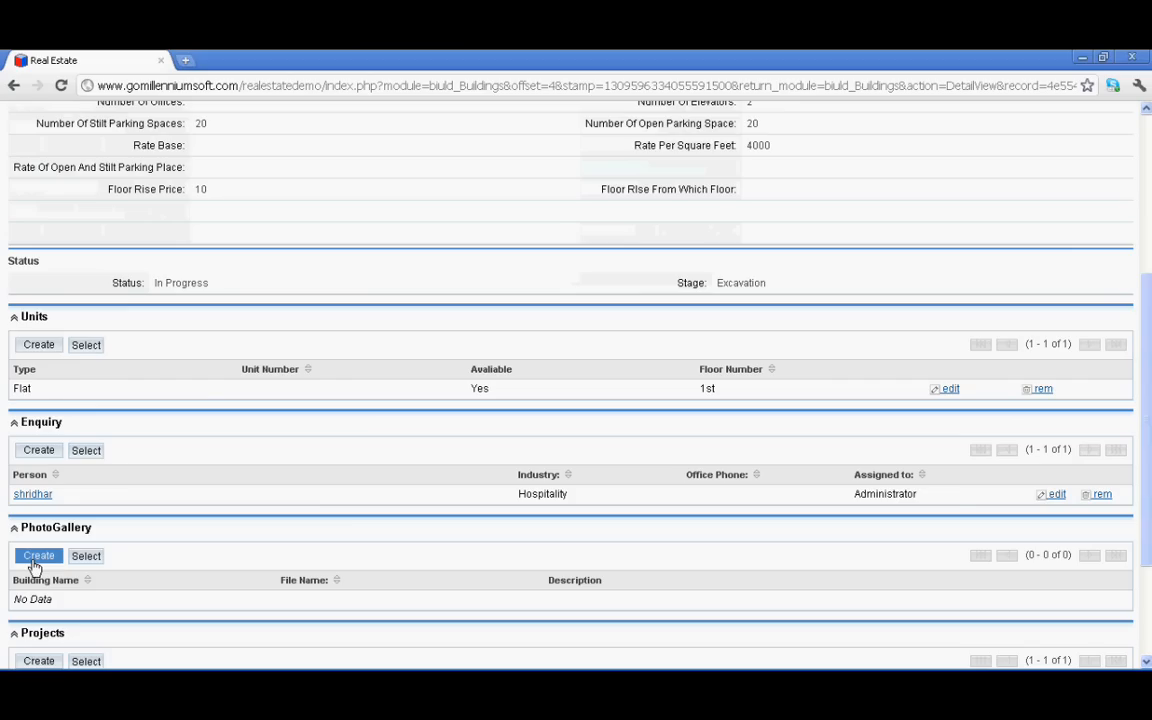
scroll(140, 270, up, 2)
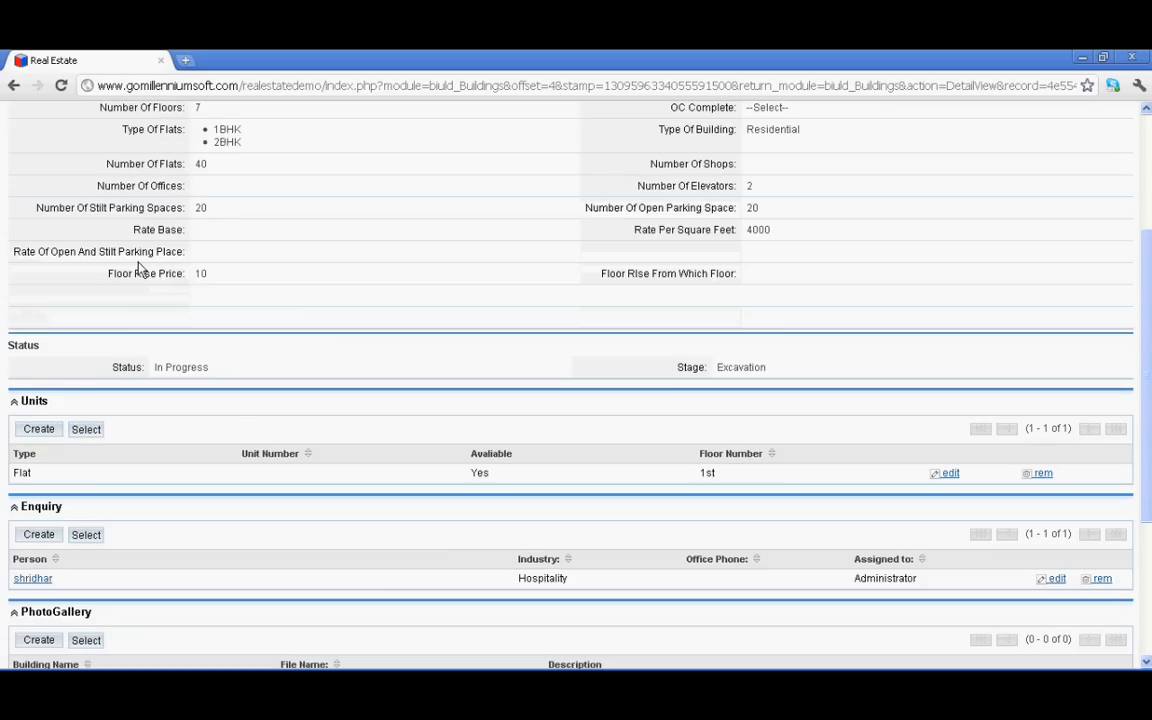
scroll(140, 270, up, 5)
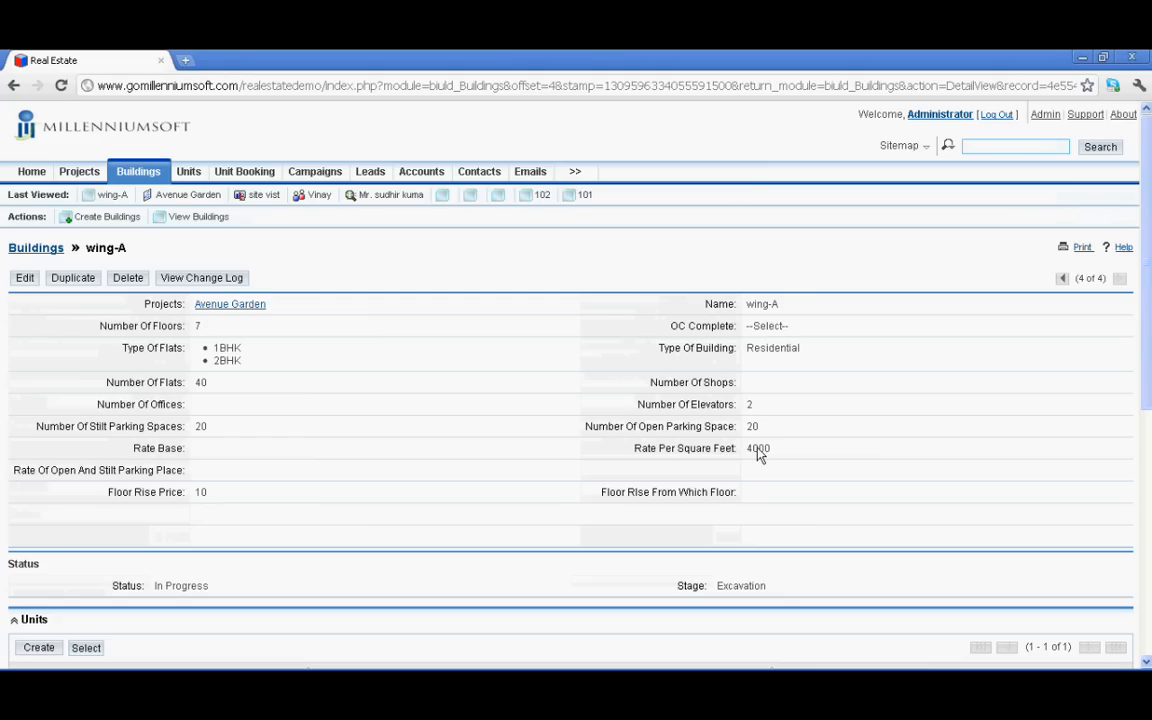
click(189, 172)
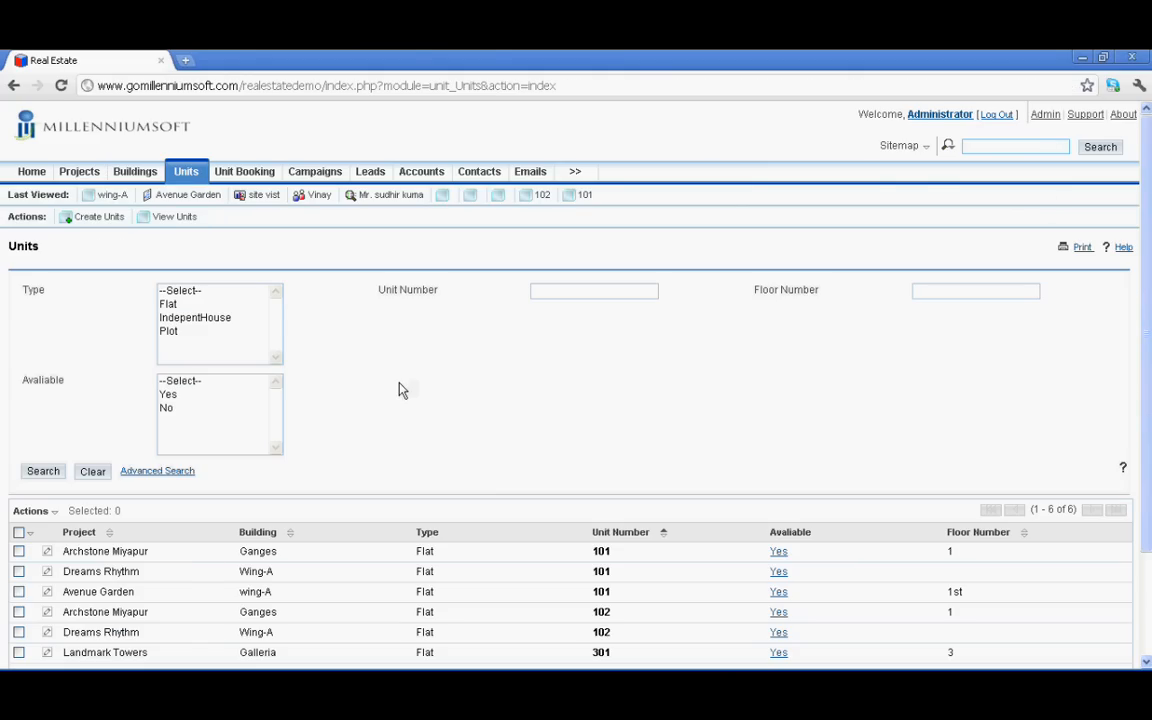
Search units for an available Flat with unit number 101 on floor 1st
scroll(348, 470, down, 3)
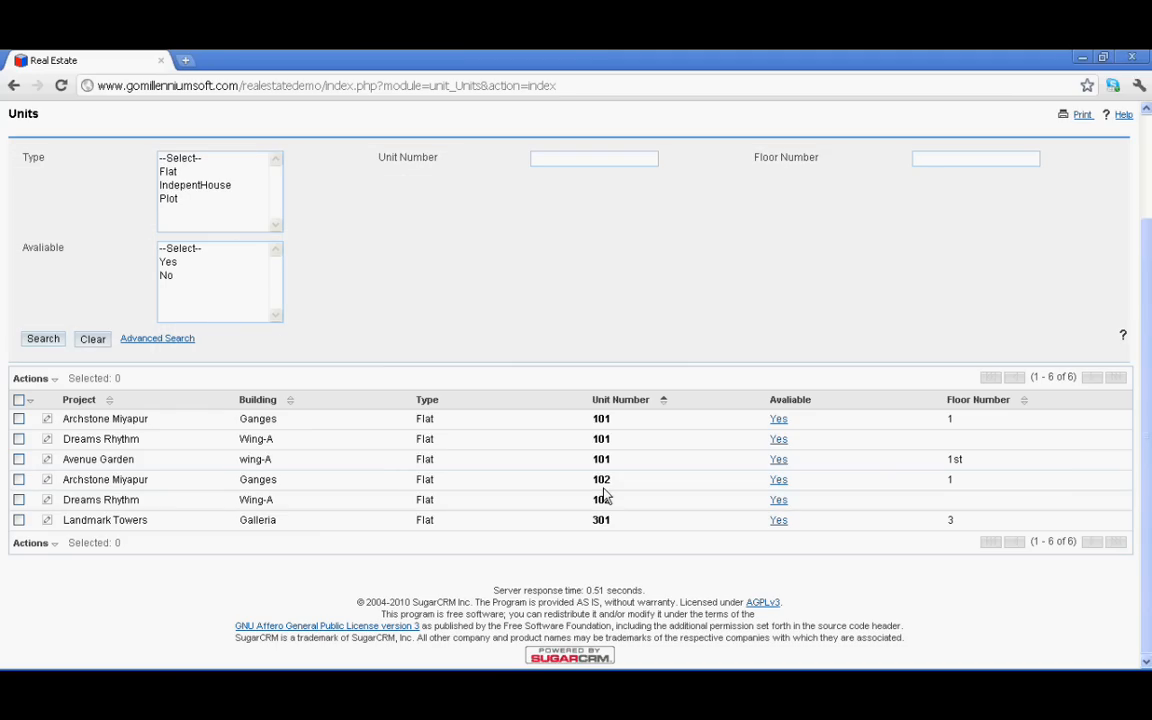
scroll(470, 349, up, 2)
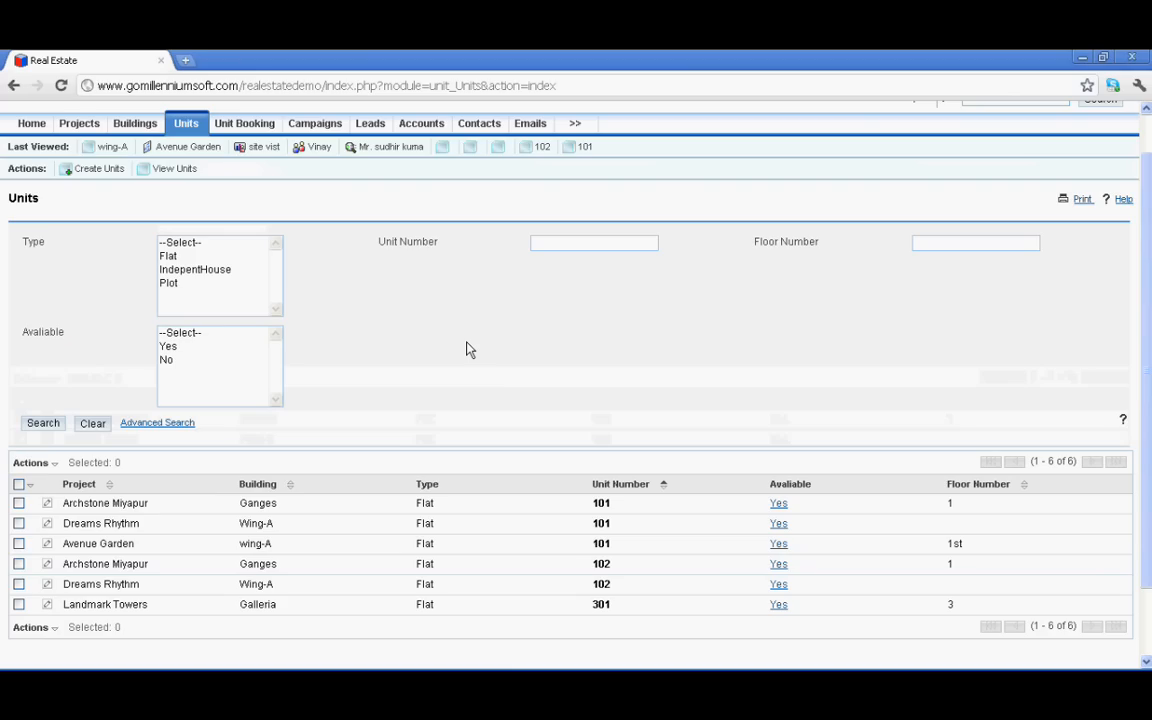
scroll(470, 349, up, 1)
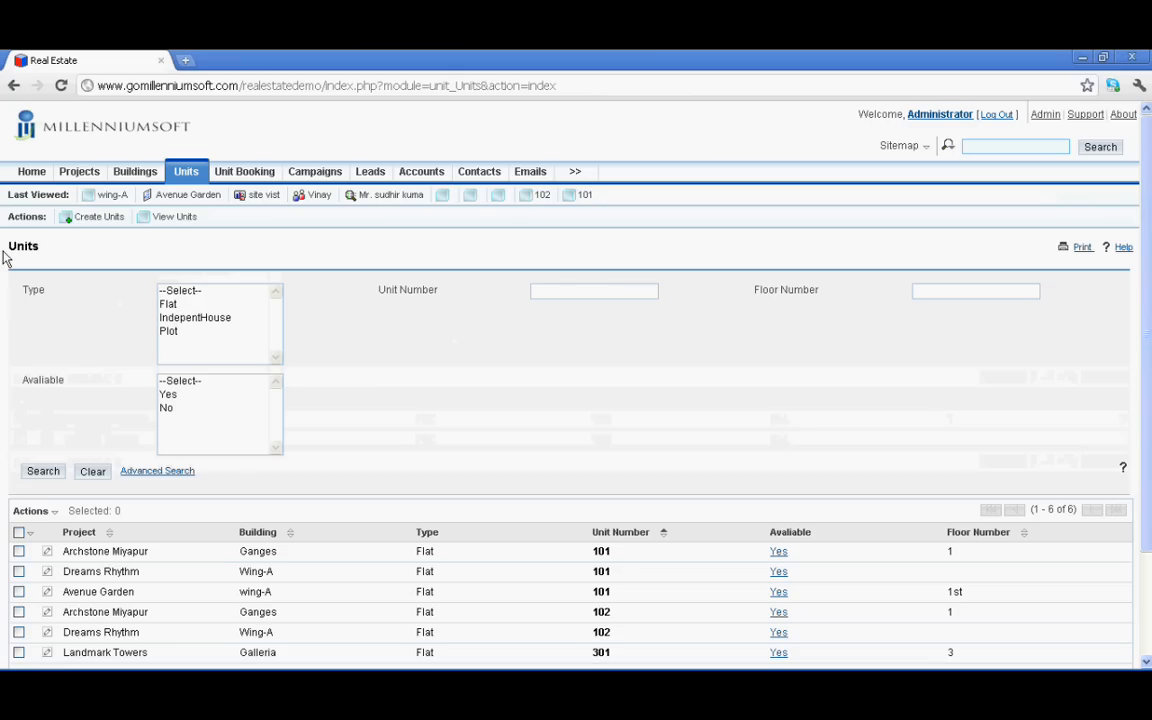
click(170, 304)
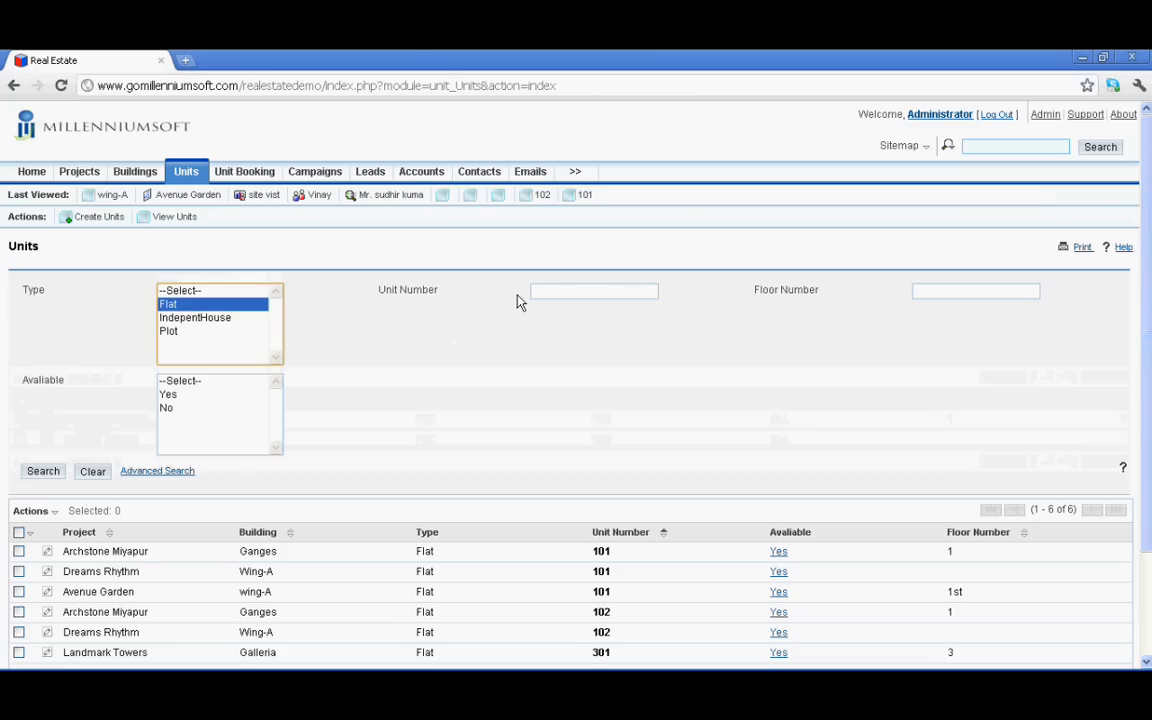
click(562, 291)
text(101)
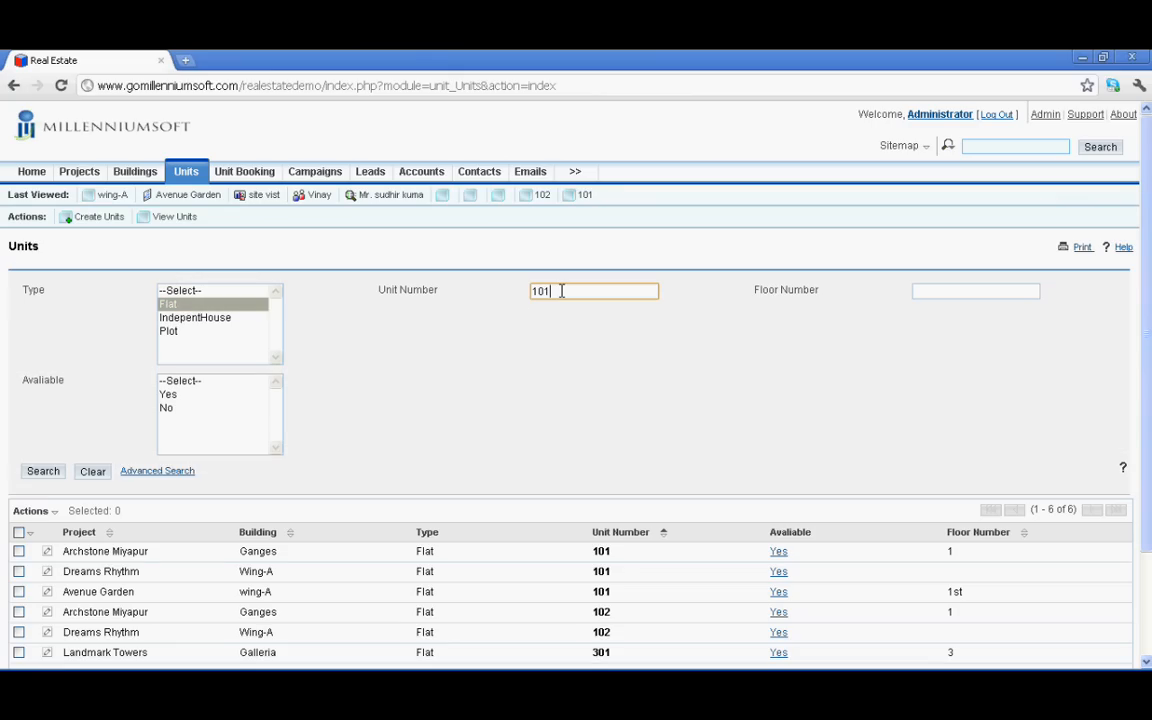
click(955, 287)
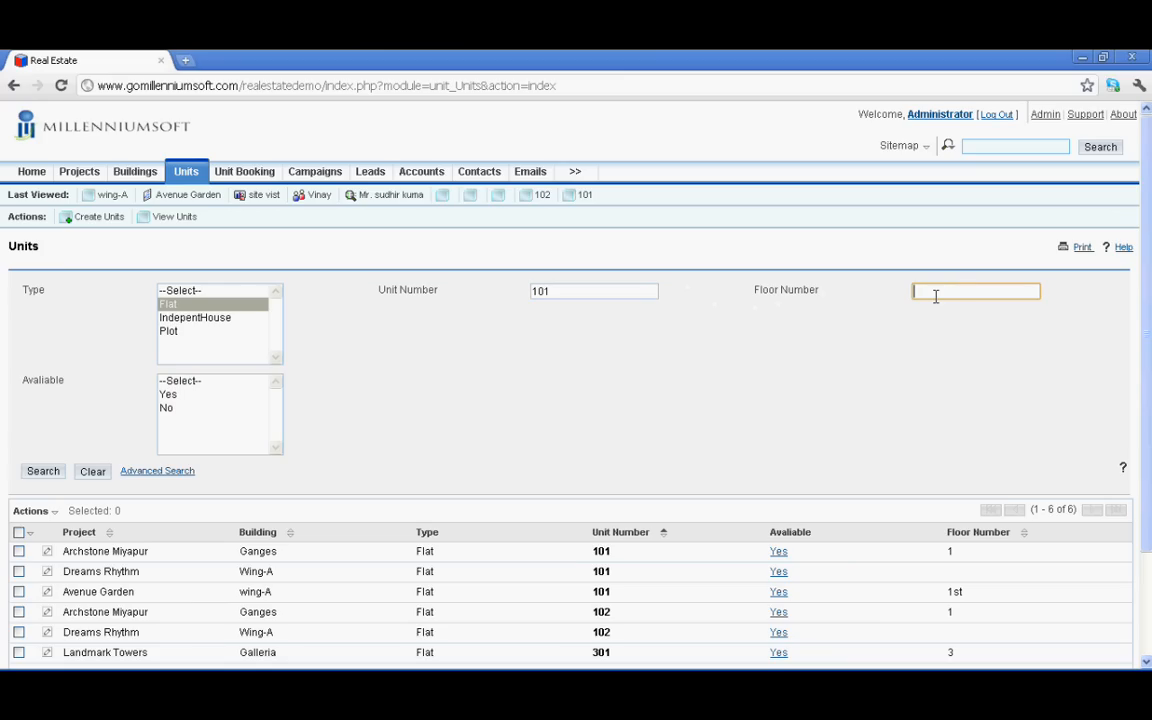
text(1st)
click(180, 395)
click(45, 472)
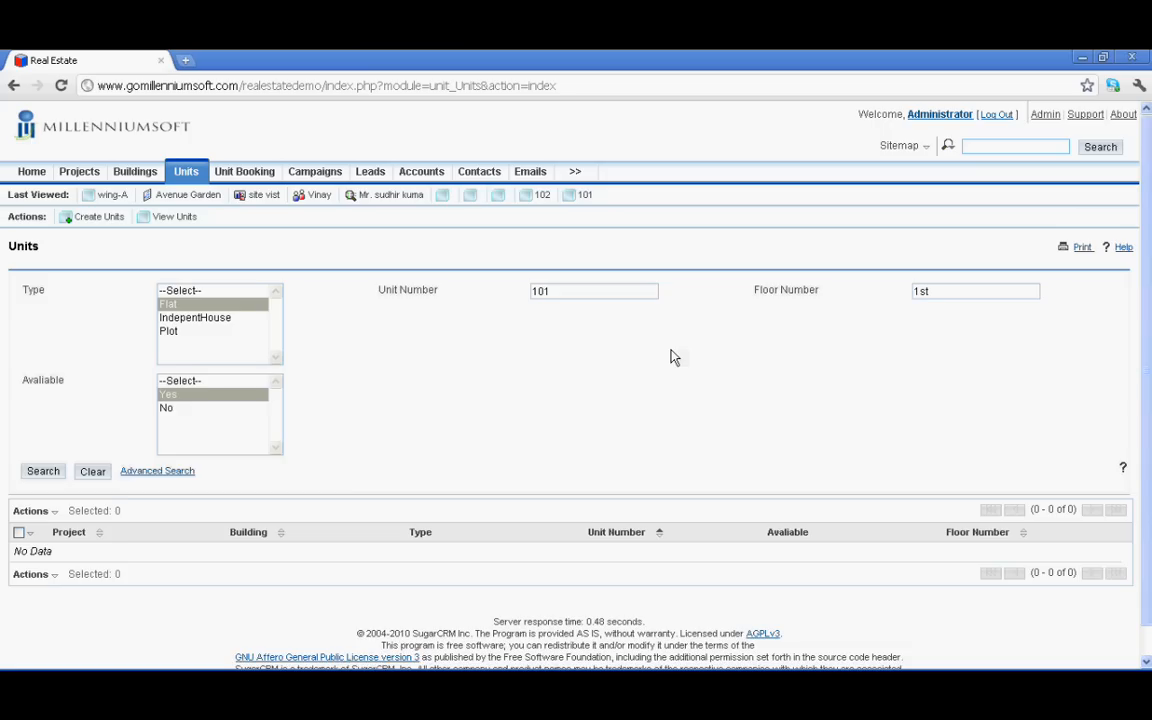
Clear the filters to show all six units and select Avenue Garden unit 101
scroll(672, 357, down, 1)
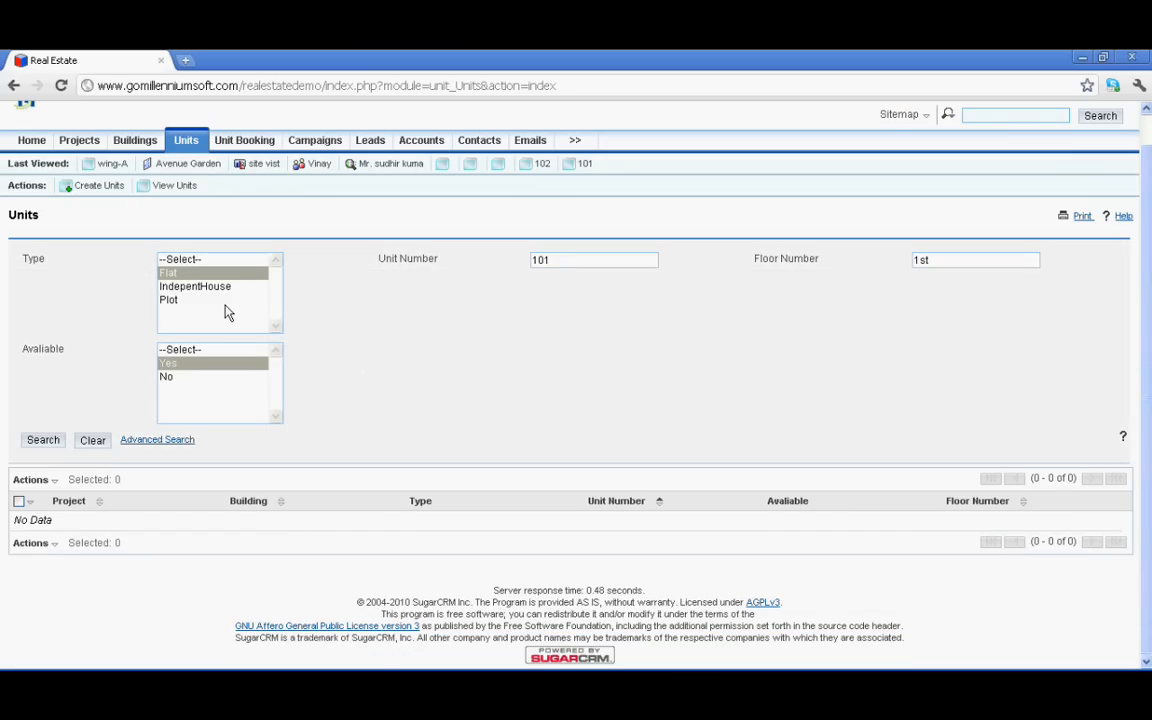
click(160, 190)
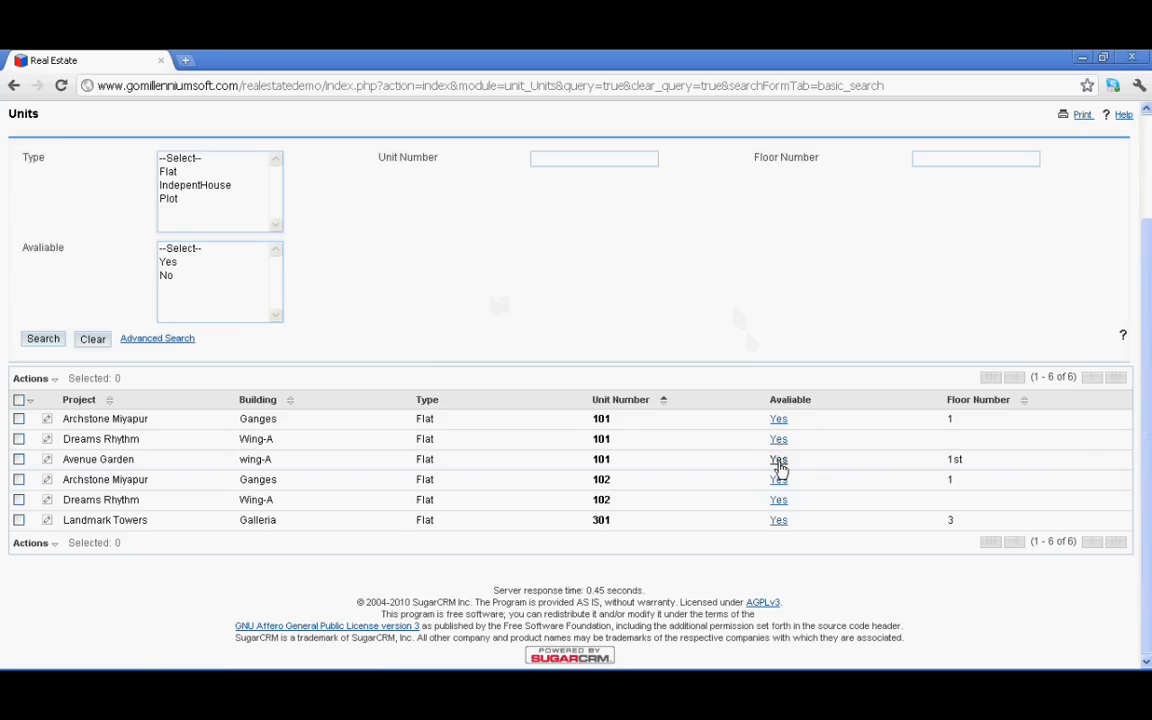
click(779, 461)
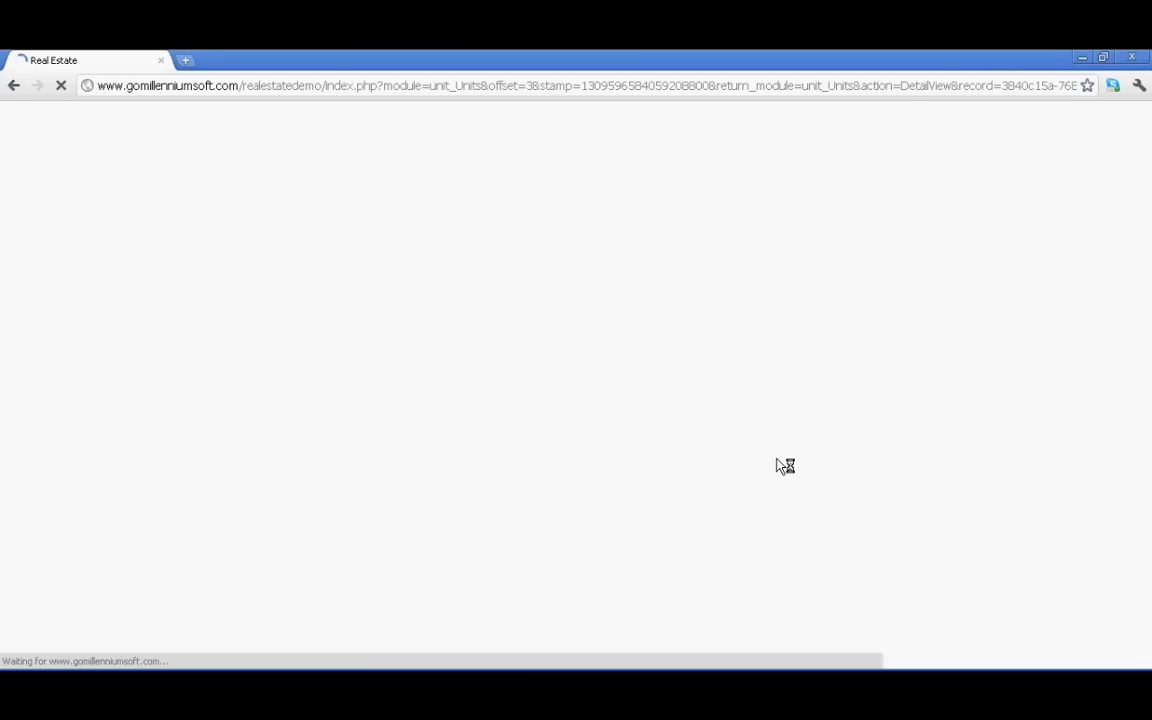
Bring up a blank Customer Profiling Sheet from unit 101's Leads subpanel
scroll(153, 568, down, 2)
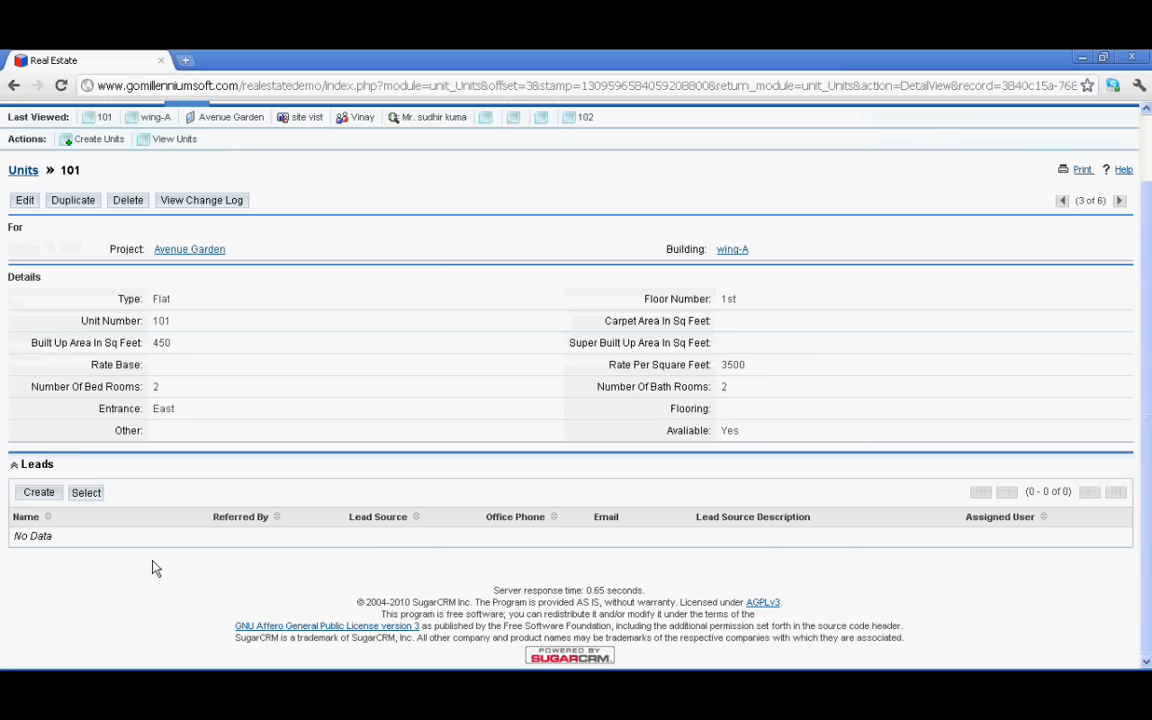
click(40, 494)
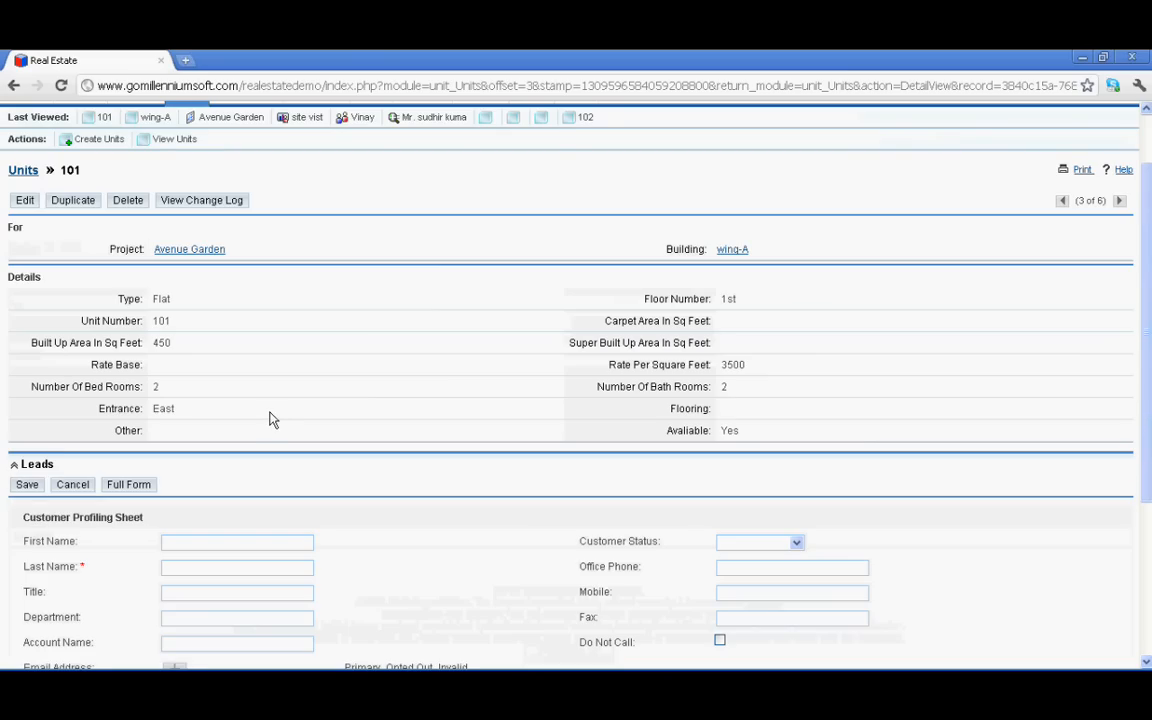
scroll(270, 420, down, 3)
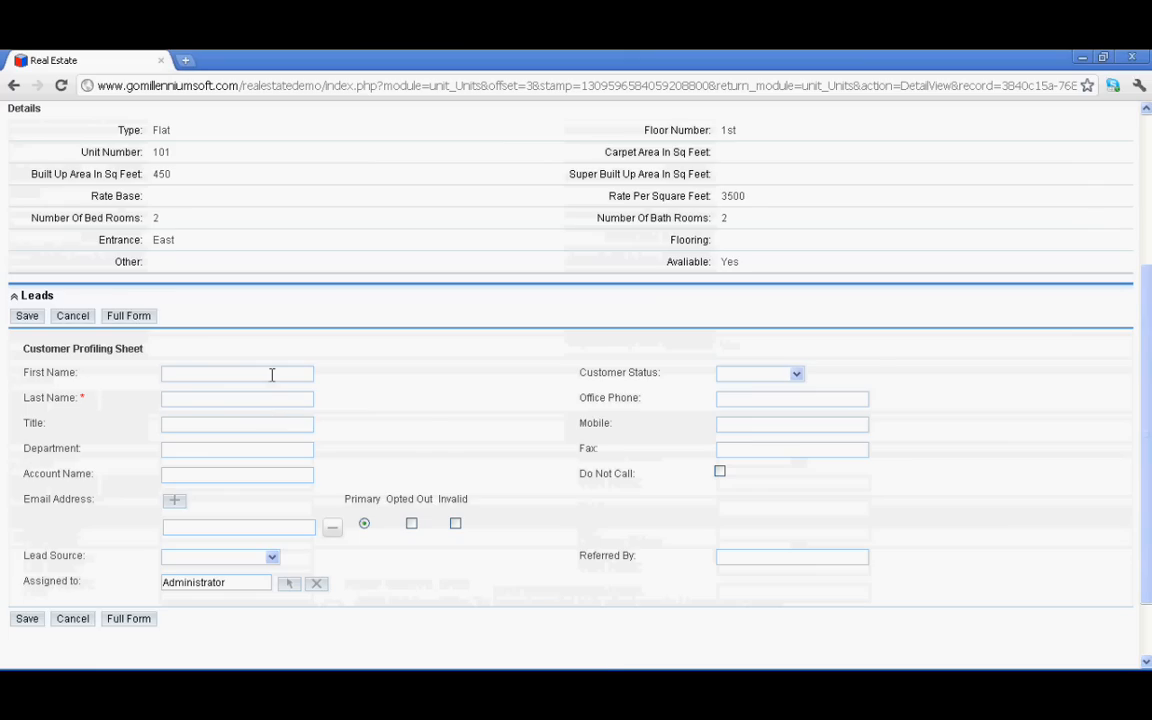
Set the lead's status to Prospect and enter the lead's first name, last name and mobile number
click(271, 374)
scroll(271, 374, down, 1)
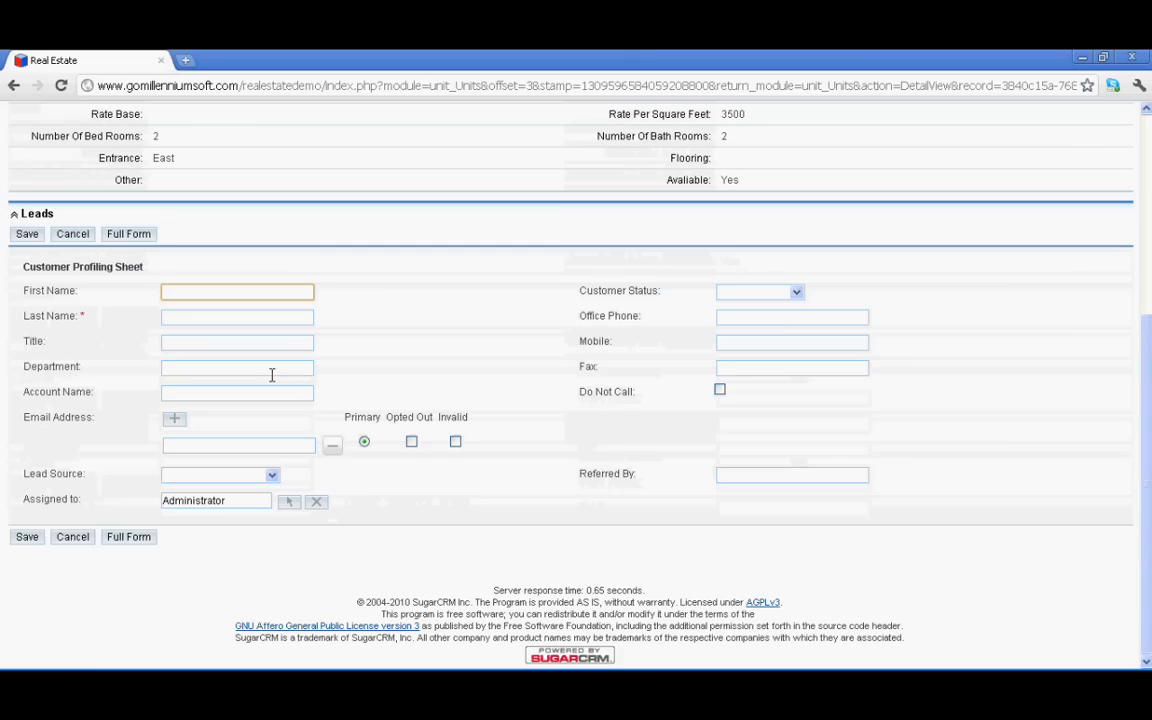
click(797, 293)
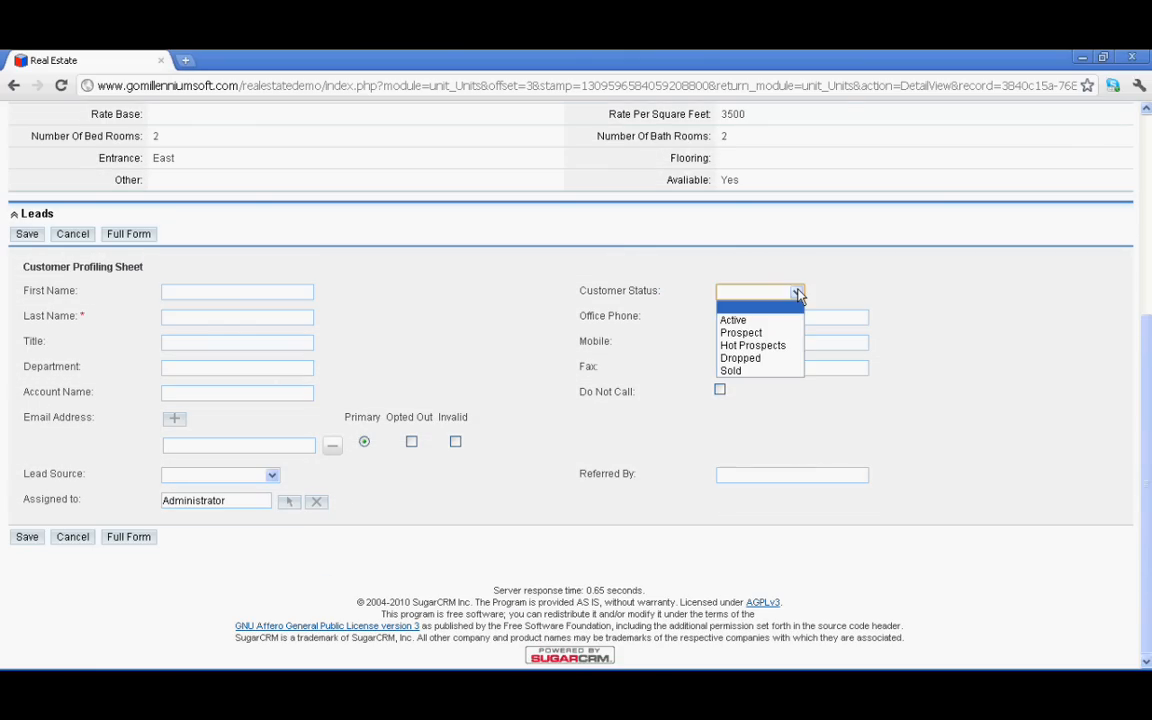
click(766, 334)
click(293, 292)
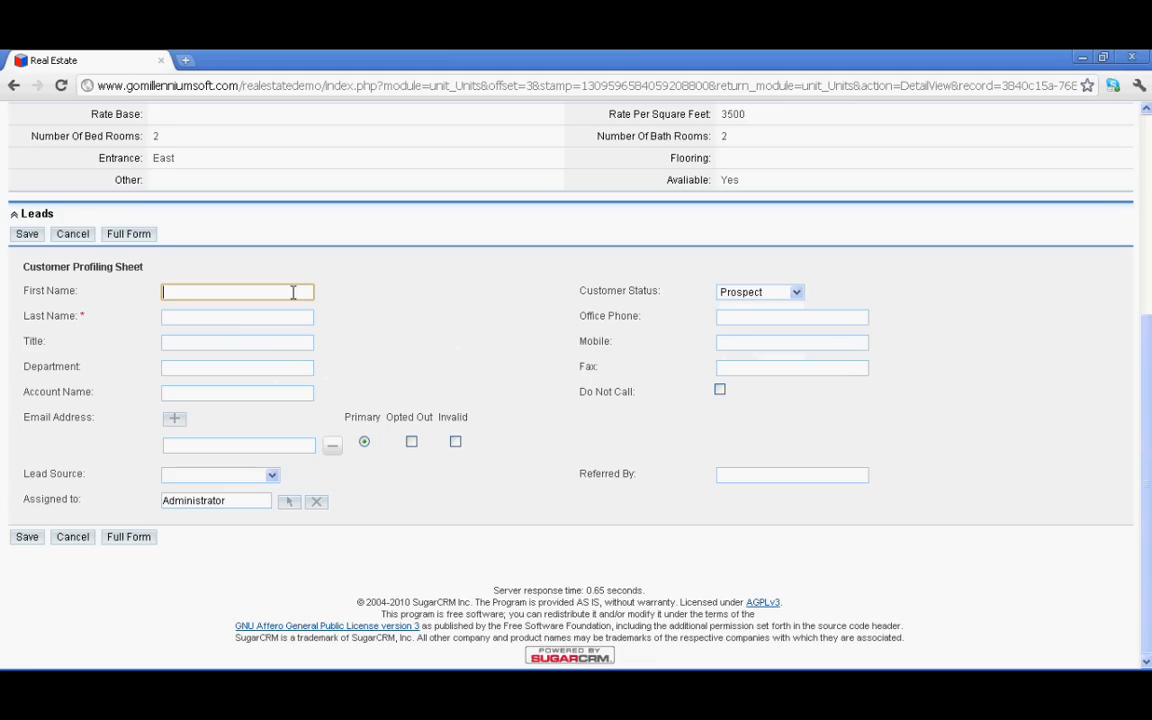
click(268, 313)
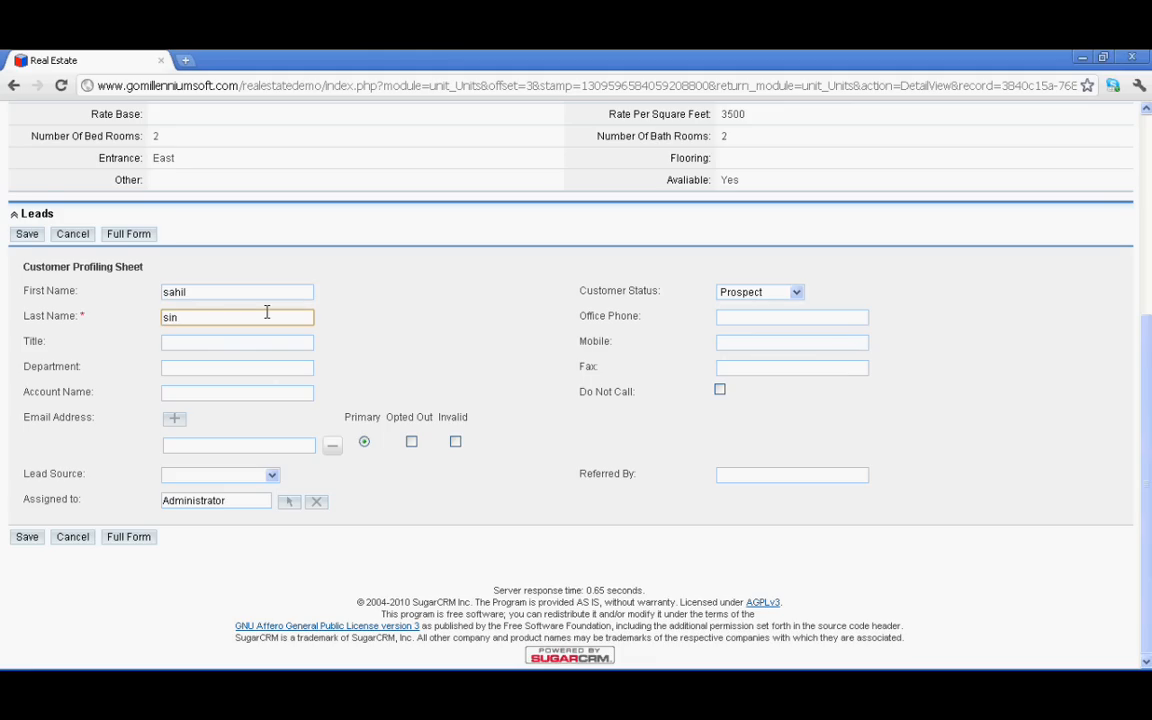
click(758, 341)
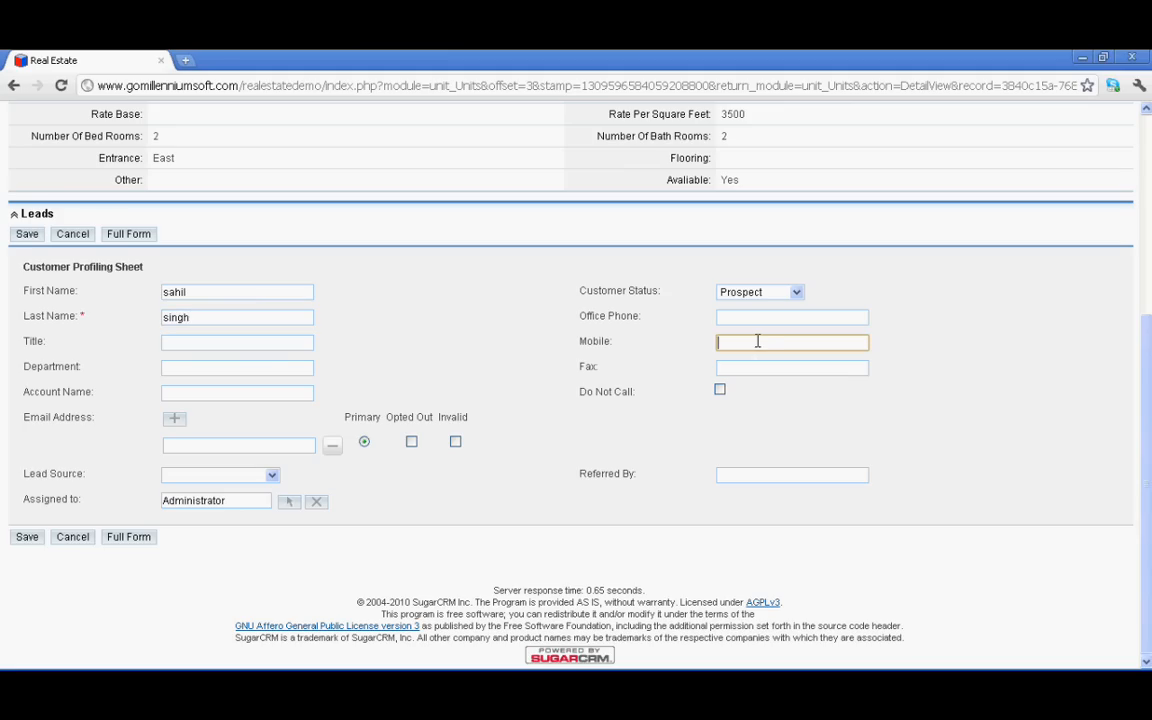
Set Department to marketing, Lead Source to Employee, enter the referrer's name, and save
click(219, 358)
click(216, 368)
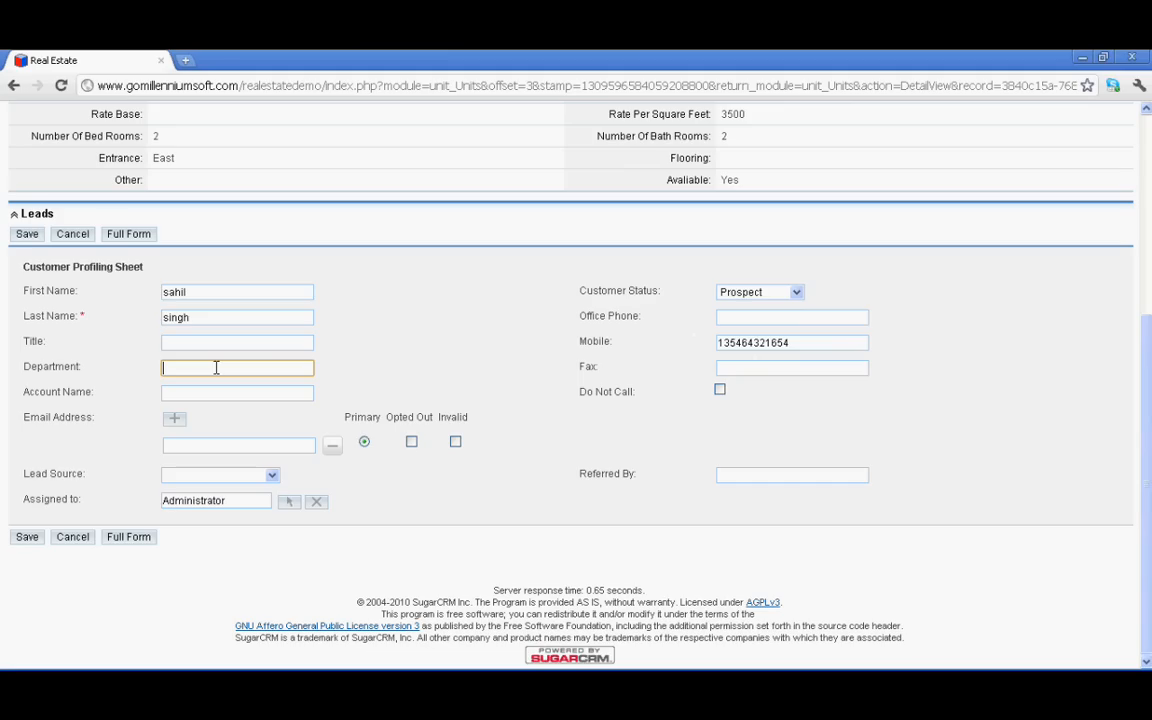
text(marketing)
click(255, 472)
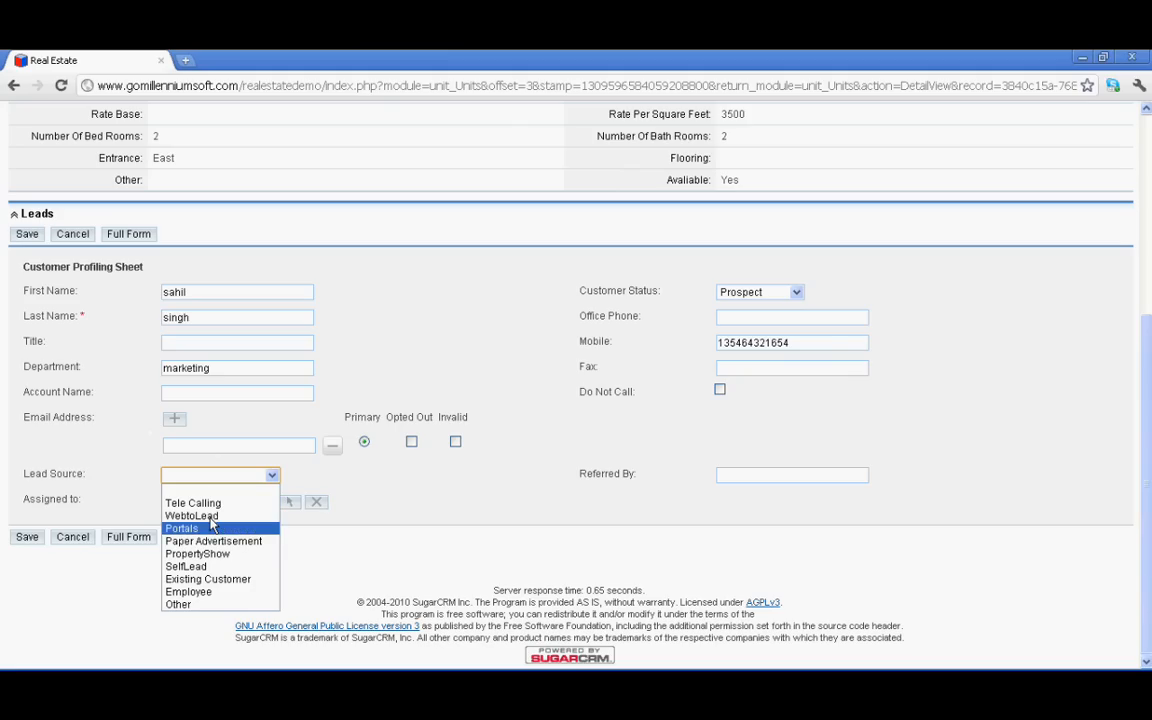
click(205, 591)
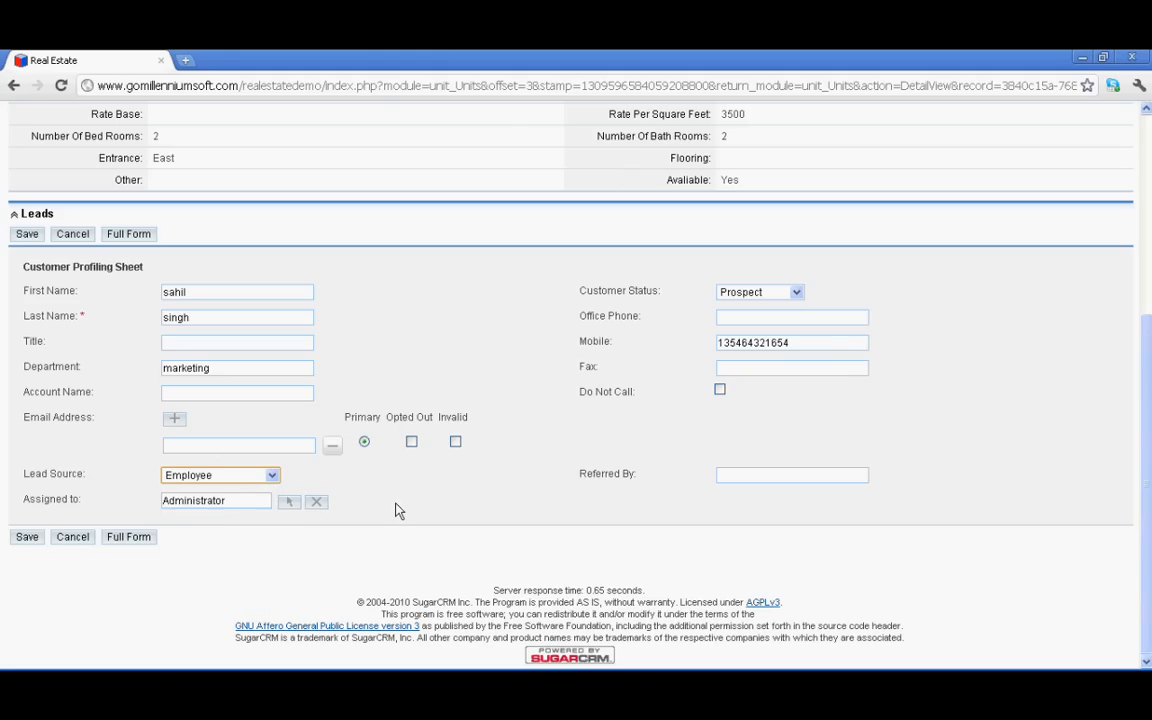
click(778, 478)
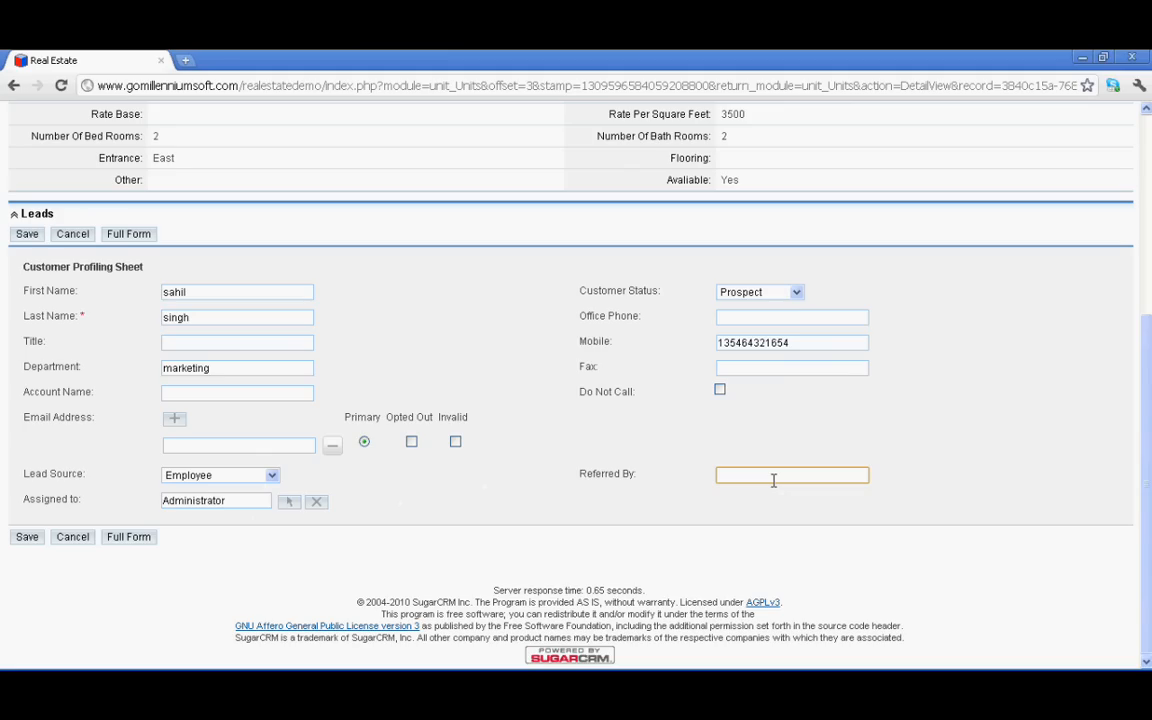
text(vinay)
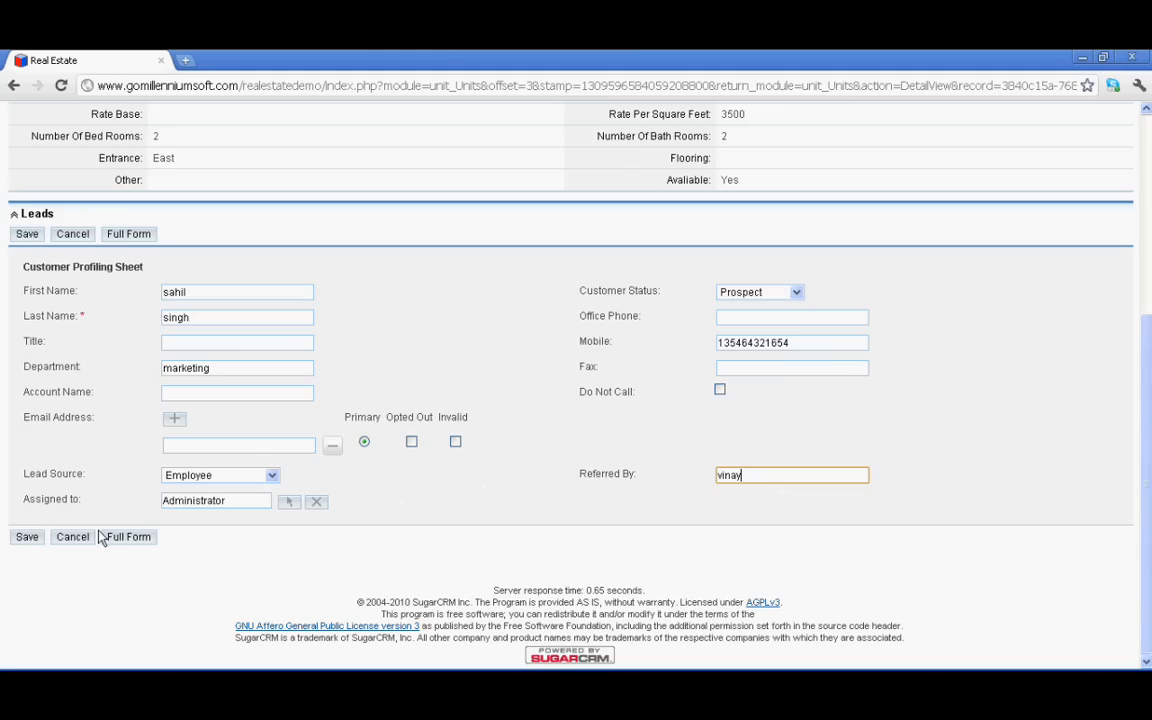
click(22, 541)
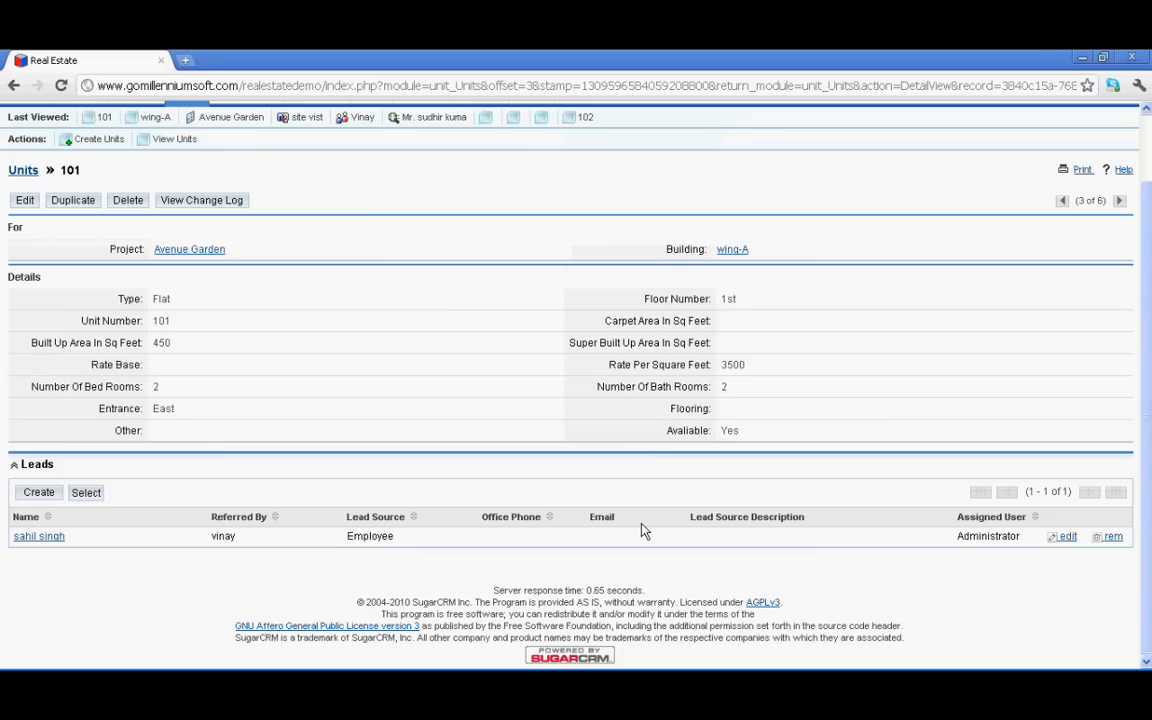
scroll(298, 430, up, 2)
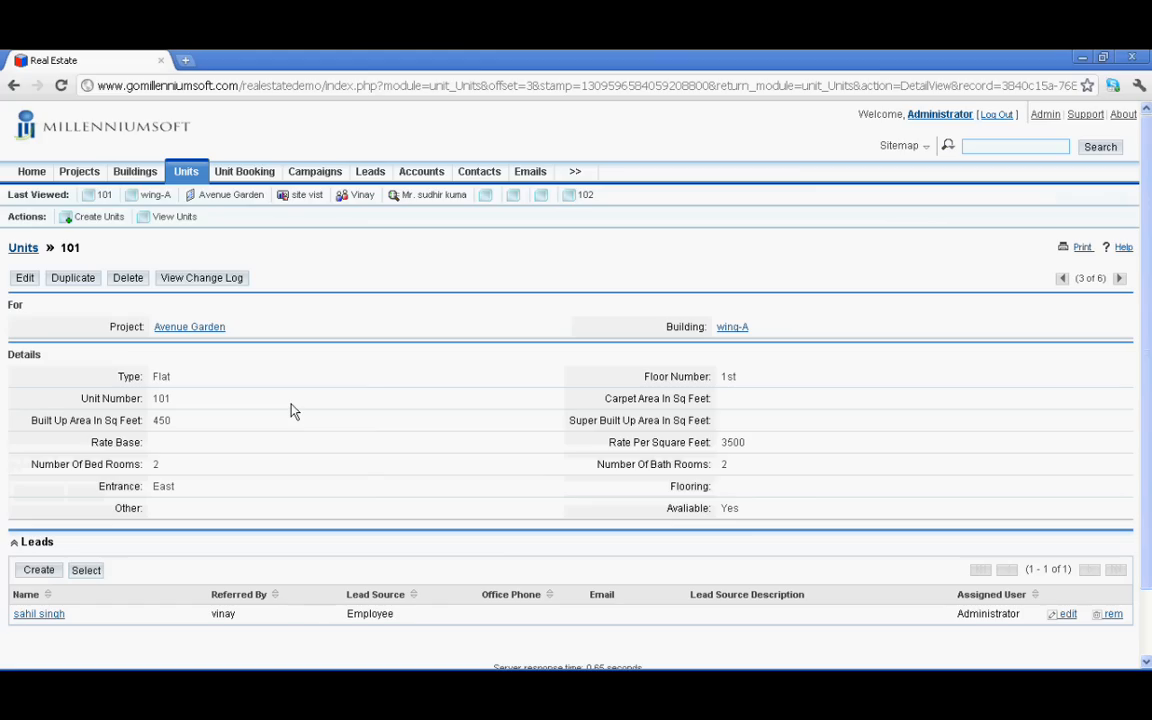
Open the wing-A unit 101 booking dated 07/02/2011 for editing from Unit Booking
click(249, 176)
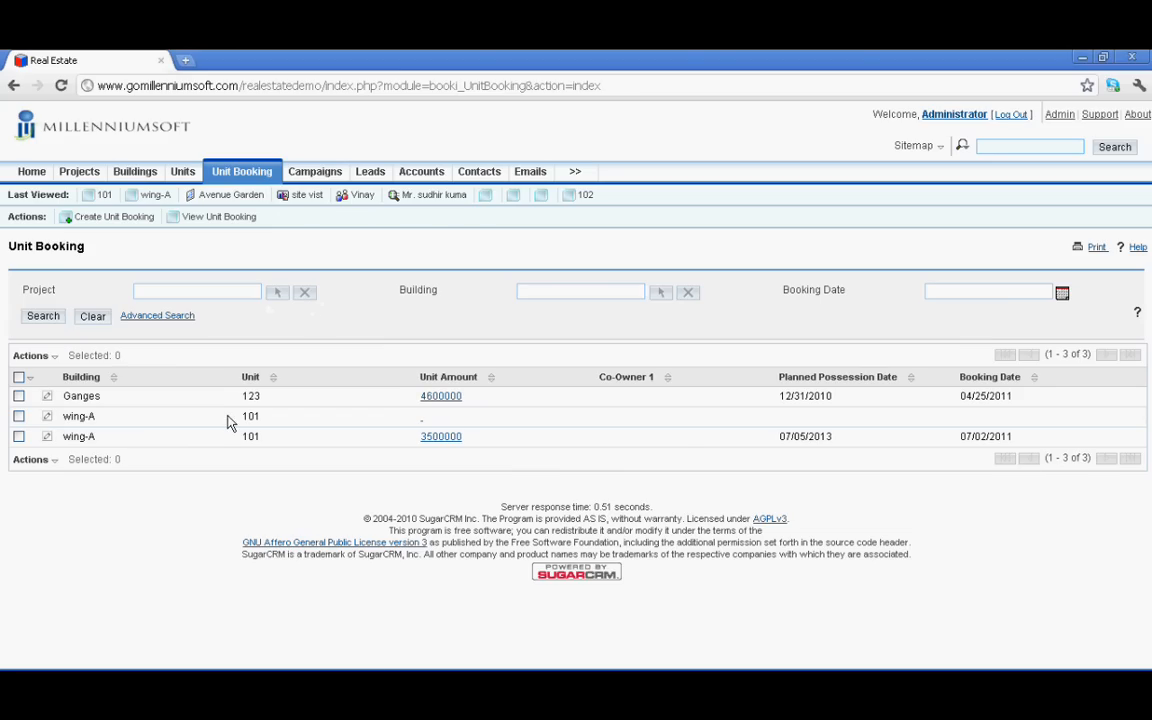
click(48, 438)
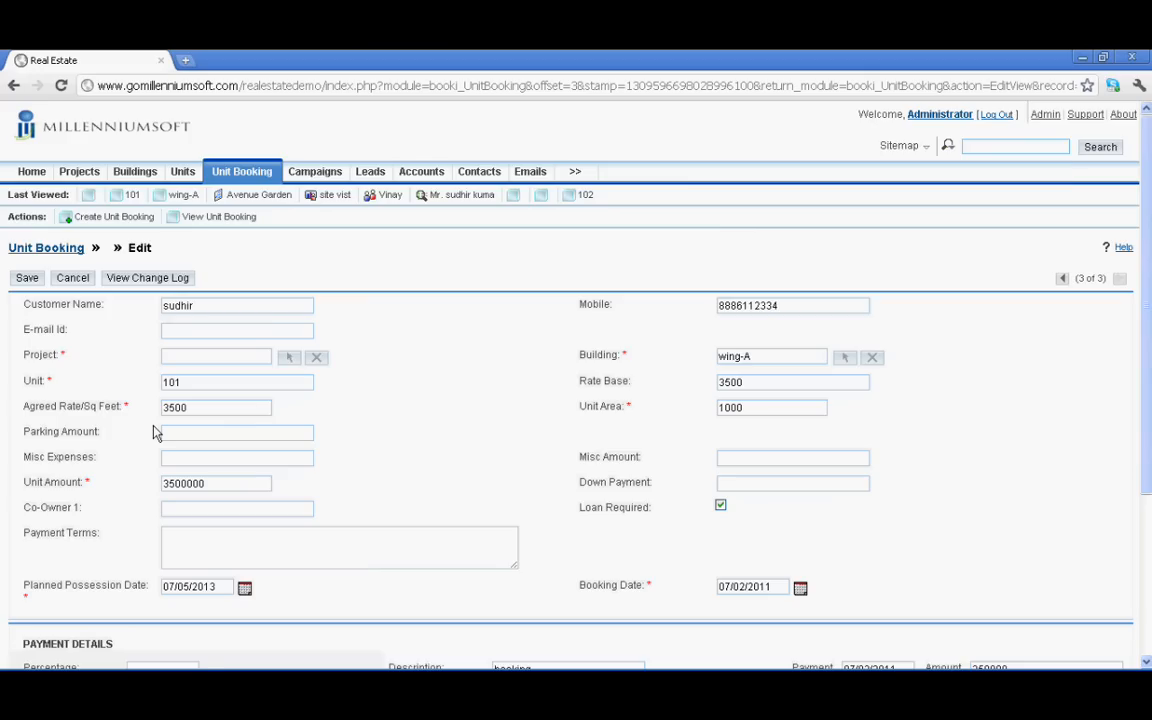
scroll(155, 432, down, 2)
click(205, 220)
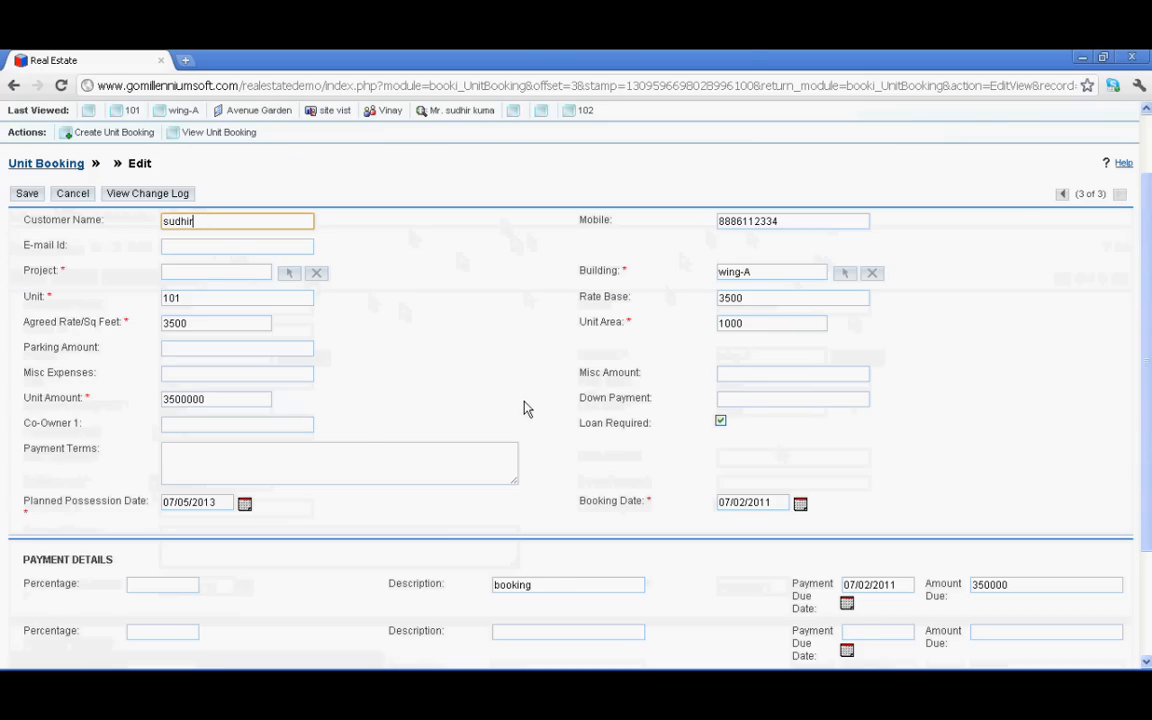
Look over the booking form without changes and move to the Campaigns list
scroll(527, 408, down, 3)
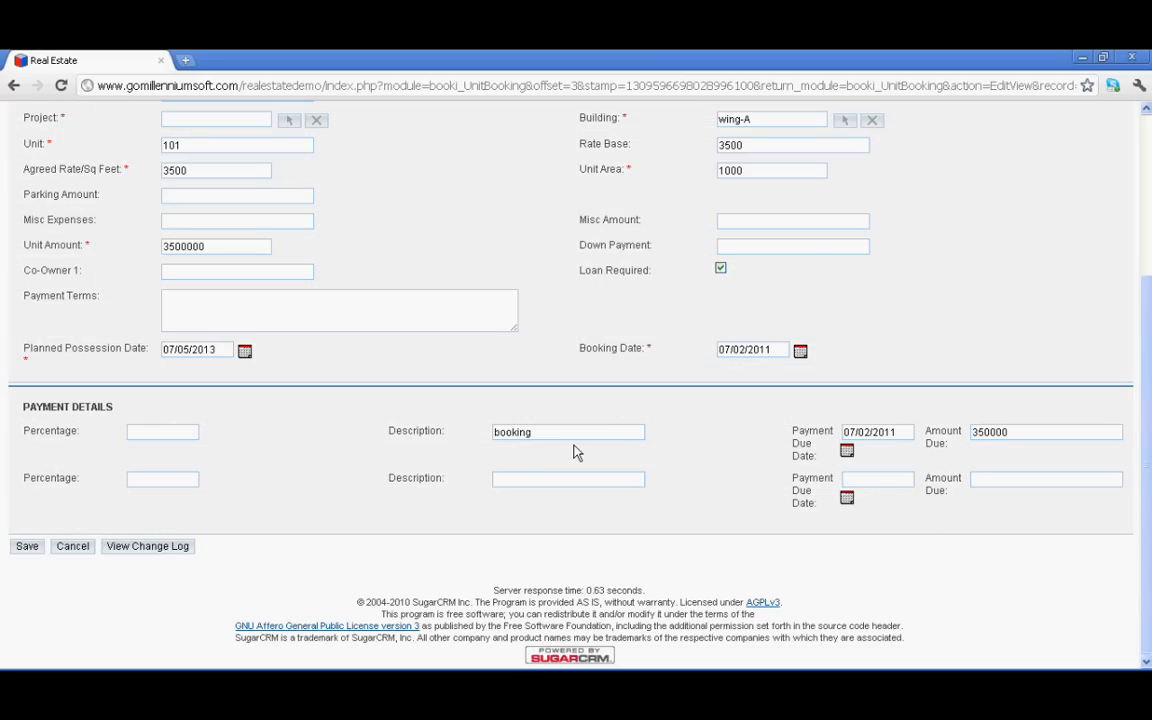
scroll(196, 383, up, 3)
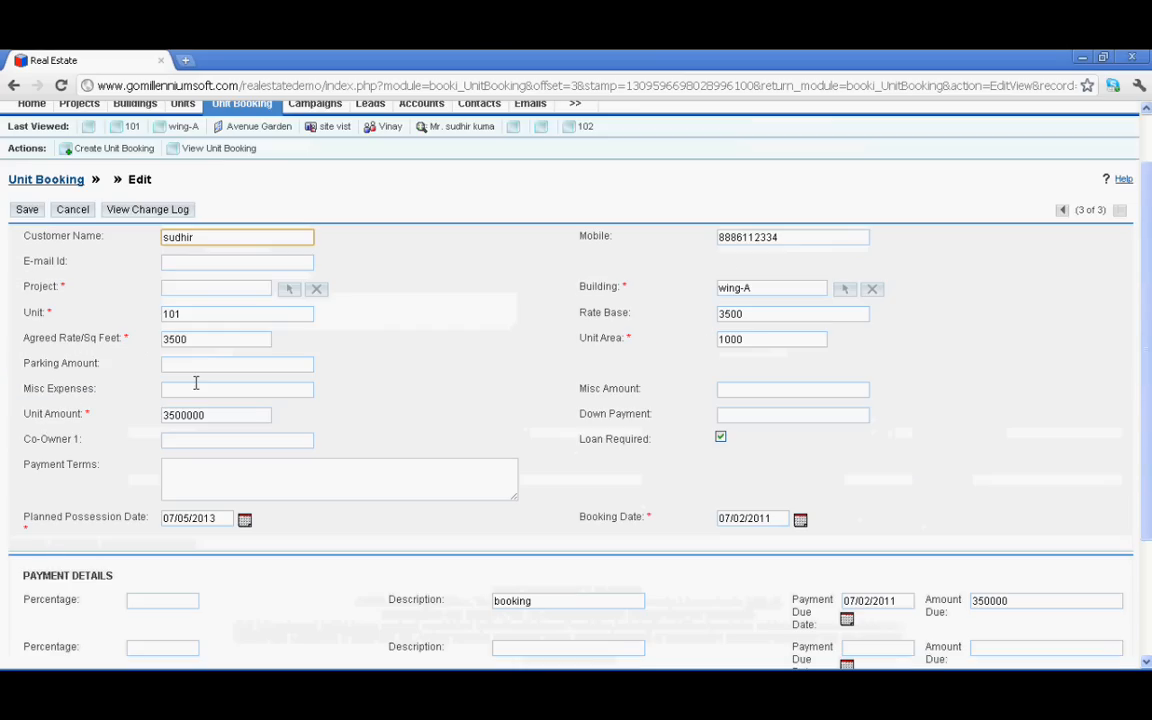
scroll(196, 383, up, 1)
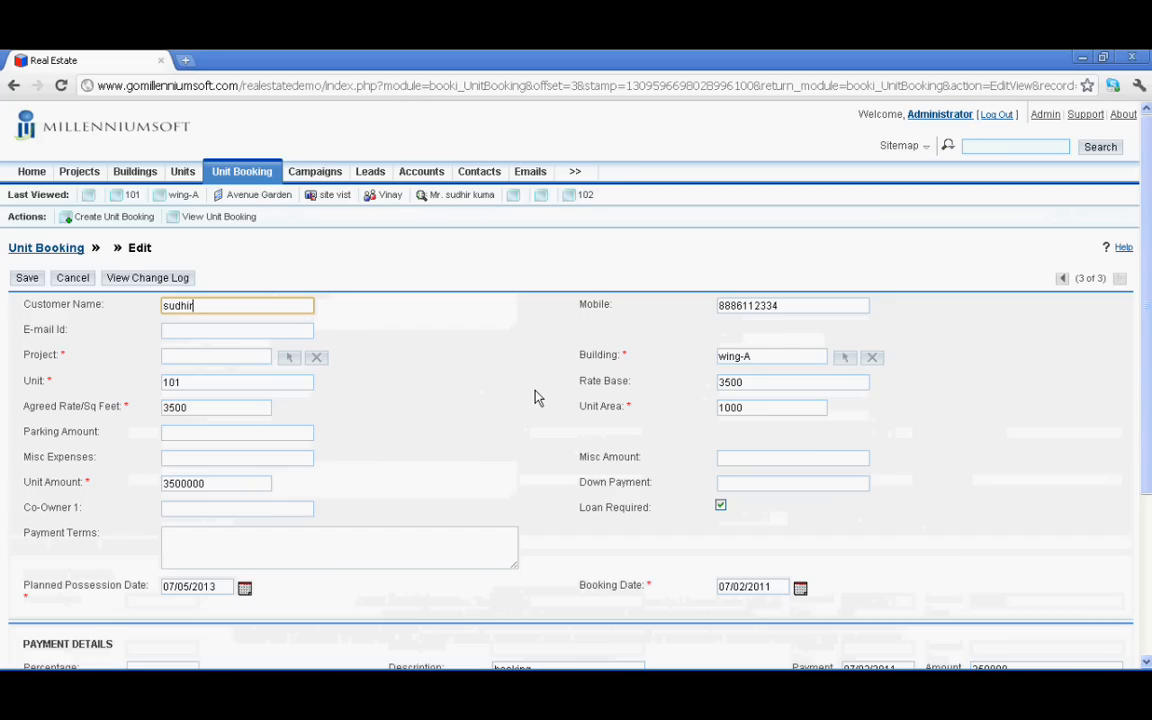
click(313, 176)
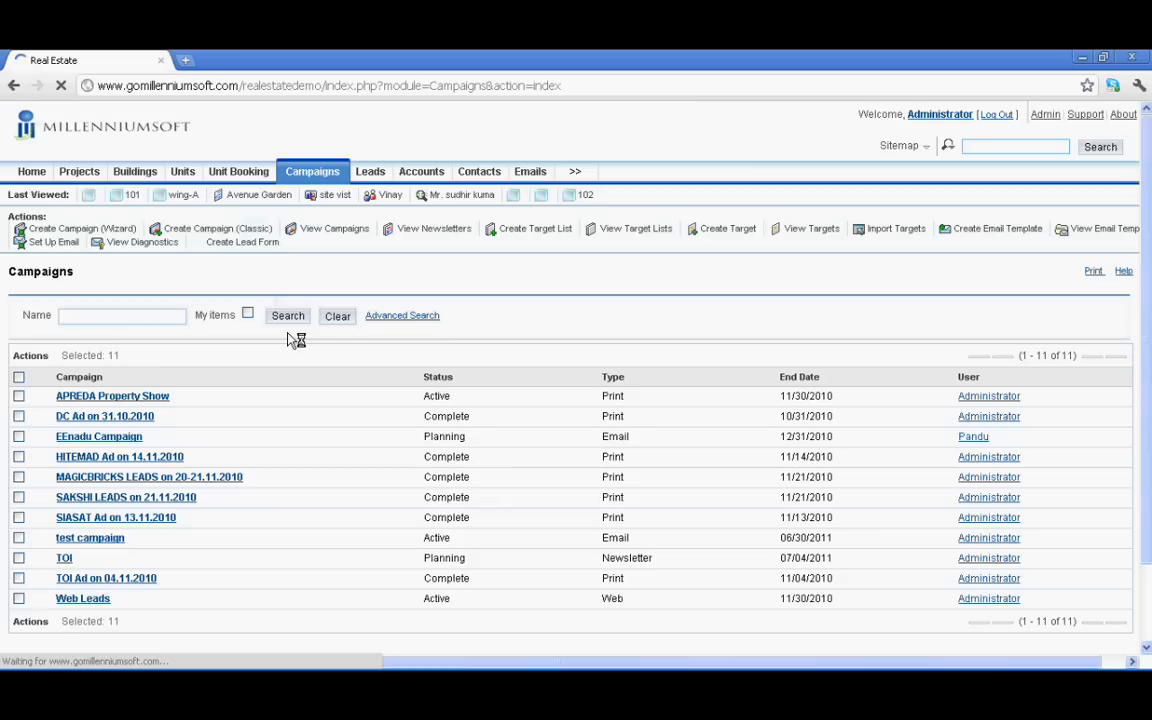
Open the 'TOI Ad on 04.11.2010' campaign from the Campaigns list
scroll(296, 340, down, 1)
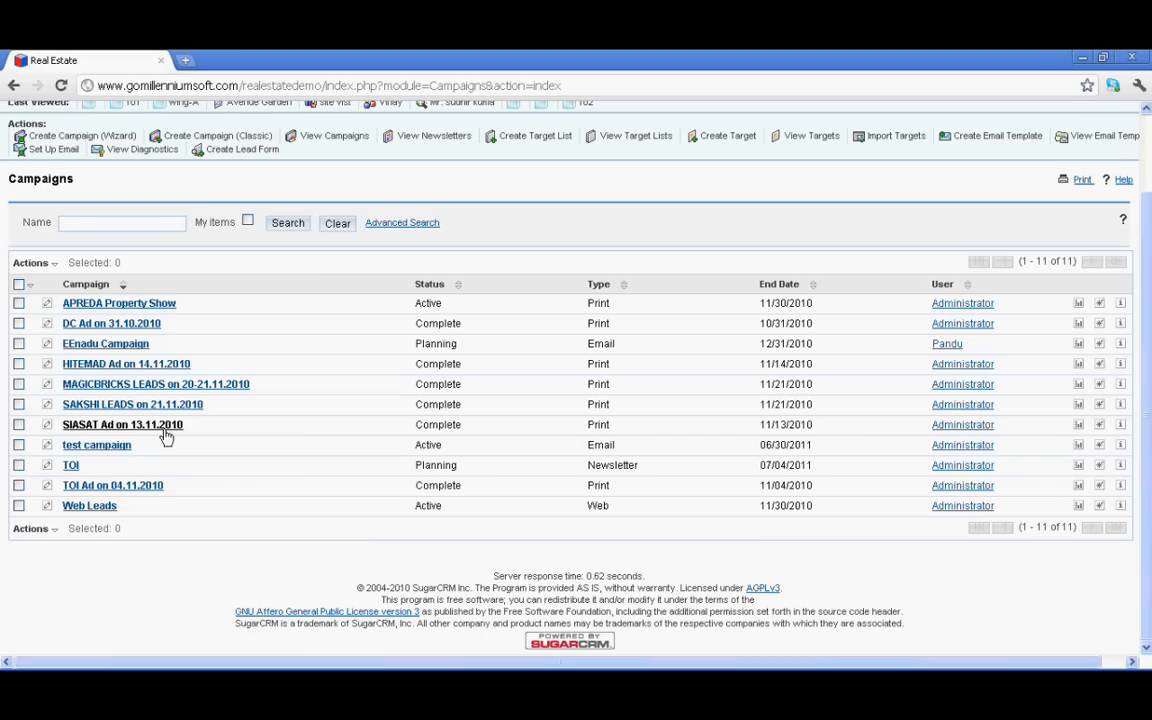
click(134, 494)
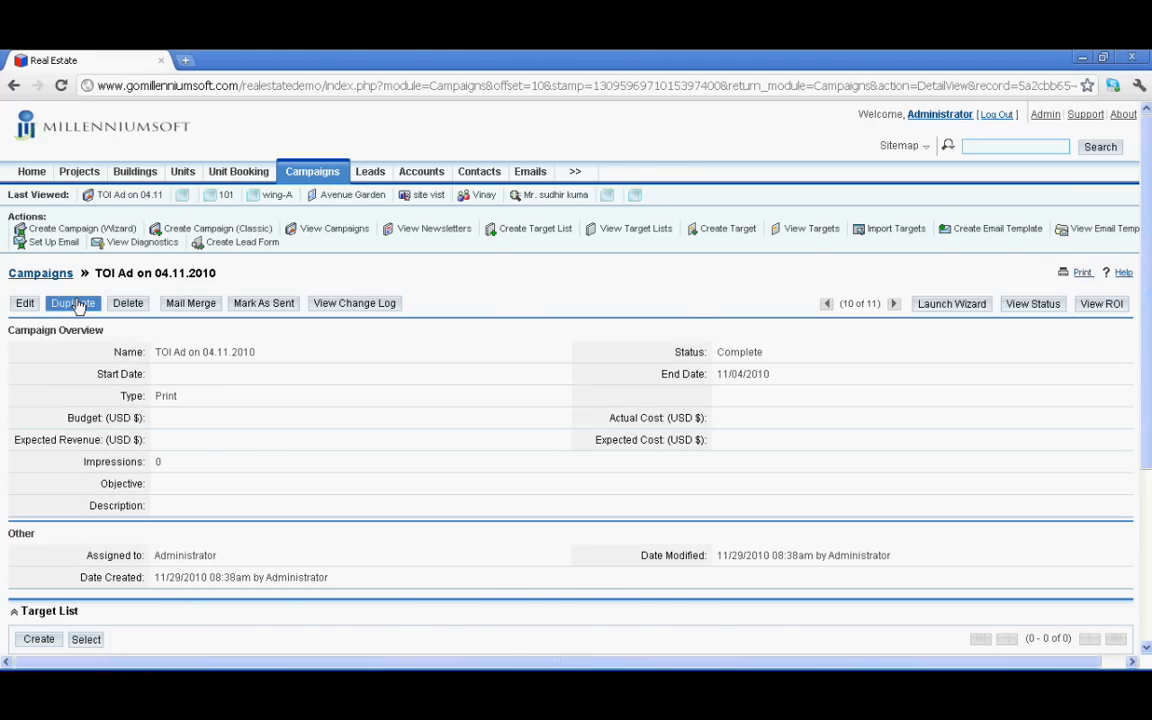
Edit the campaign and rename it to 'TOI Ad on 04.07.2011'
scroll(160, 370, down, 5)
scroll(160, 370, up, 5)
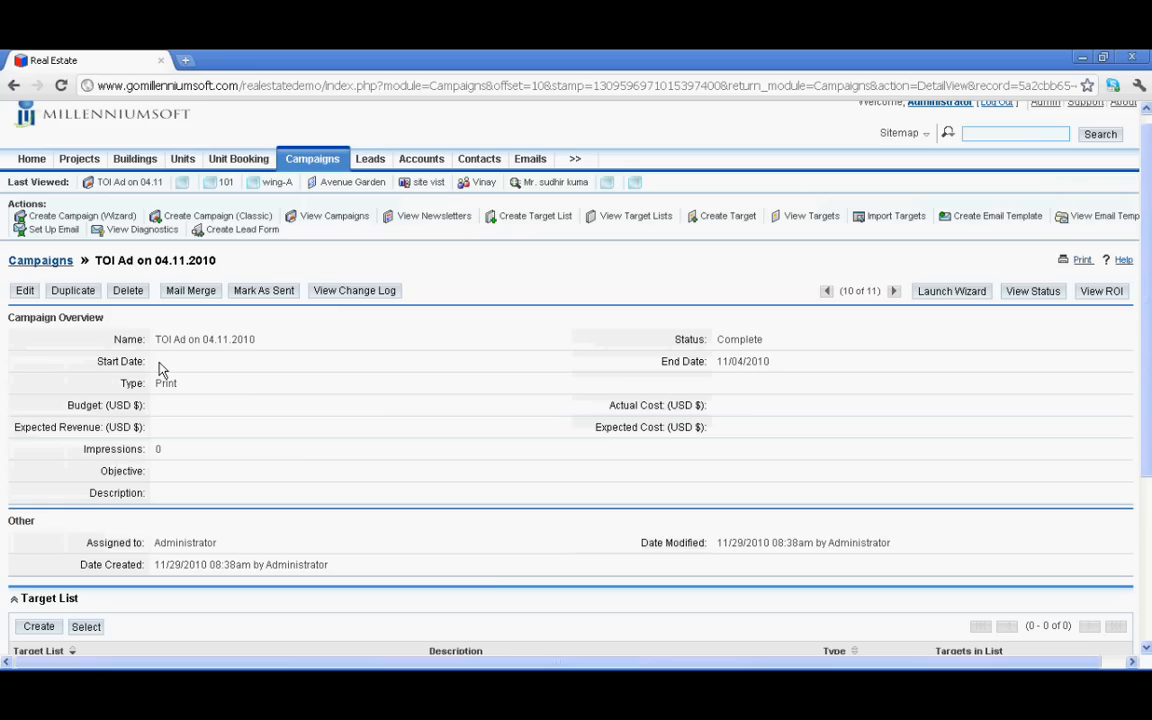
click(26, 292)
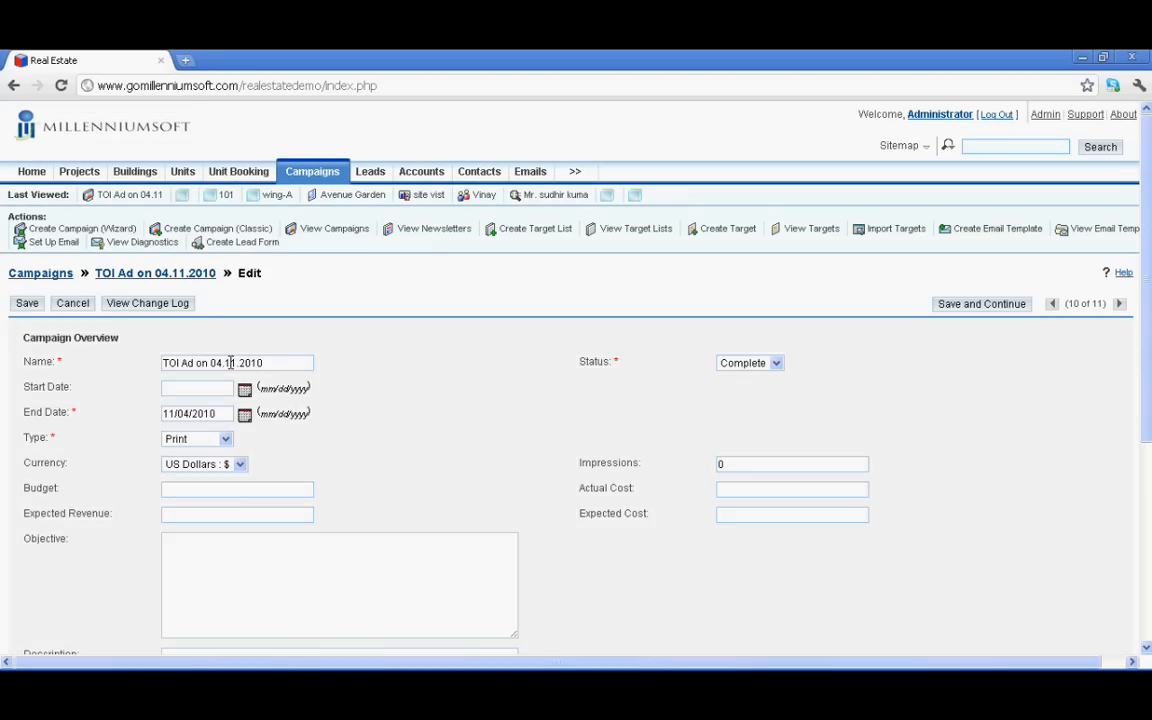
click(236, 363)
key(BackSpace)
key(BackSpace)
key(BackSpace)
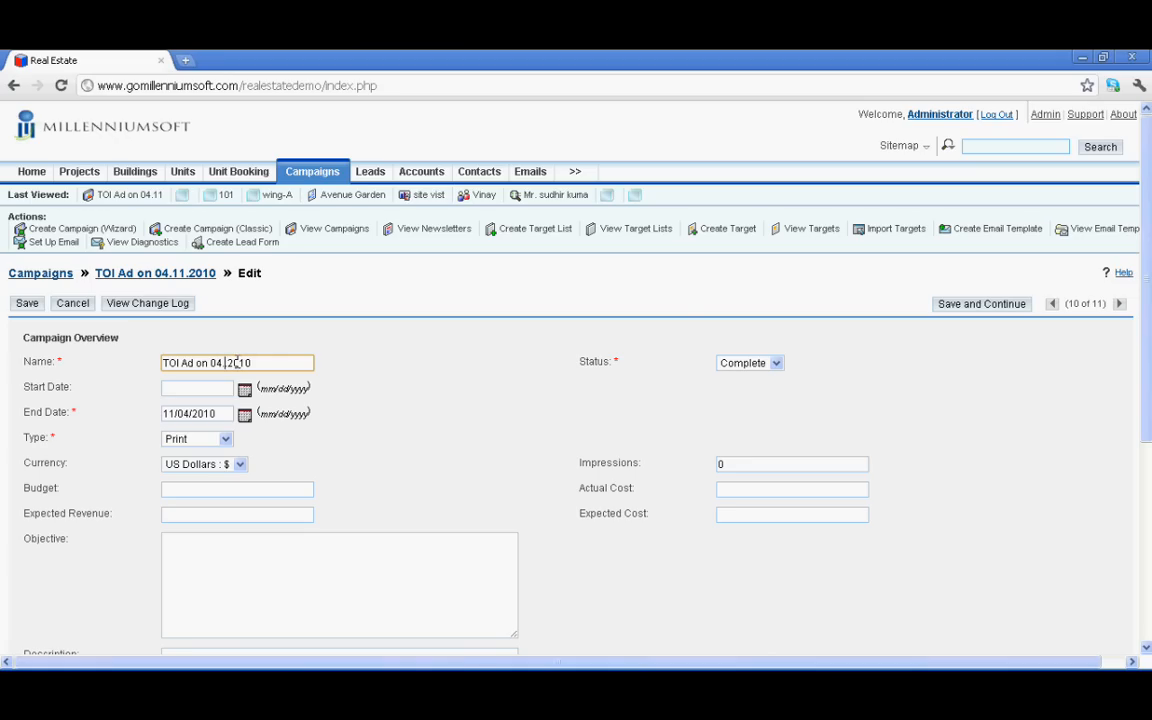
text(07.)
click(279, 365)
key(BackSpace)
text(1)
Set the campaign start date to 07/04/2011 and end date to 07/05/2011
click(243, 390)
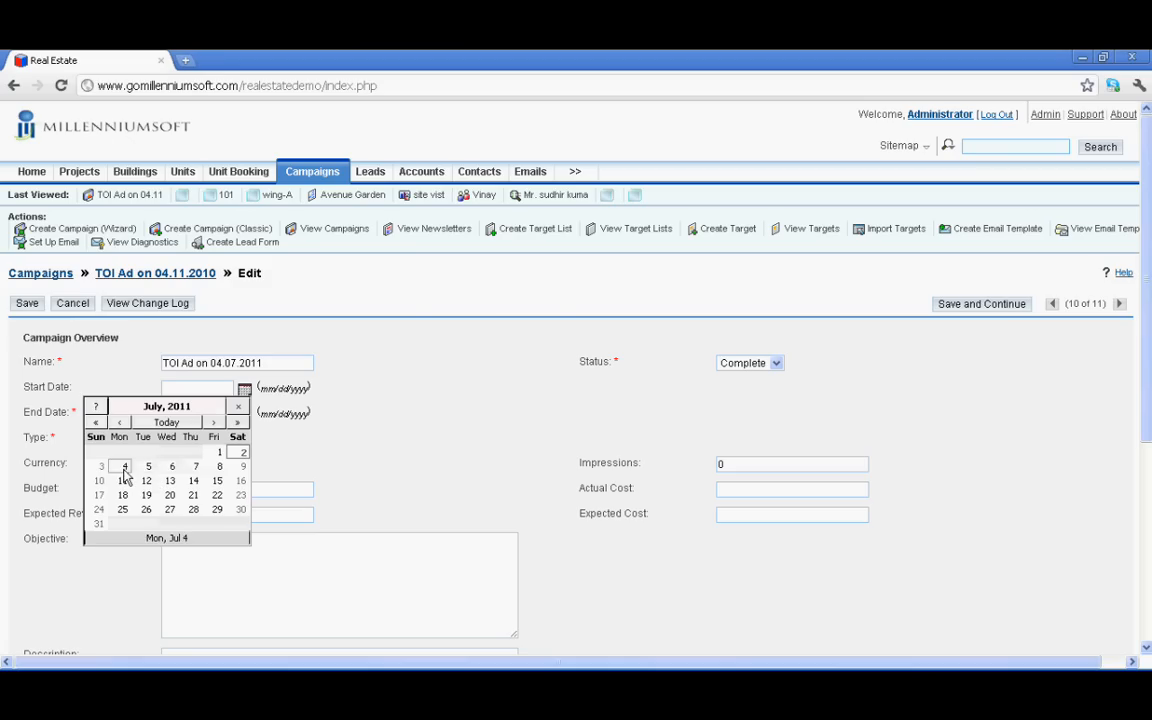
click(124, 468)
click(245, 416)
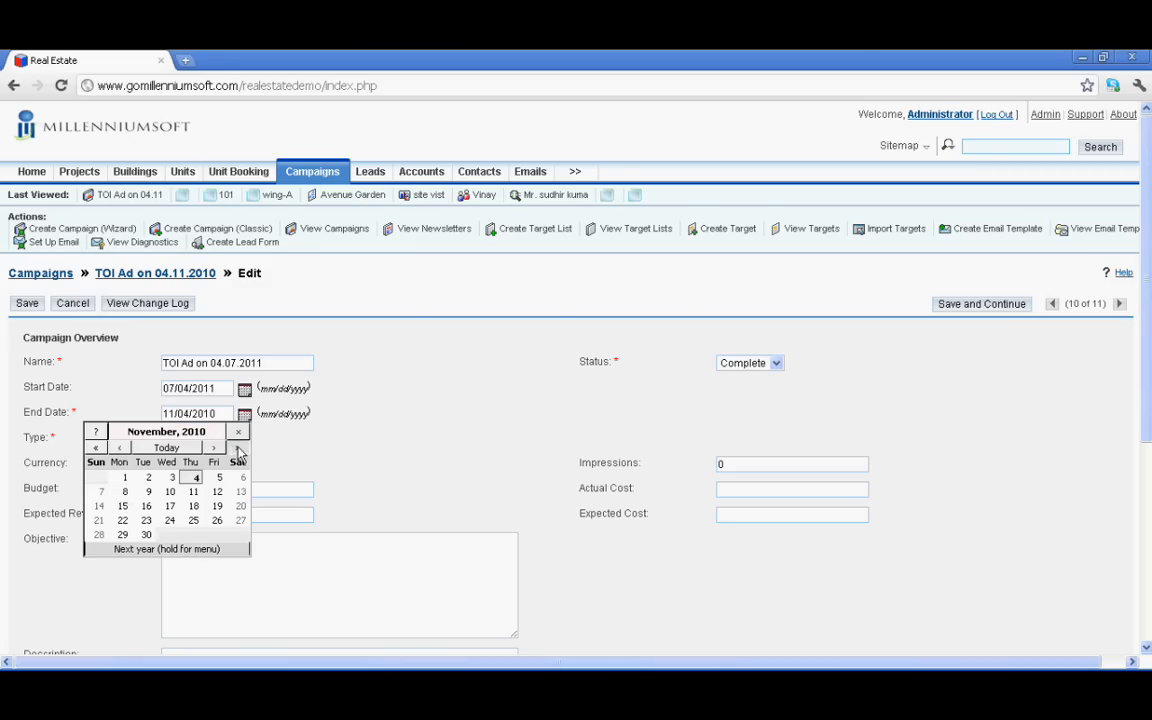
click(237, 449)
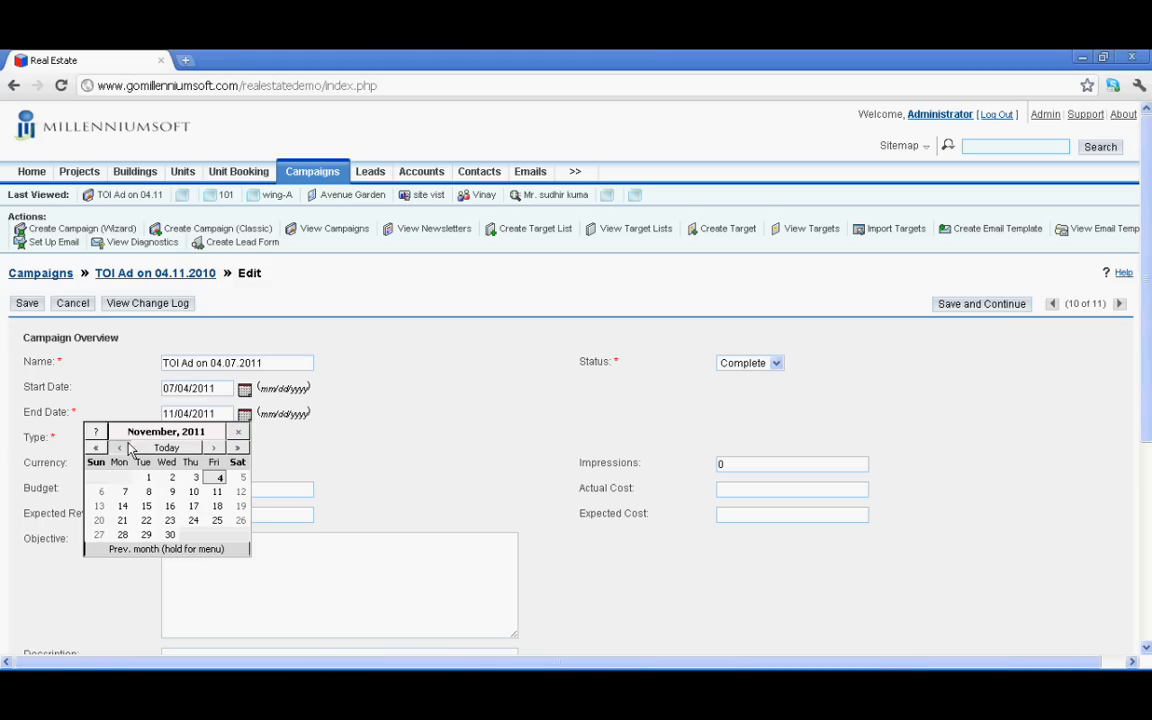
click(122, 448)
click(122, 448)
click(122, 448)
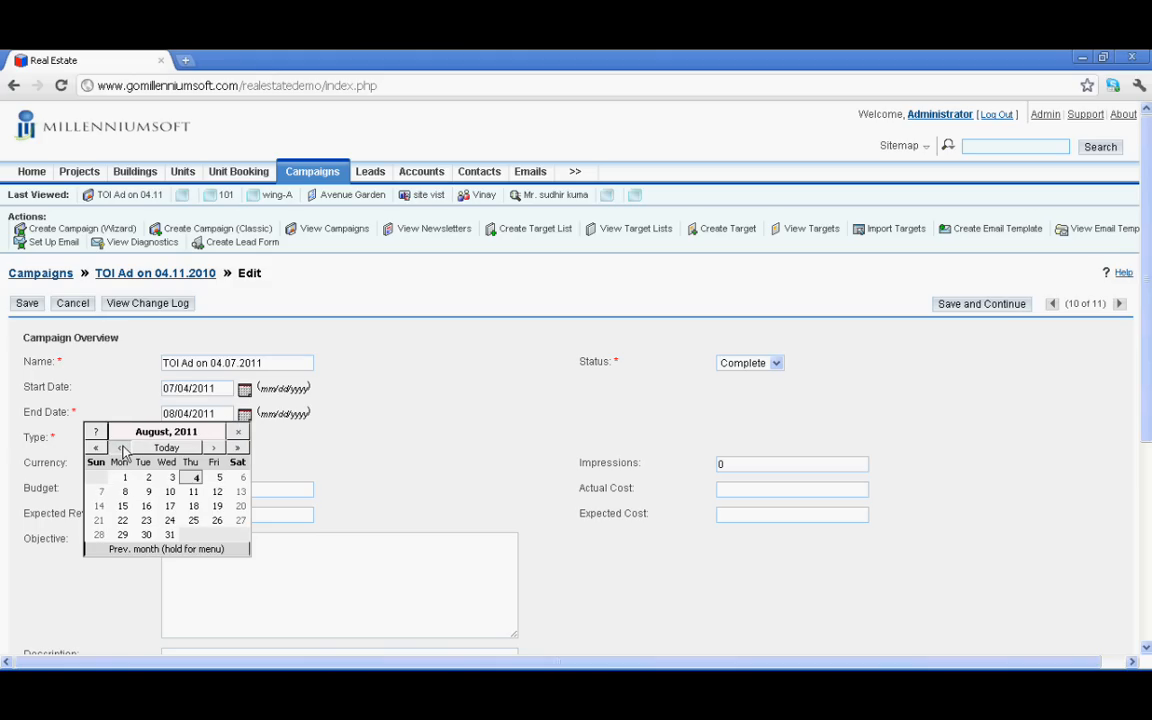
click(122, 448)
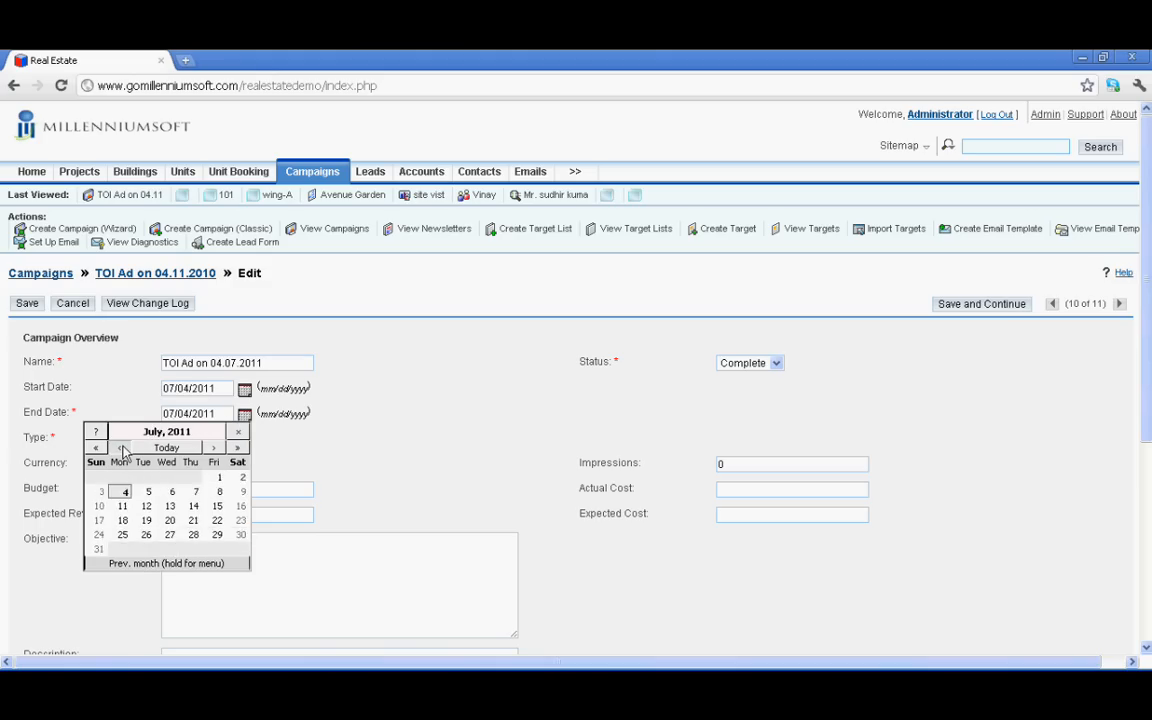
click(145, 492)
click(776, 365)
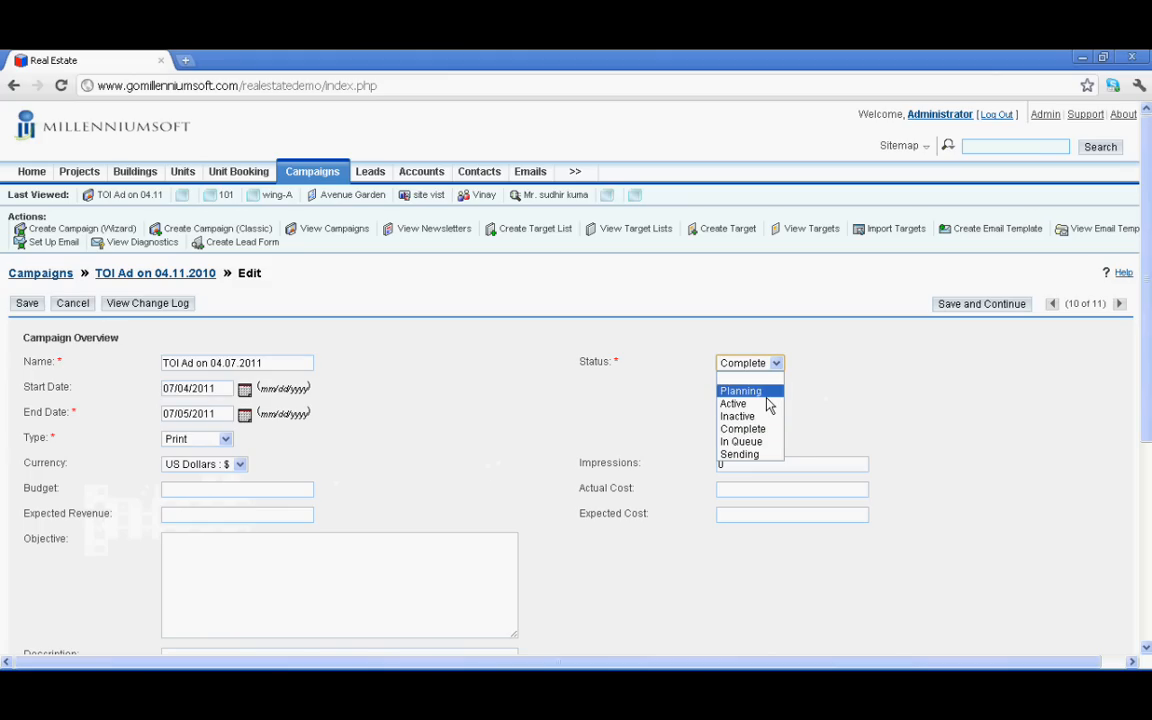
Set the campaign status to Planning, keeping type Print and currency US Dollars
click(766, 393)
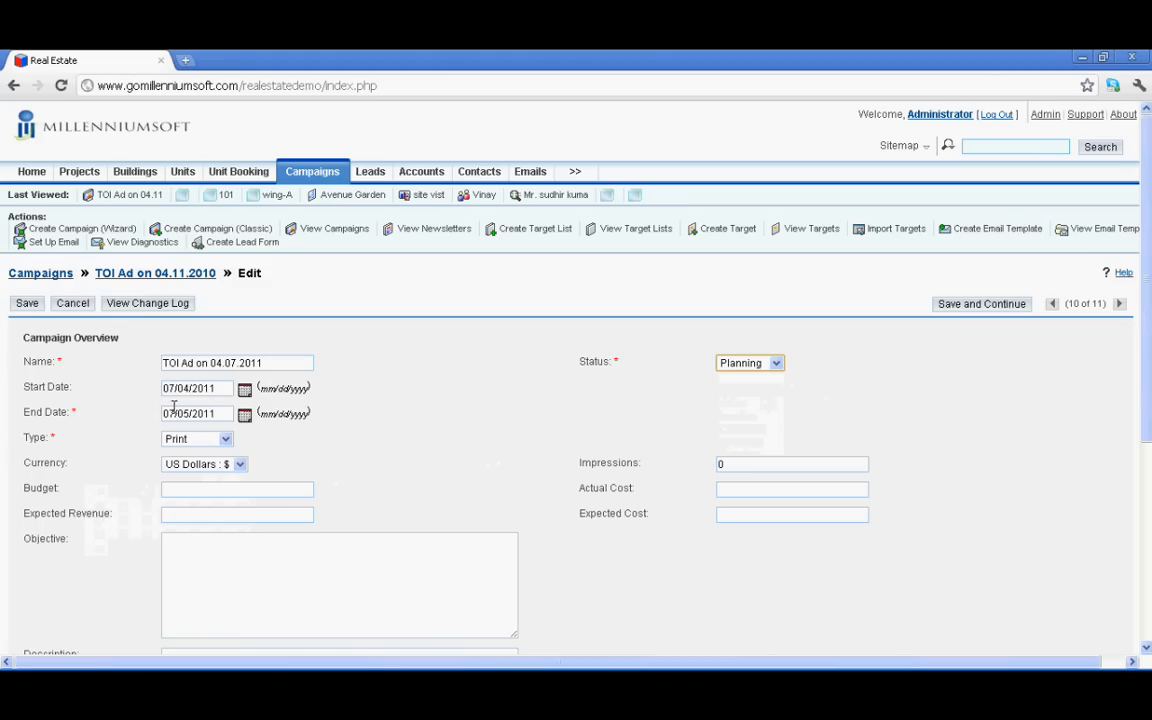
click(220, 443)
click(240, 466)
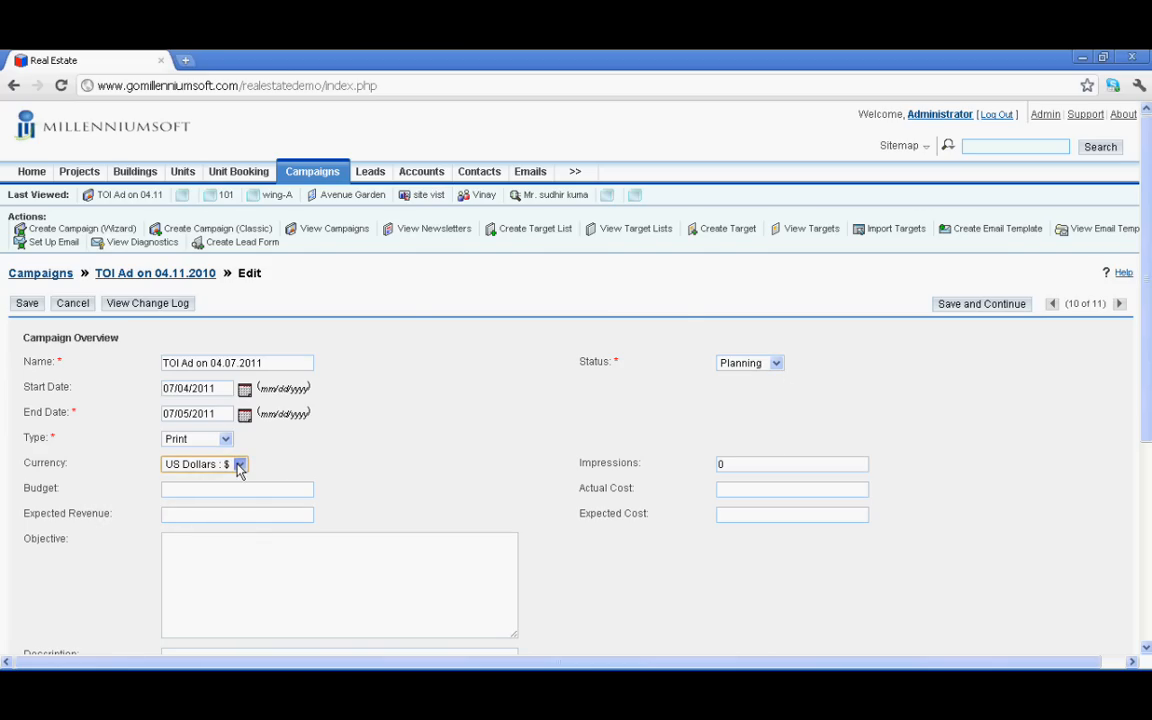
Enter budget 1000, actual cost 980, expected revenue 10000, expected cost 1500, and objective '25-30 lac budget people'
click(188, 486)
text(1000)
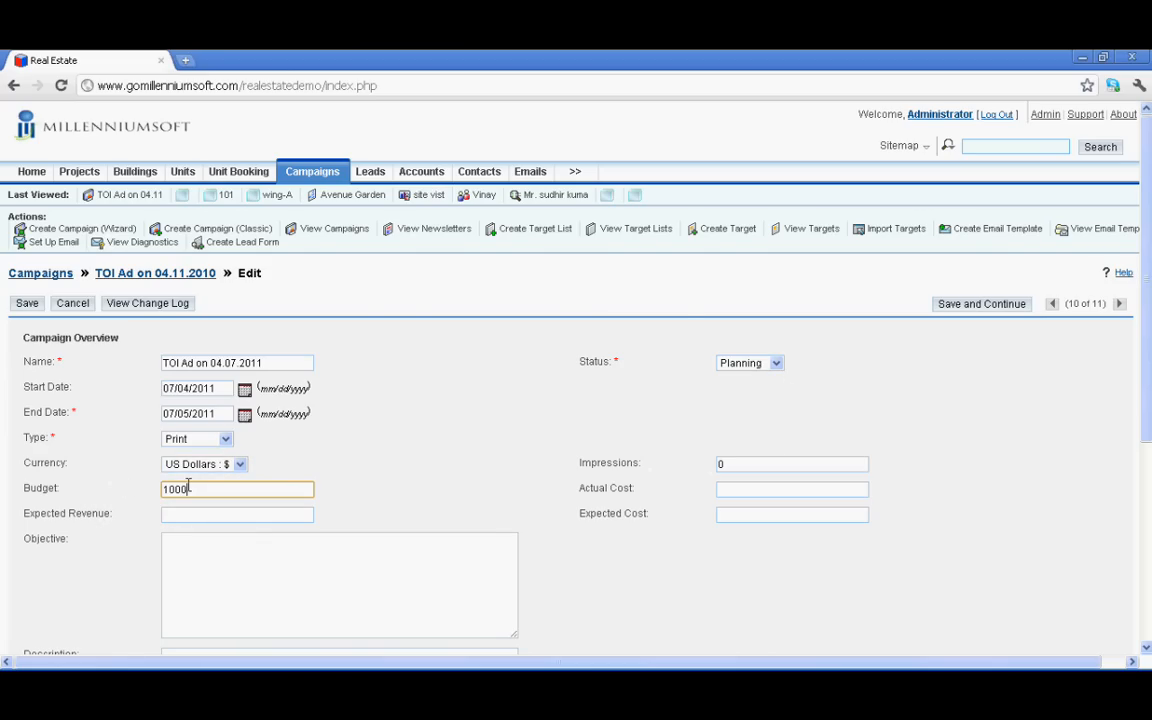
key(Tab)
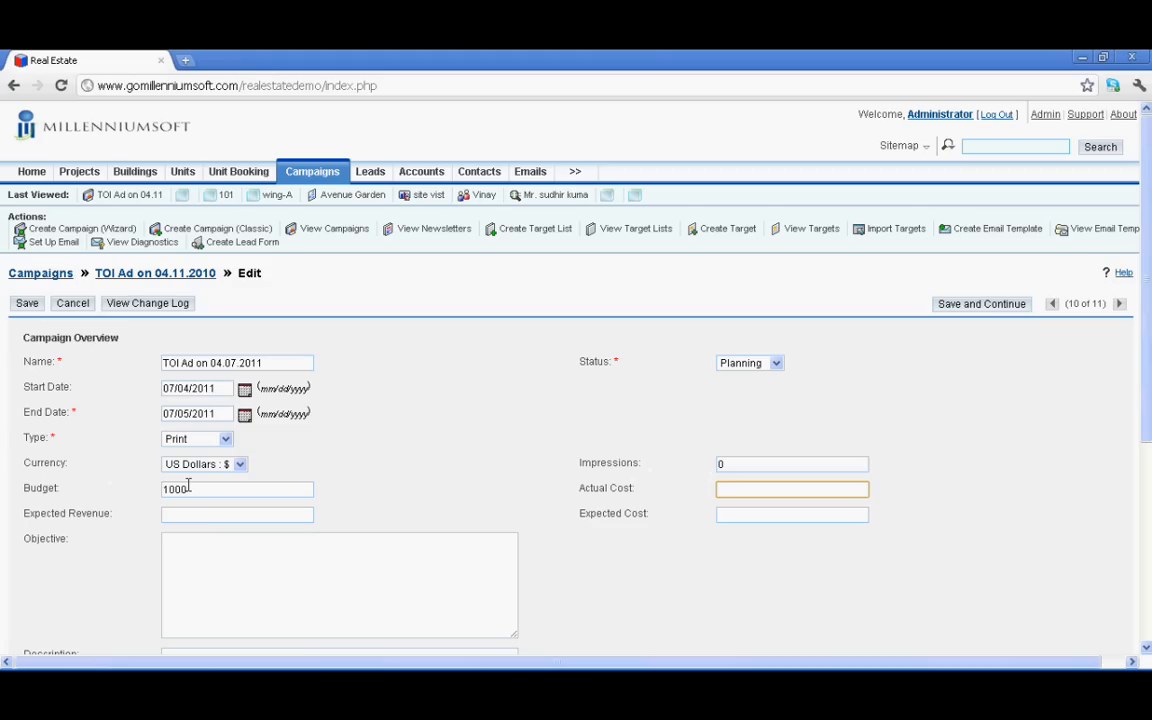
text(980)
key(Tab)
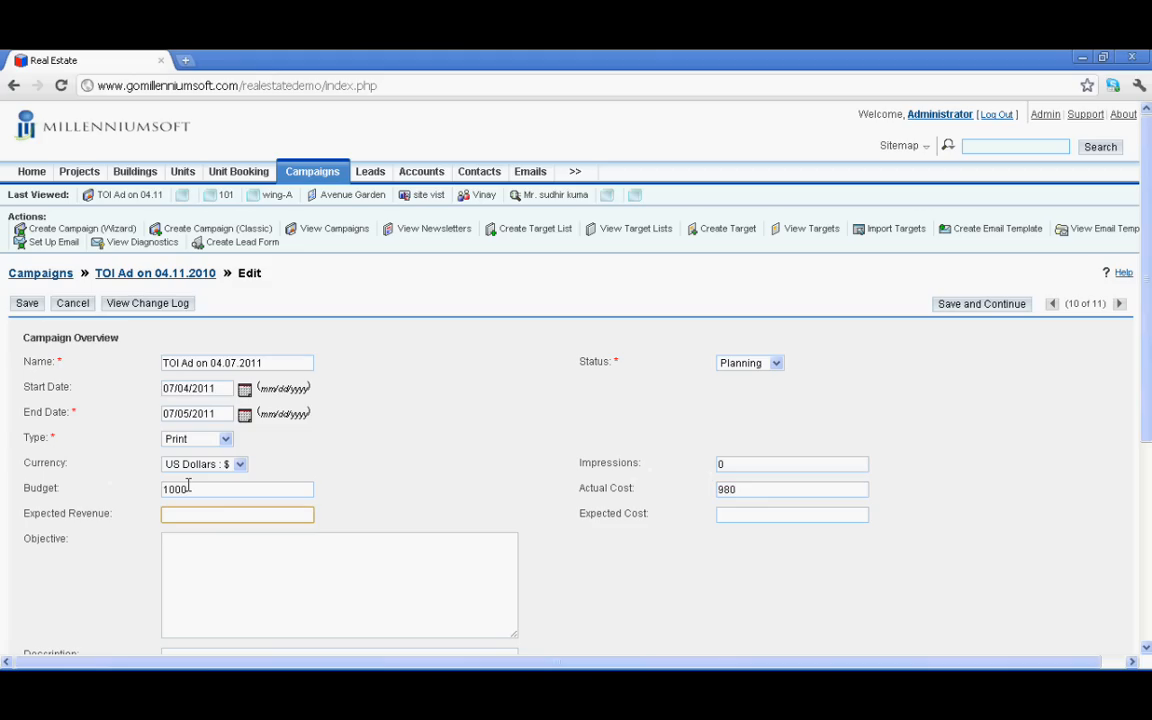
text(10000)
key(Tab)
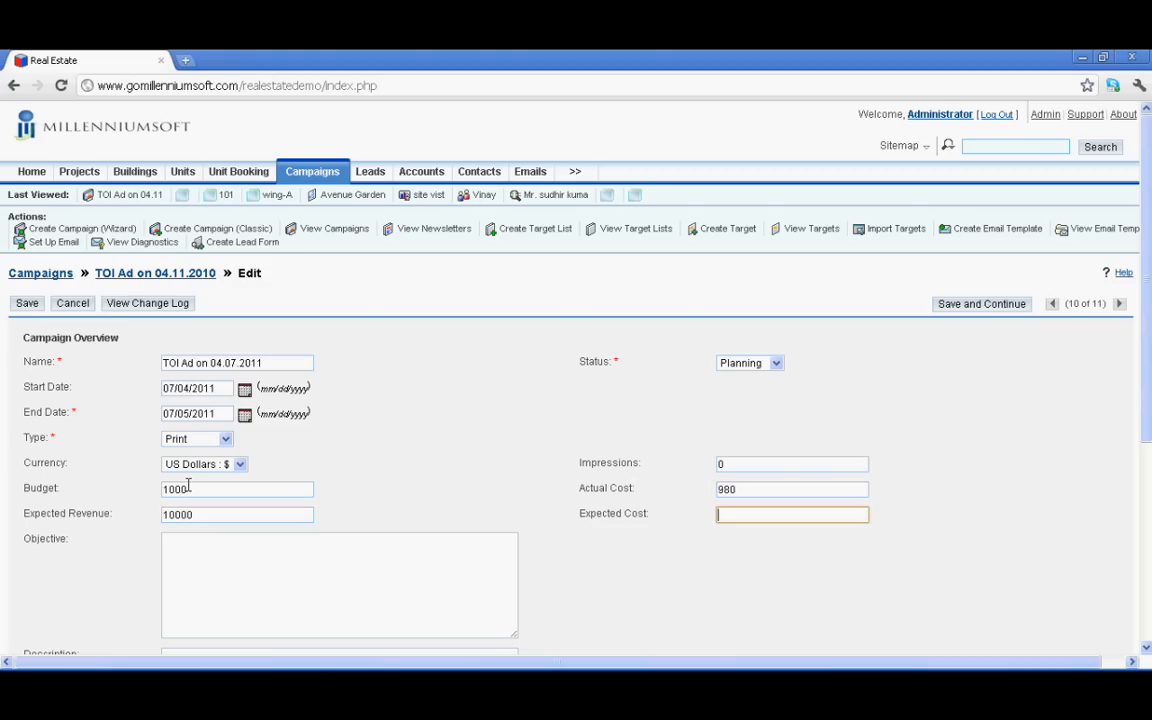
text(1500)
key(Tab)
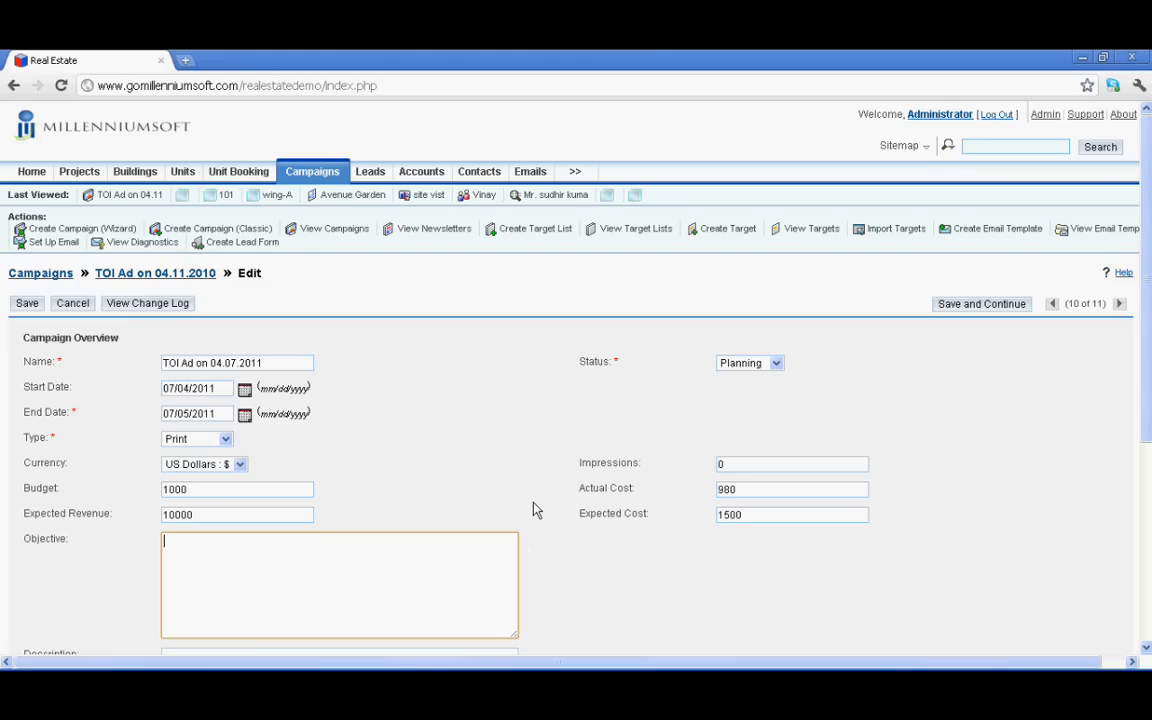
text(25-30 lac budget pe)
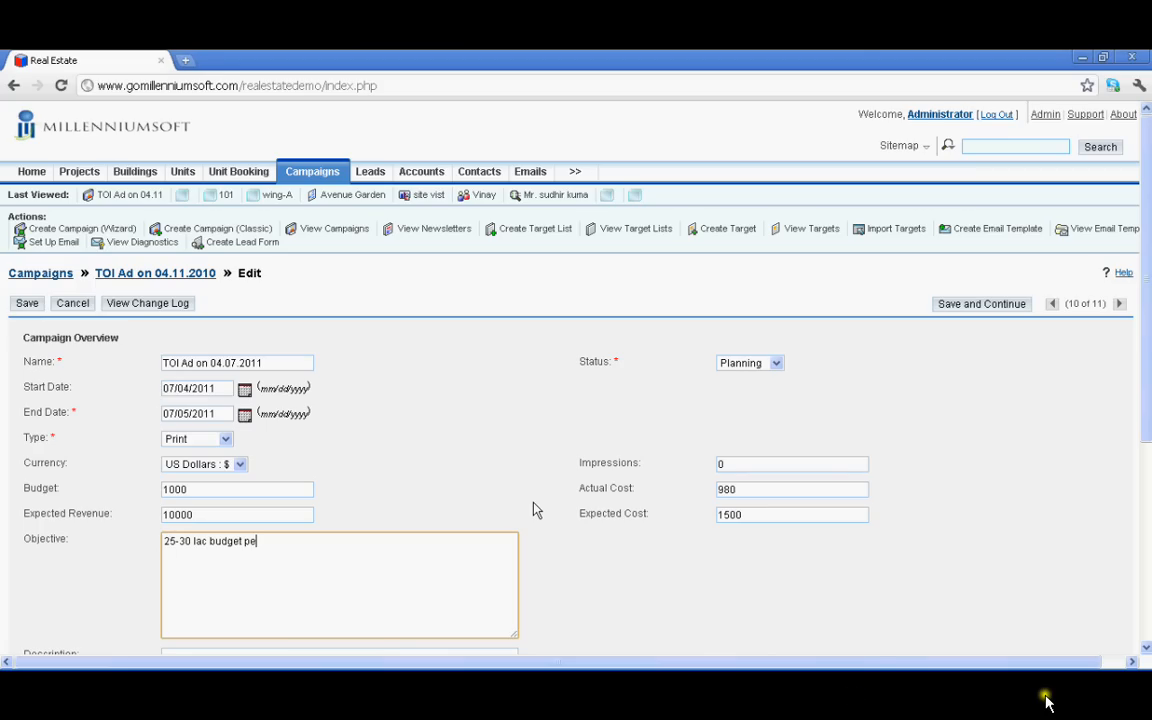
text(ople)
Enter 'banglore times' as the campaign description
scroll(201, 392, down, 3)
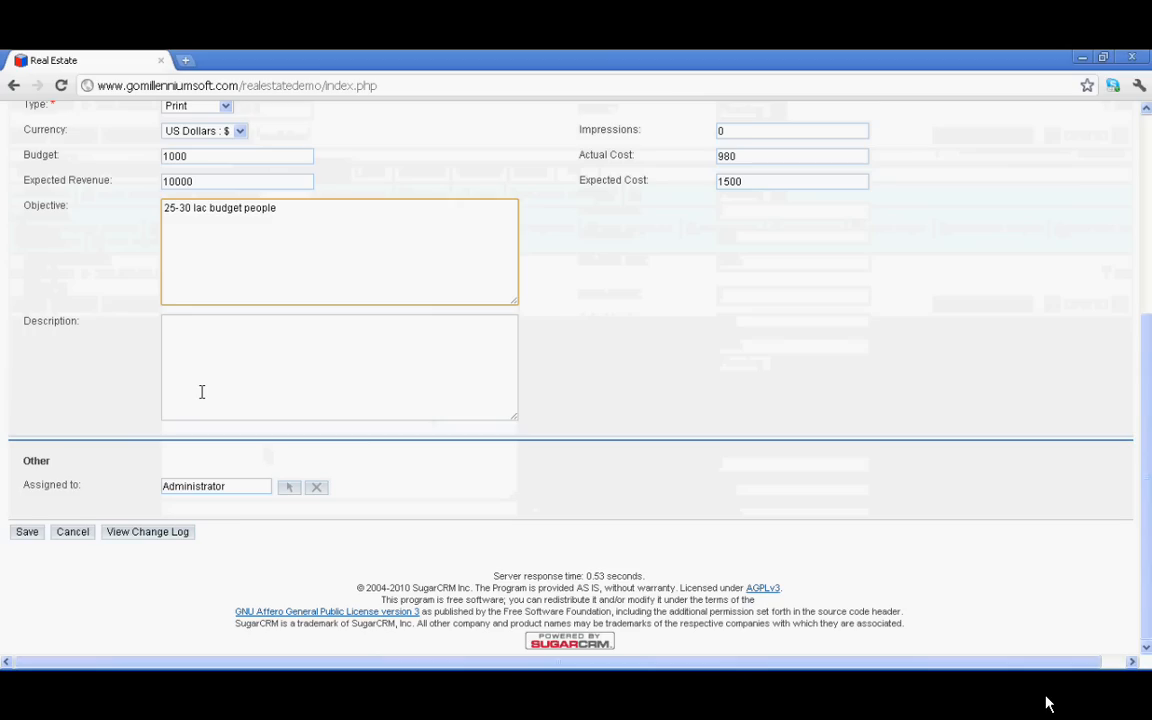
click(407, 395)
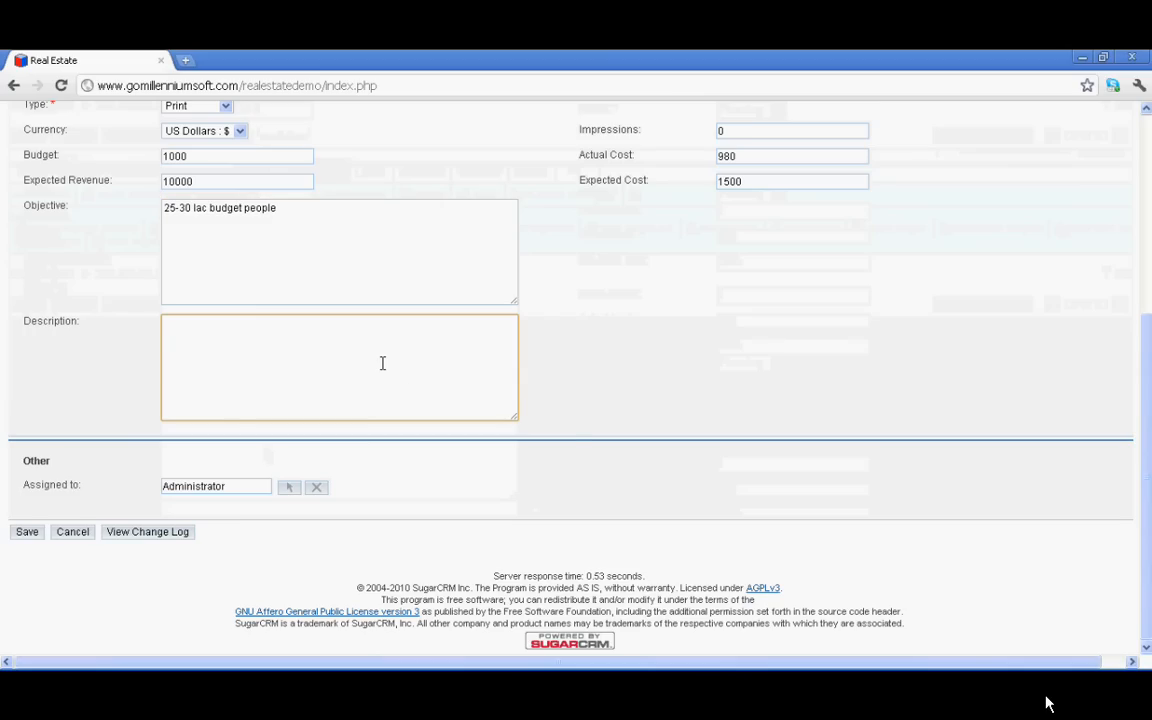
text(monda)
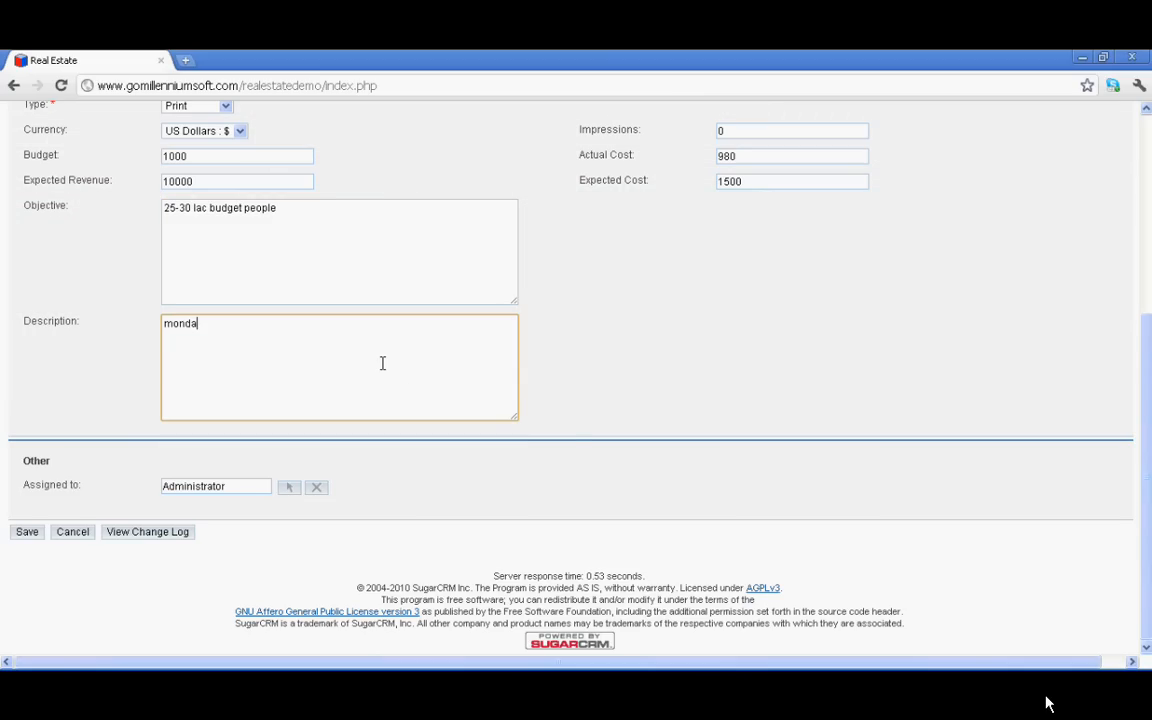
key(BackSpace)
key(BackSpace)
key(BackSpace)
key(BackSpace)
key(BackSpace)
text(banglore times)
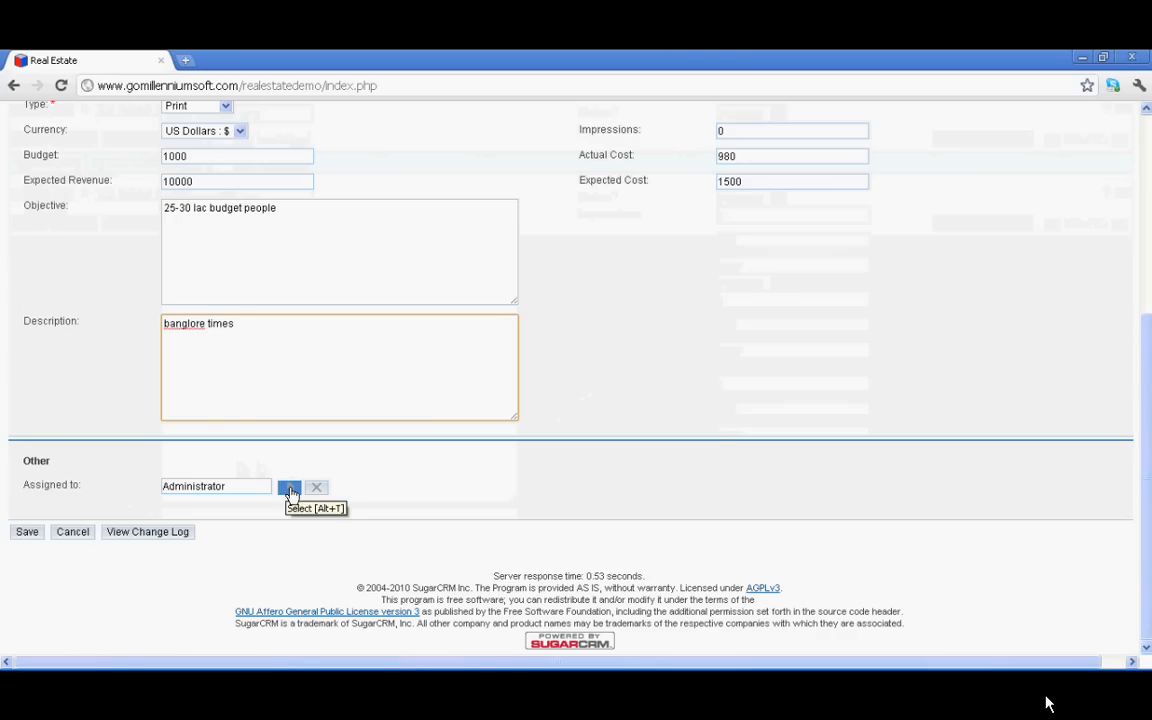
Reassign the campaign to the user suggested for 'V' and return to its details
double_click(164, 487)
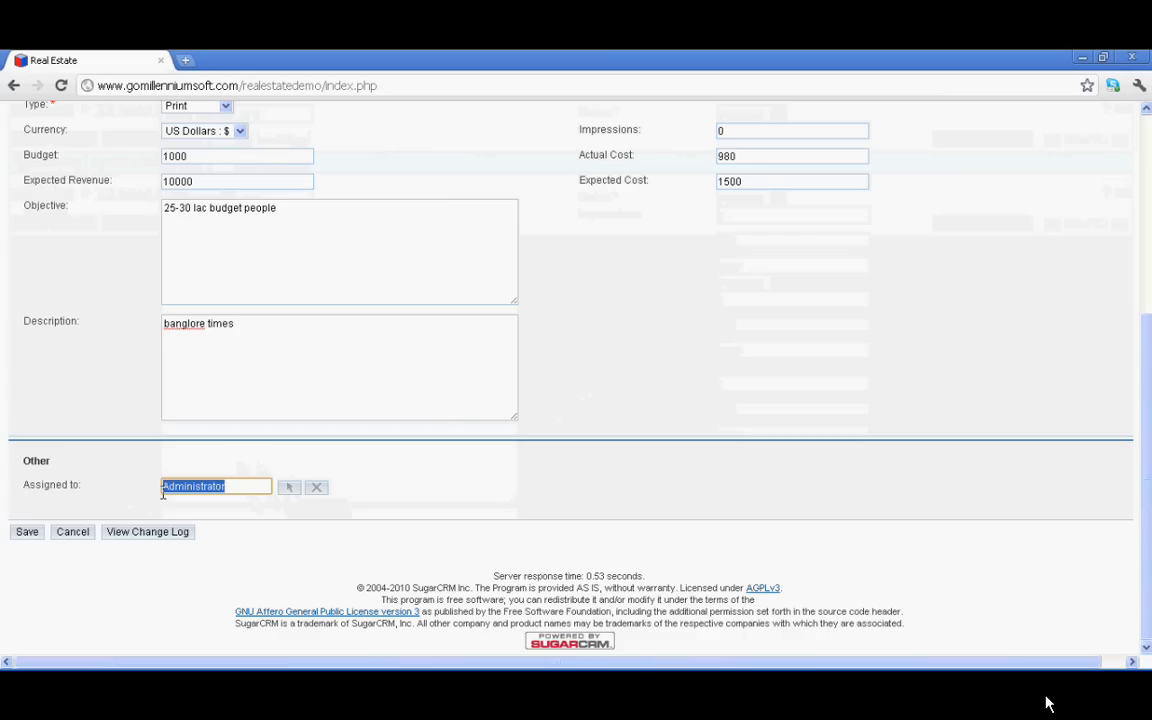
key(BackSpace)
text(R)
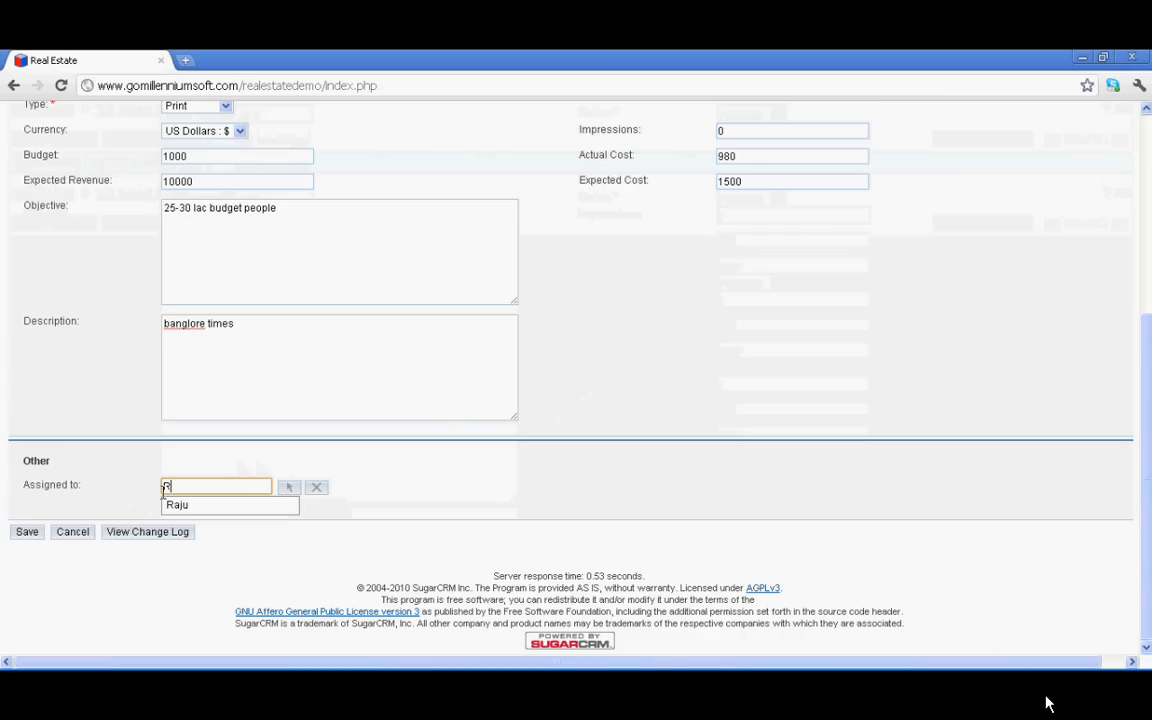
key(BackSpace)
text(V)
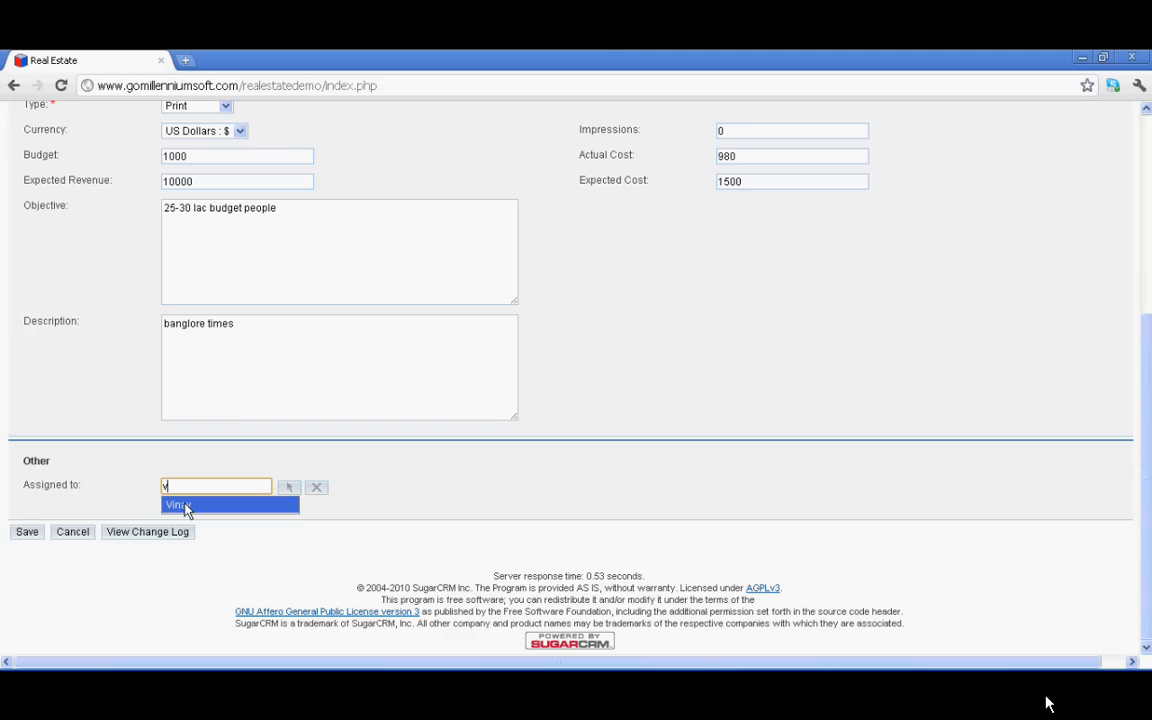
click(185, 506)
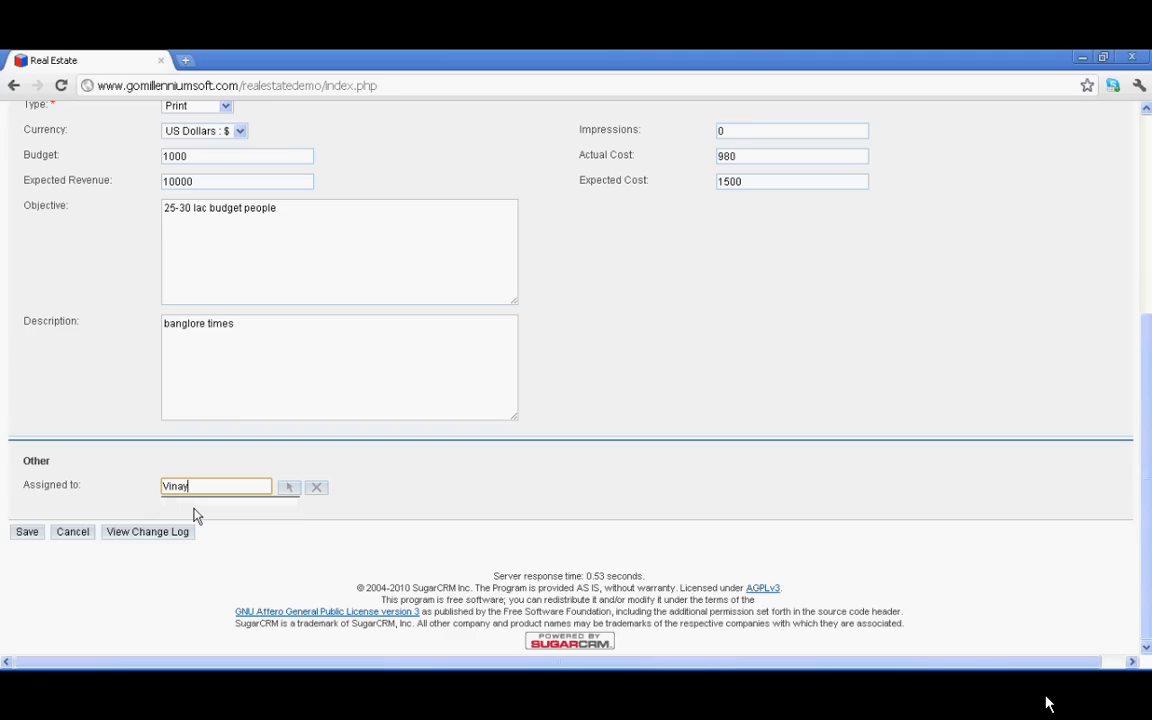
click(68, 535)
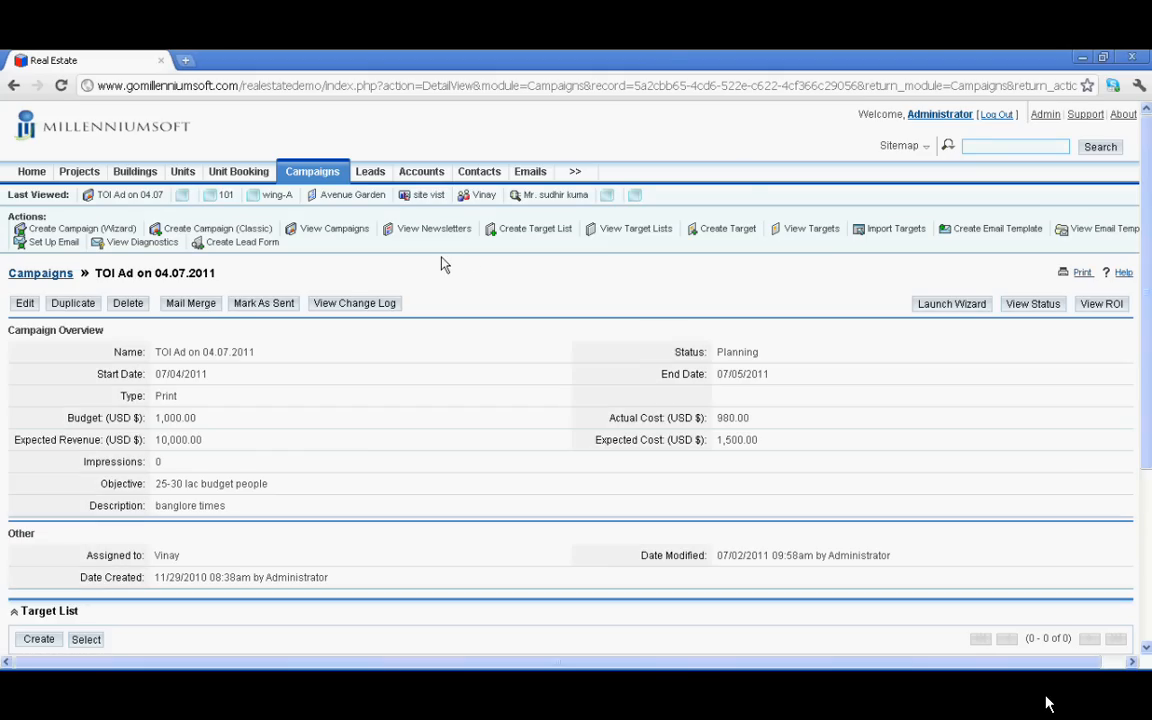
Create a new campaign target list named 'middle class families' with type Seed
scroll(319, 385, down, 5)
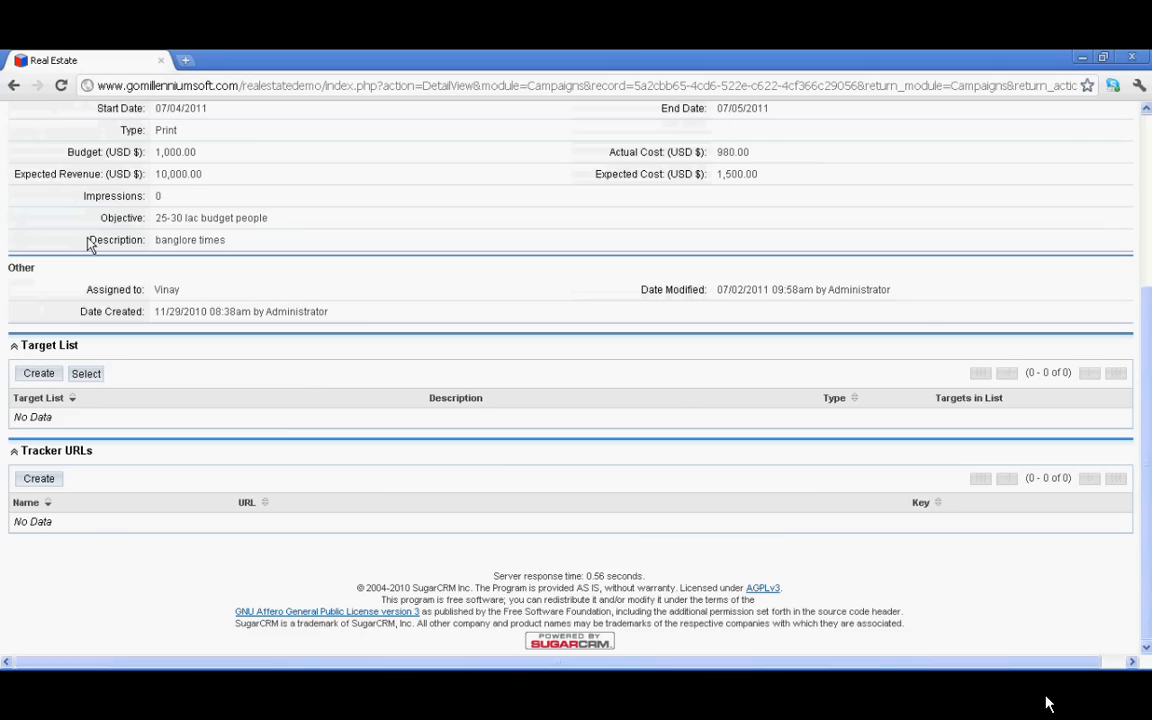
click(38, 374)
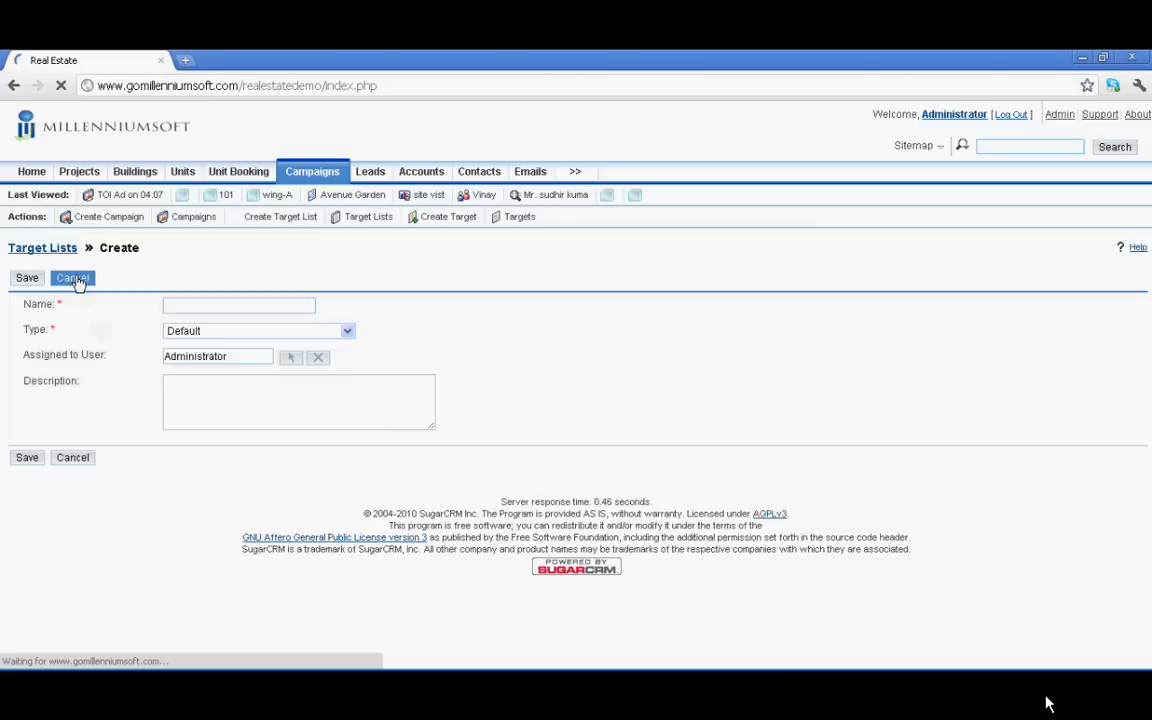
click(257, 305)
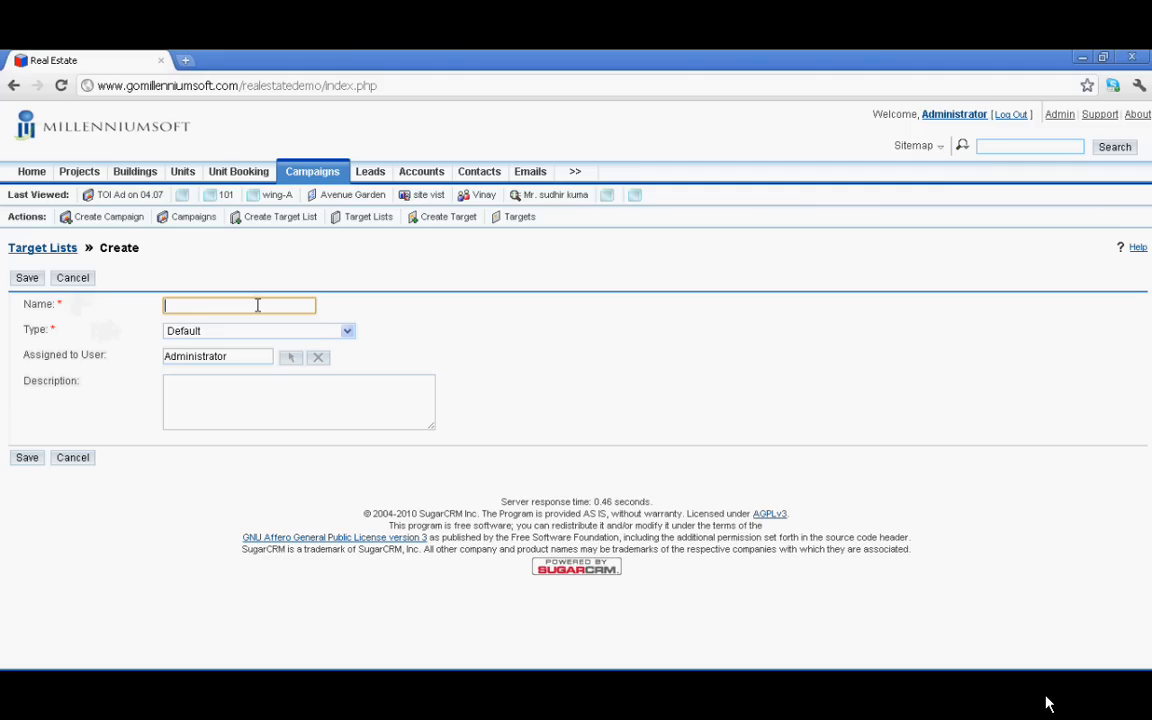
text(middl)
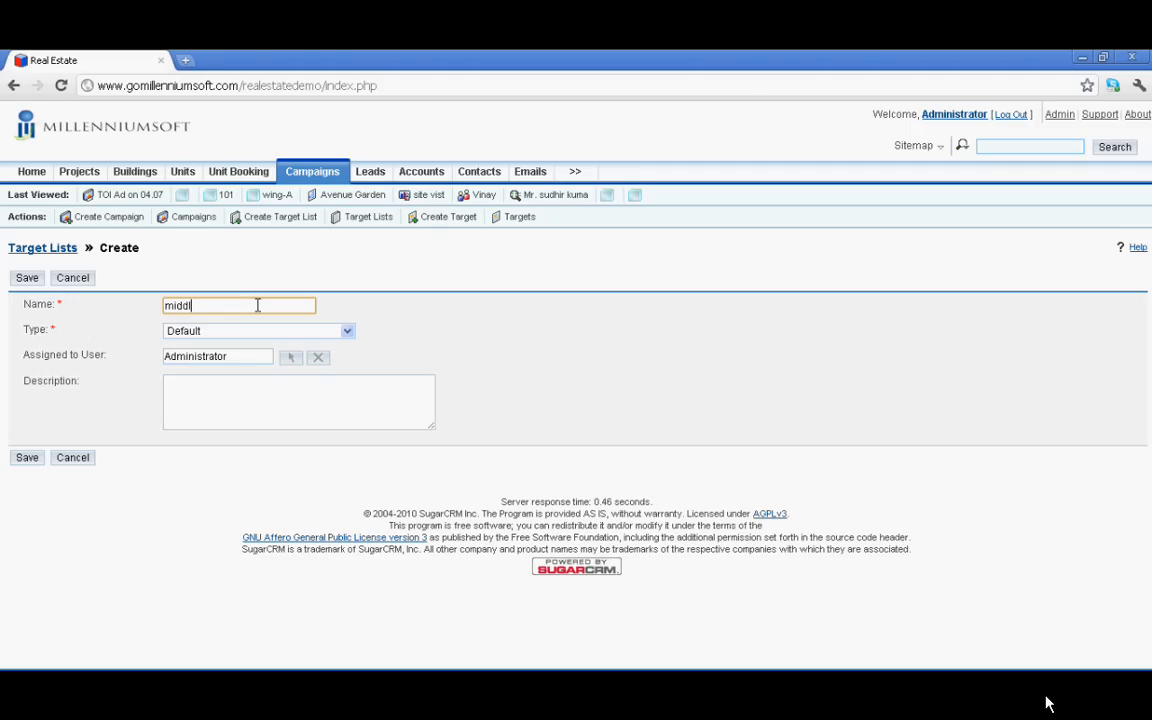
text(e class tamilies)
click(287, 331)
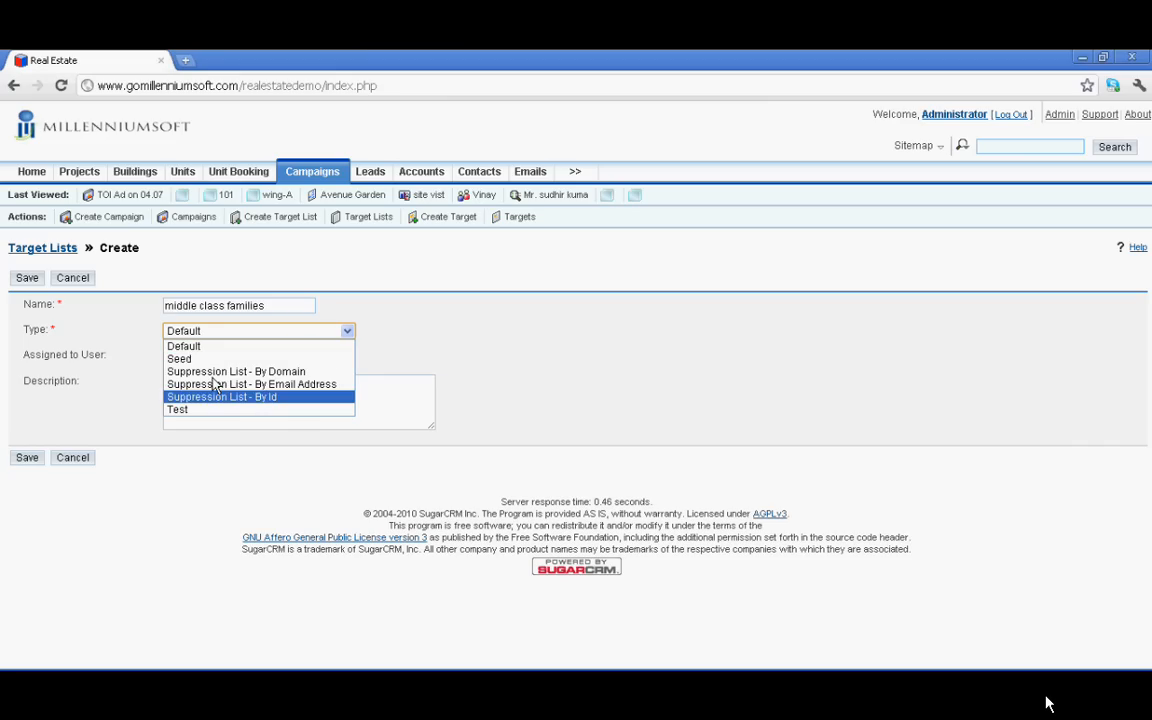
click(269, 360)
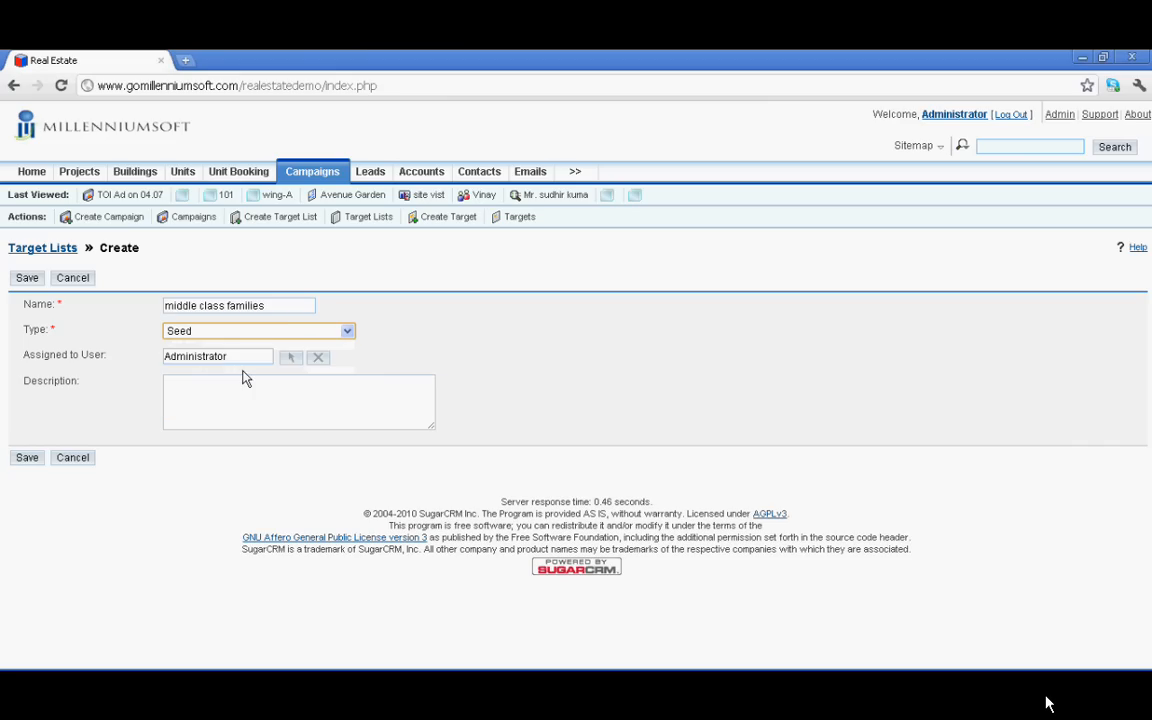
Assign the target list to another user, describe it as 'xyz', and save
drag(268, 360, 157, 358)
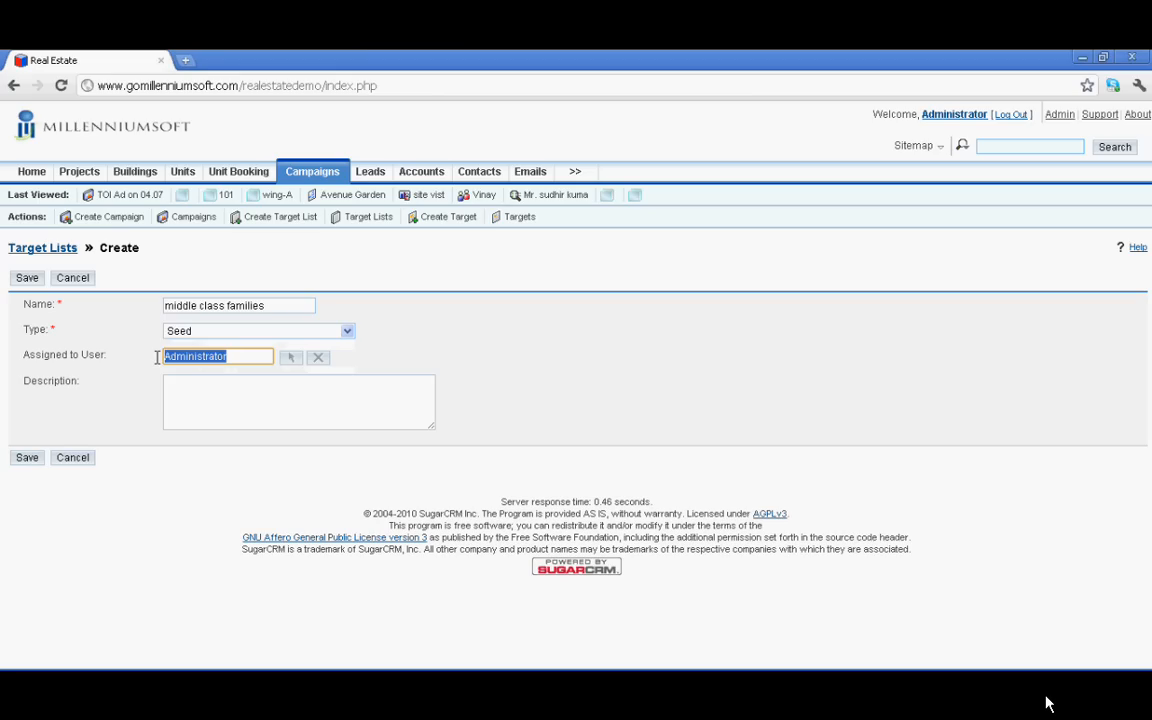
text(vinay)
click(194, 388)
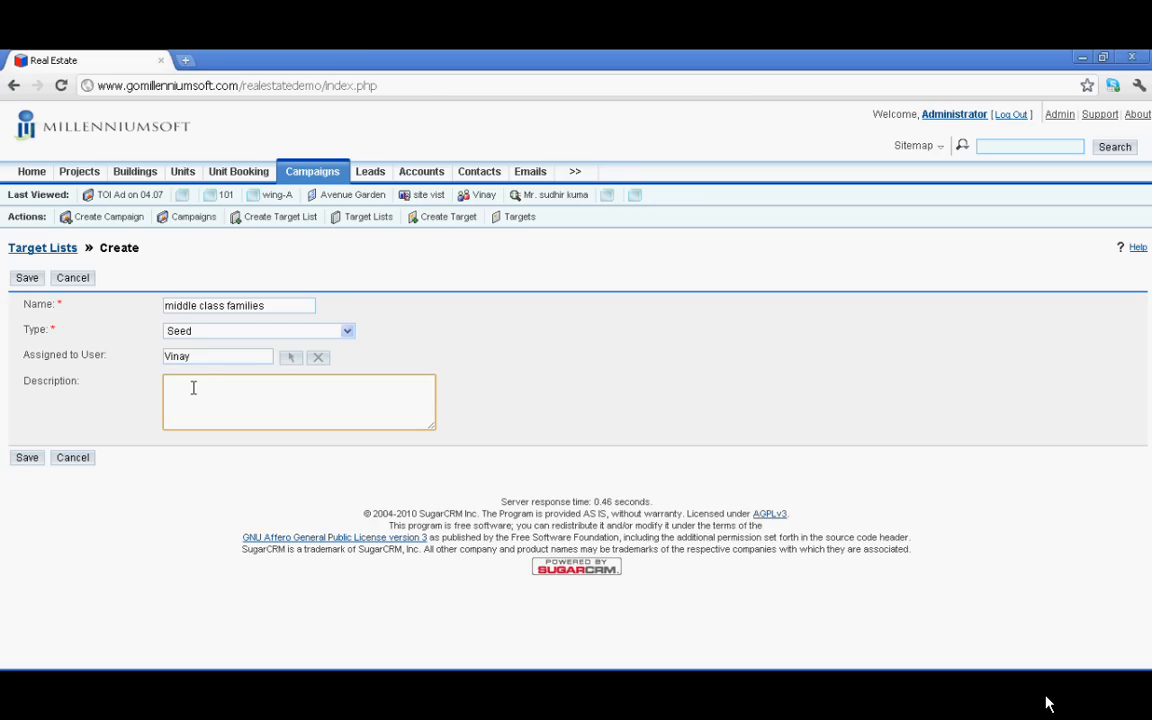
text(xyz)
click(28, 460)
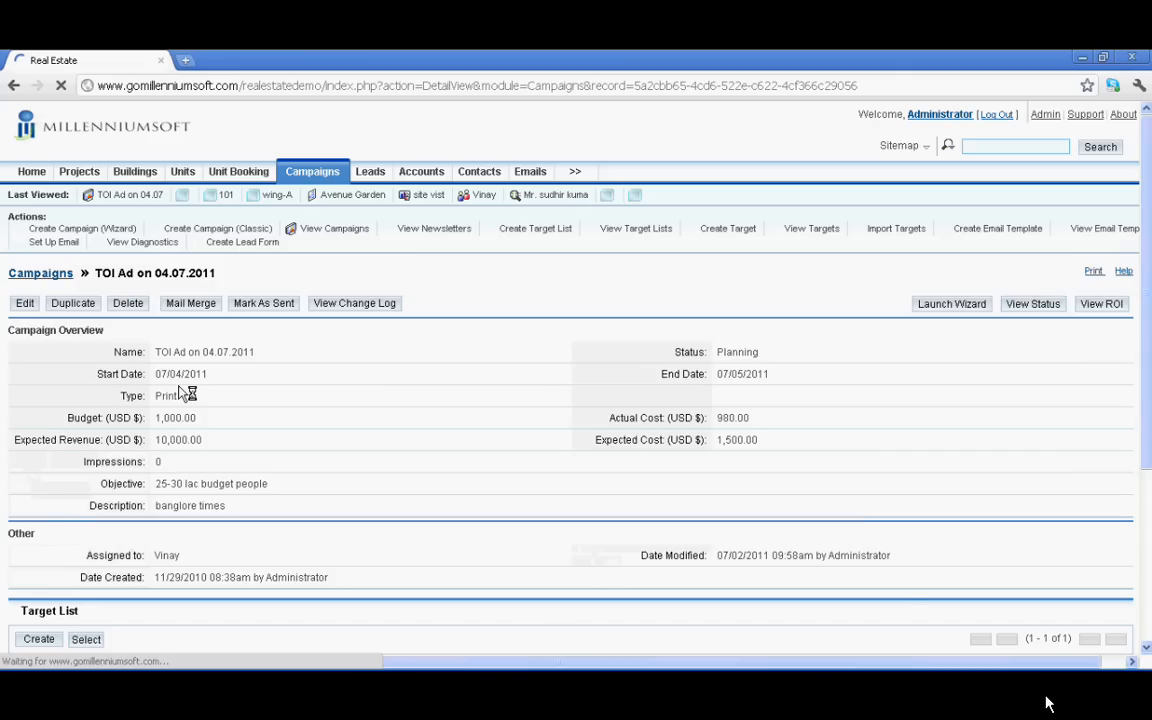
Log back in with the username and password after the session expired
scroll(185, 395, down, 3)
scroll(183, 391, down, 2)
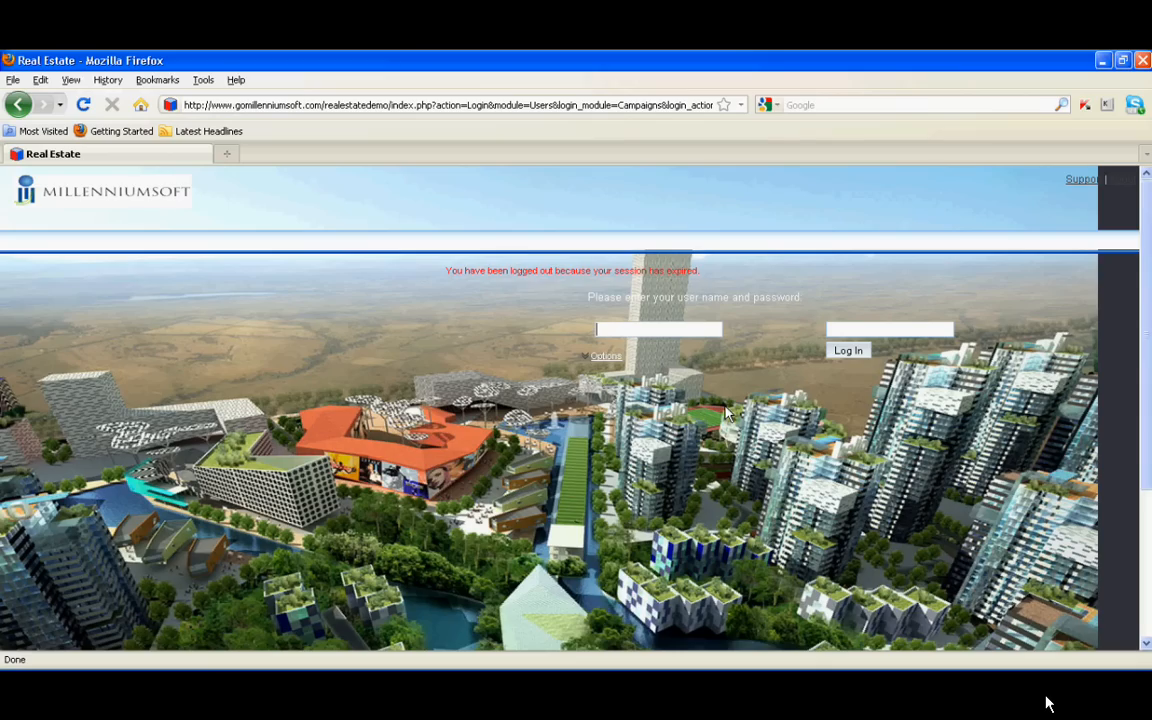
click(604, 328)
text(vi)
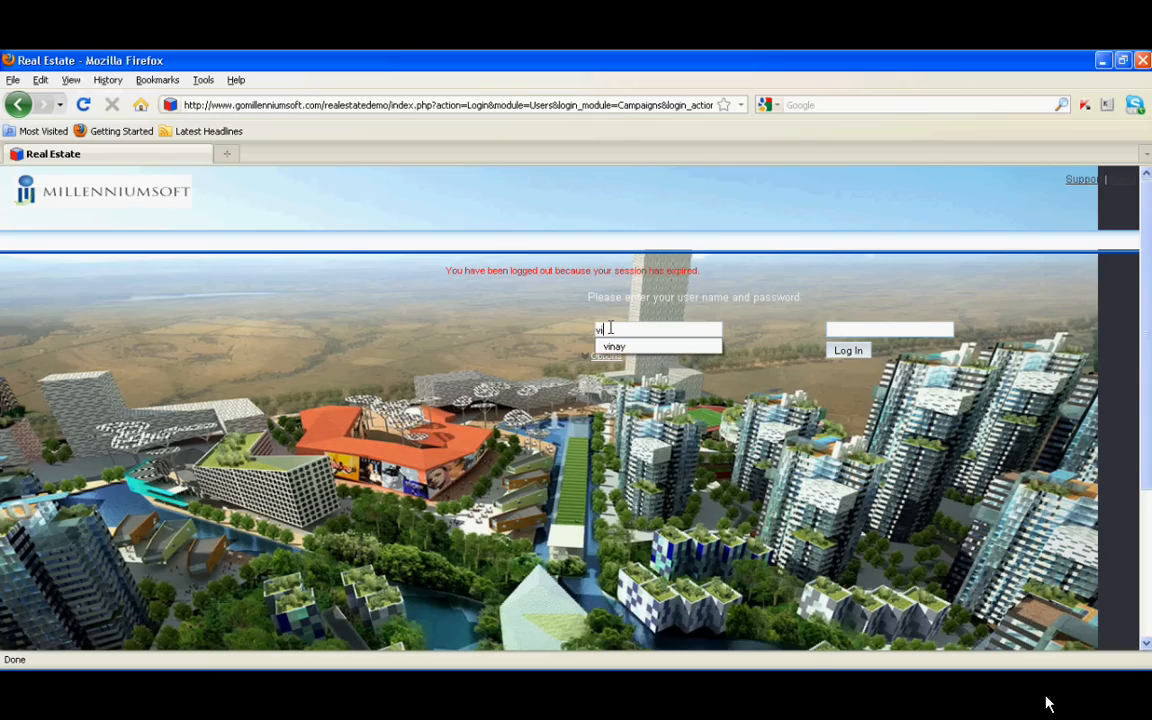
text(nay)
key(Tab)
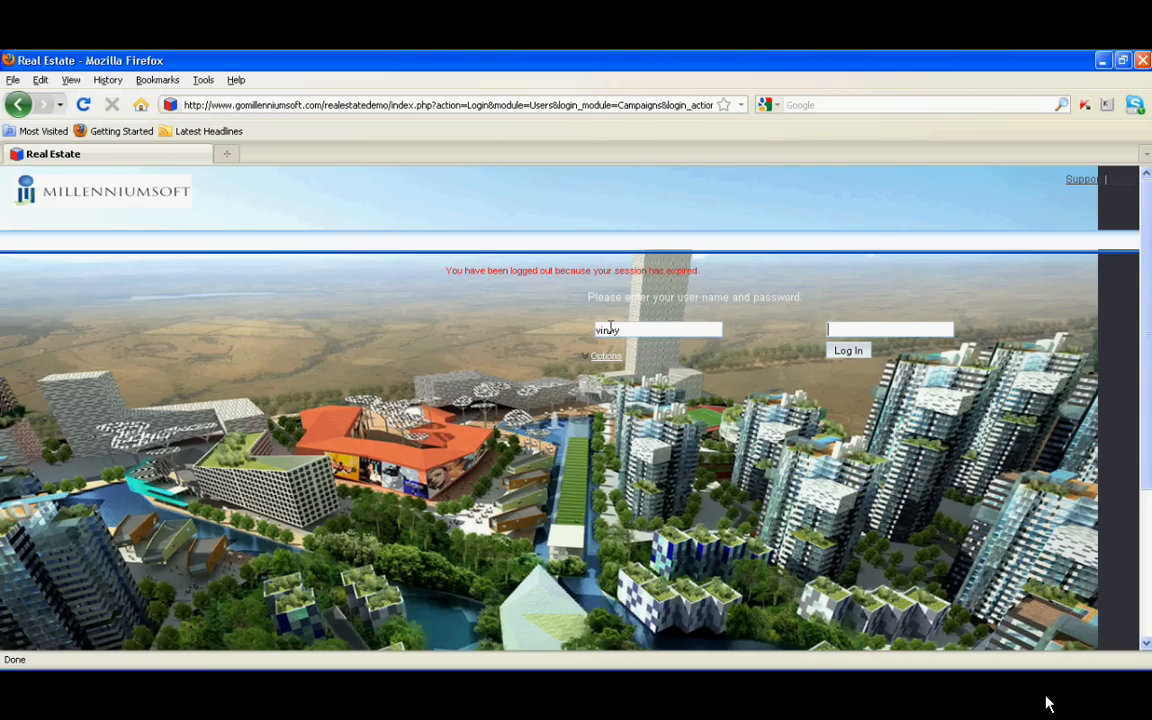
text(*****)
click(866, 352)
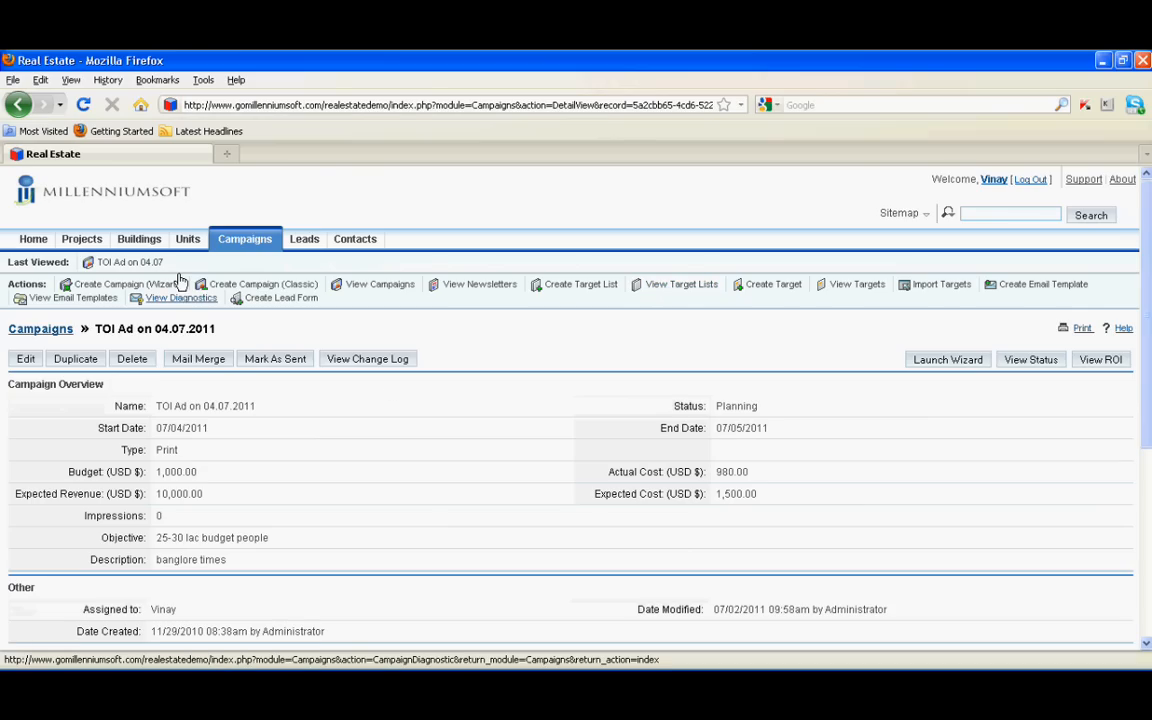
Review the TOI Ad campaign details down to its Target List subpanel
scroll(175, 300, down, 5)
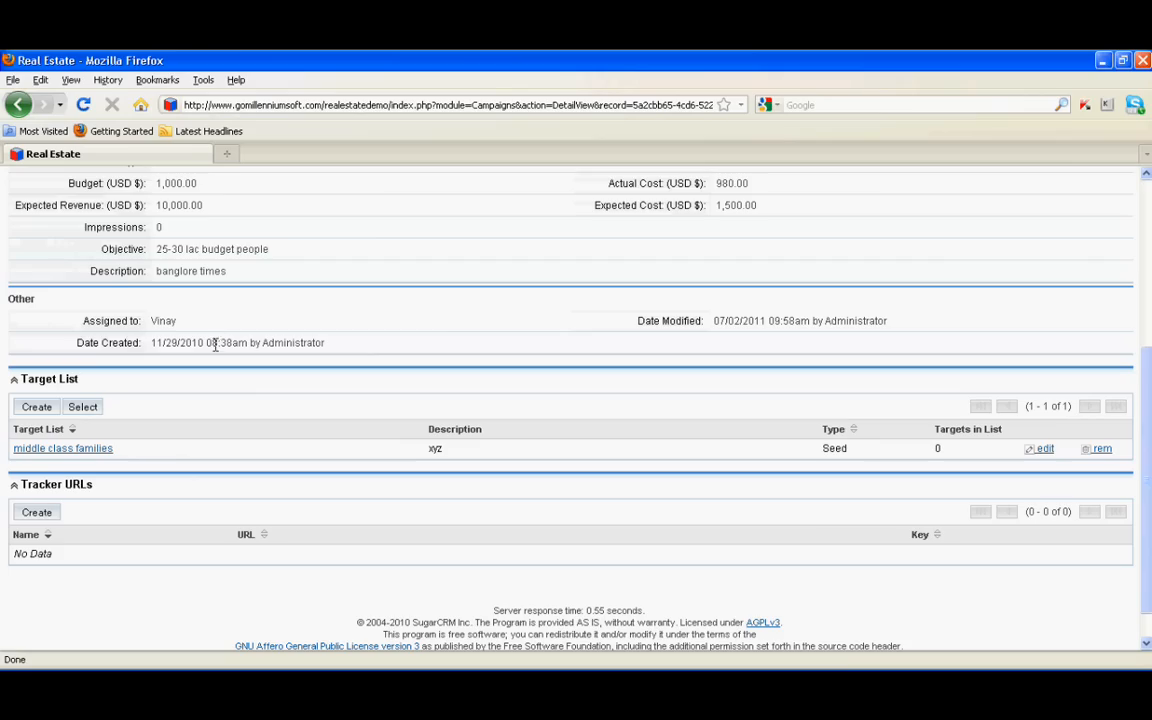
triple_click(165, 348)
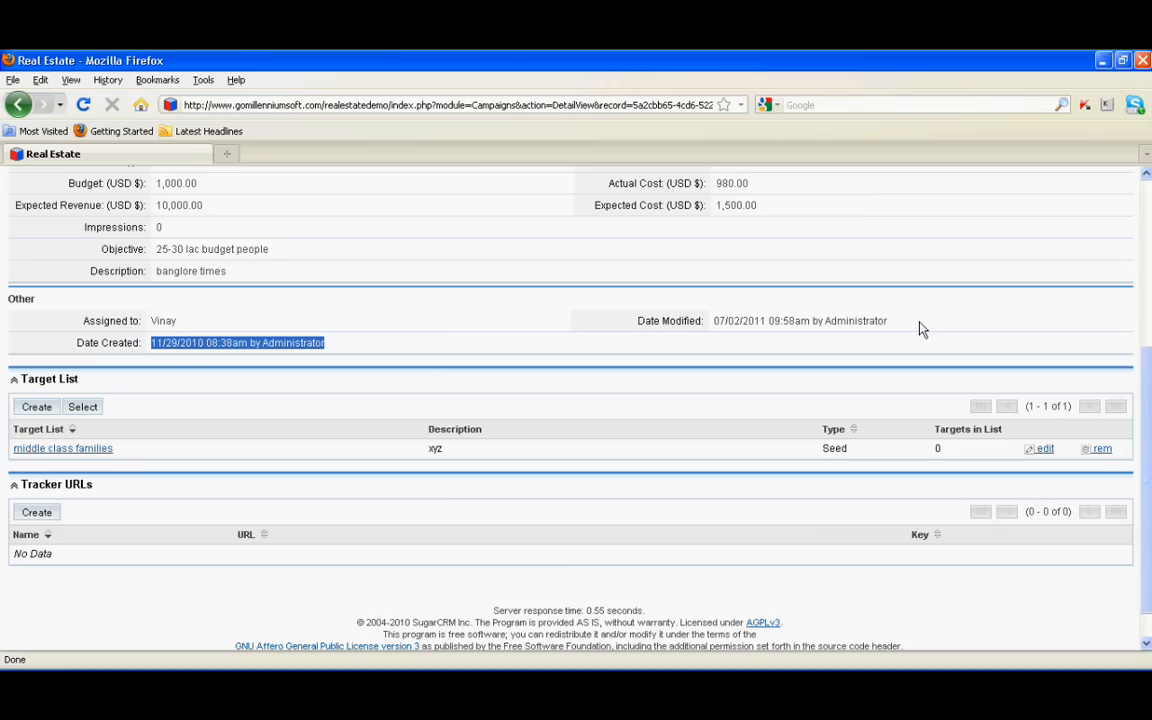
scroll(360, 386, down, 1)
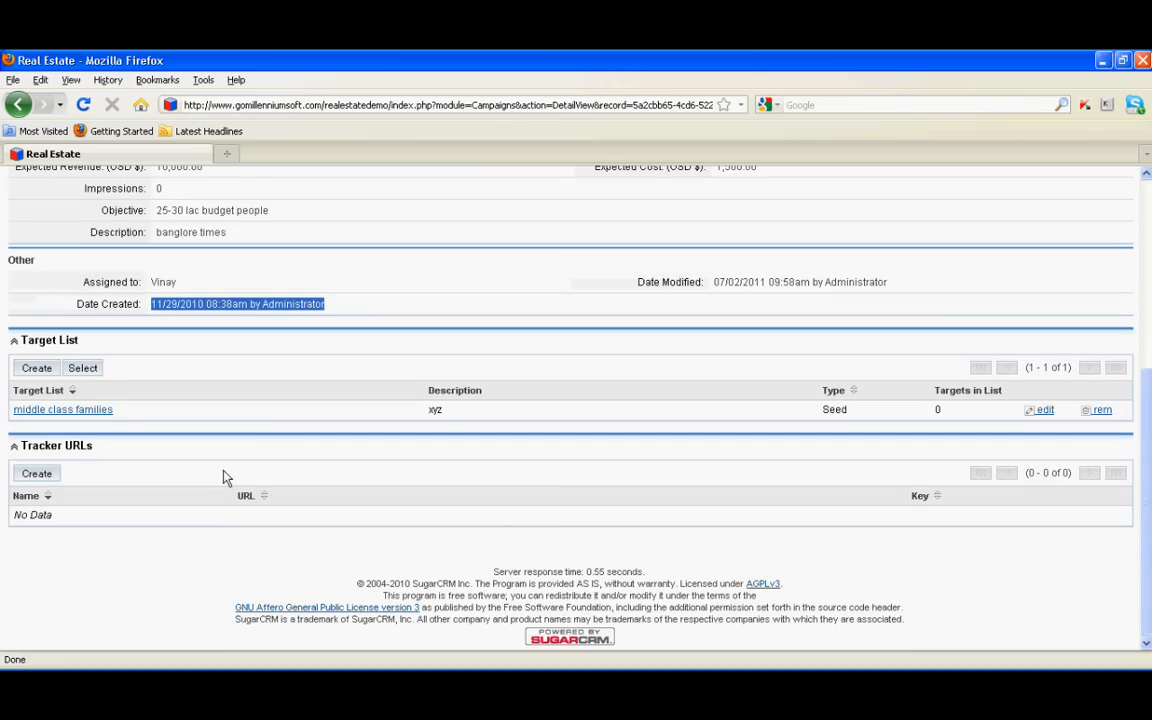
scroll(222, 477, up, 5)
click(33, 239)
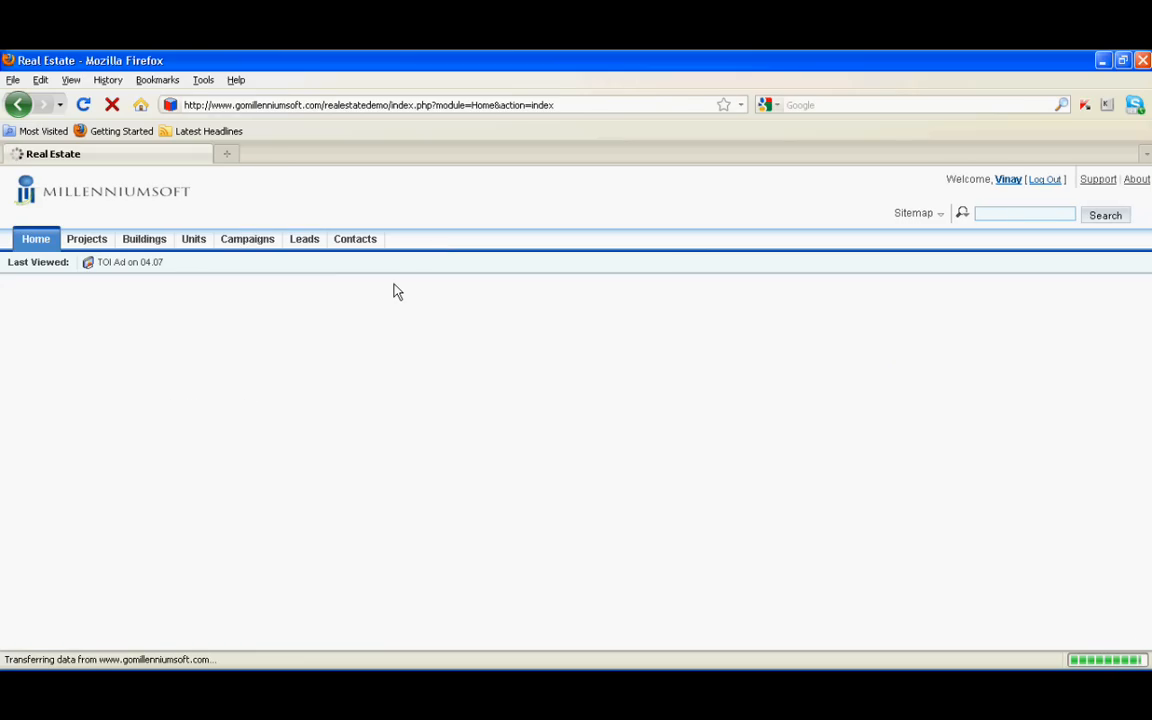
Find the My Leads dashlet on Home and open the first lead
scroll(381, 314, down, 8)
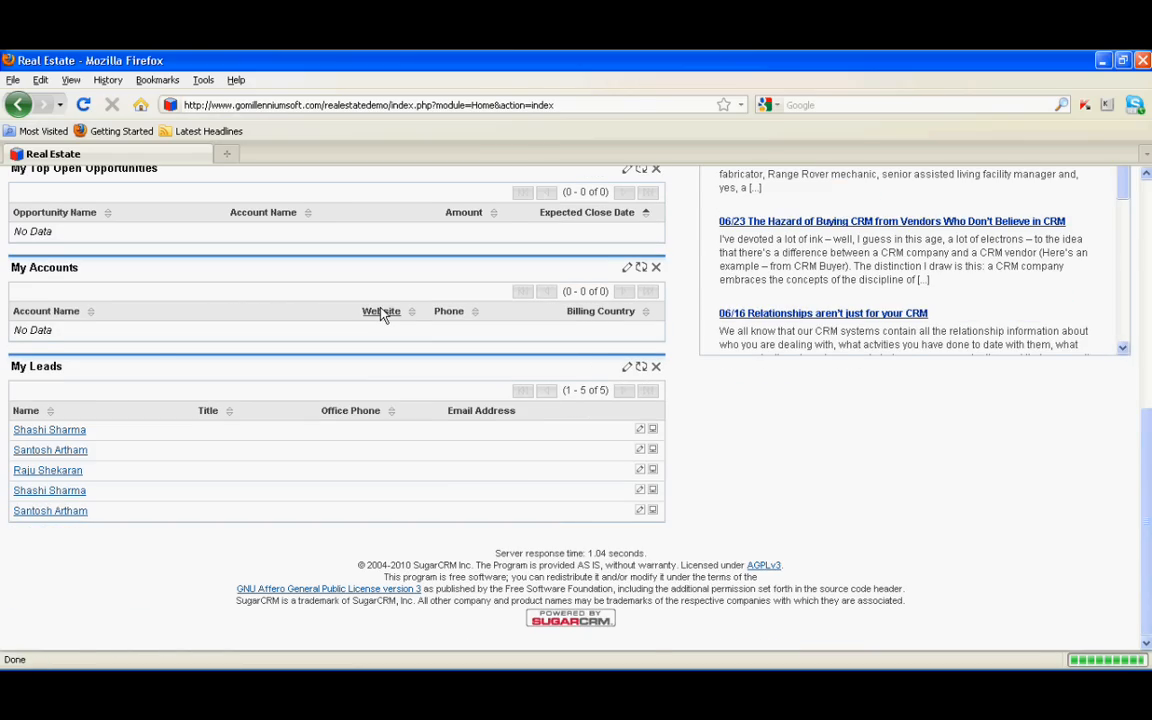
scroll(100, 304, up, 3)
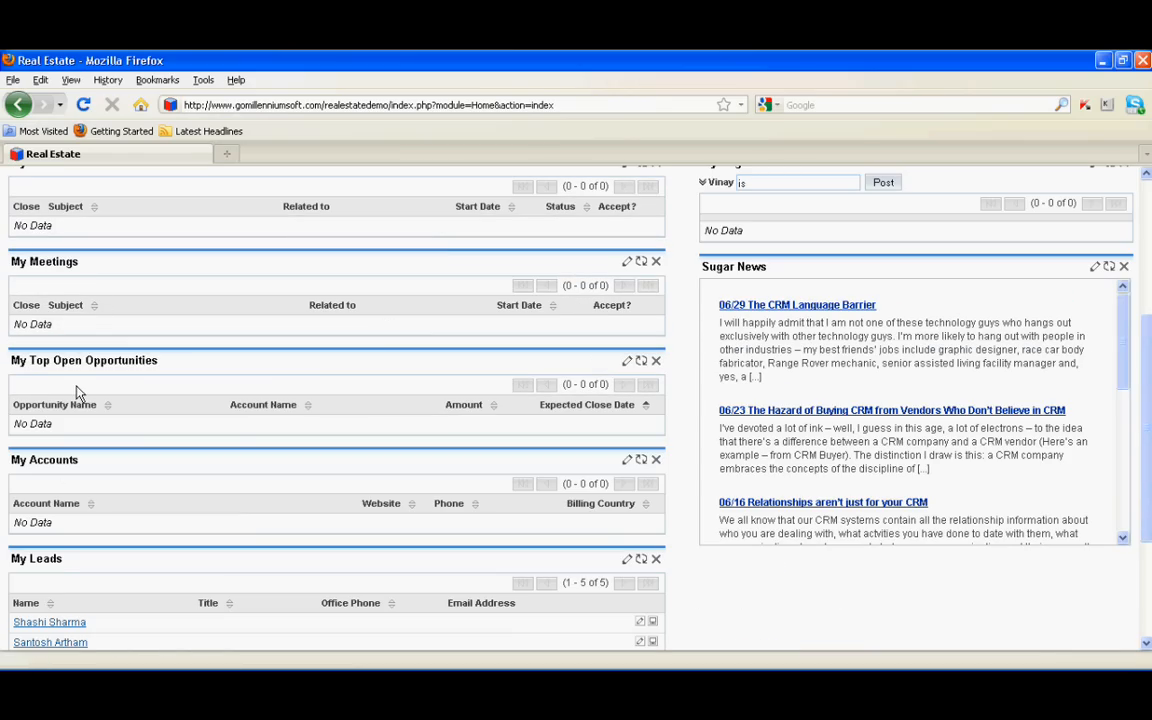
scroll(78, 392, up, 3)
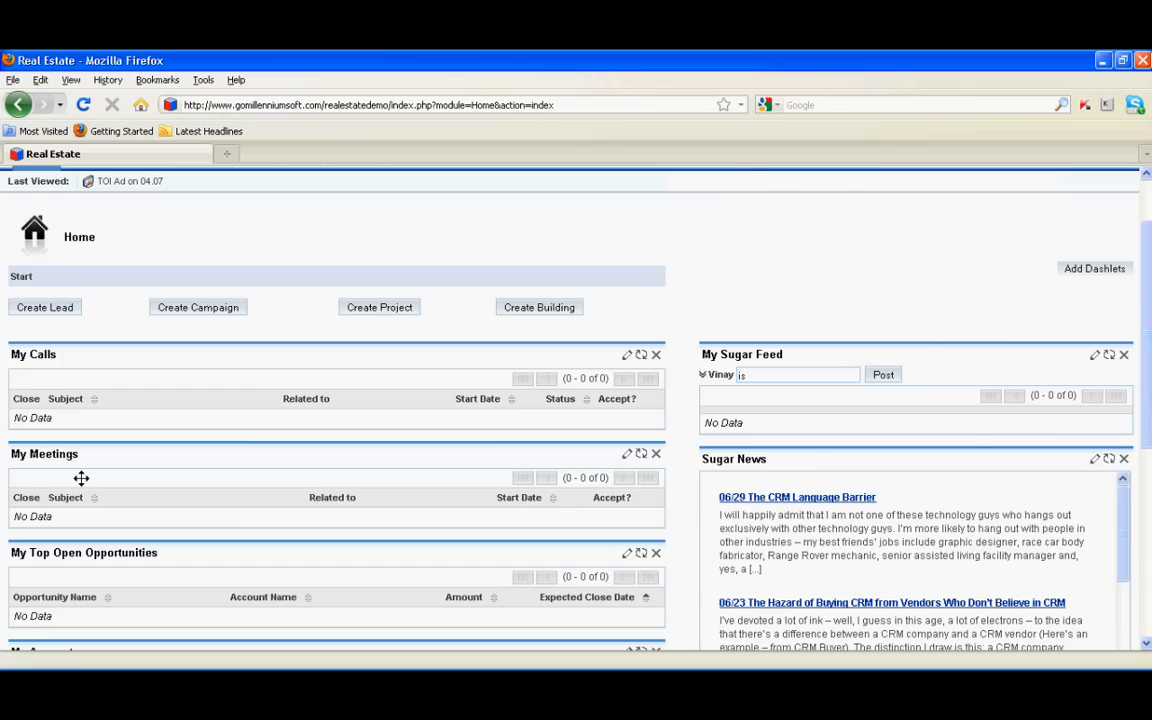
scroll(81, 478, down, 5)
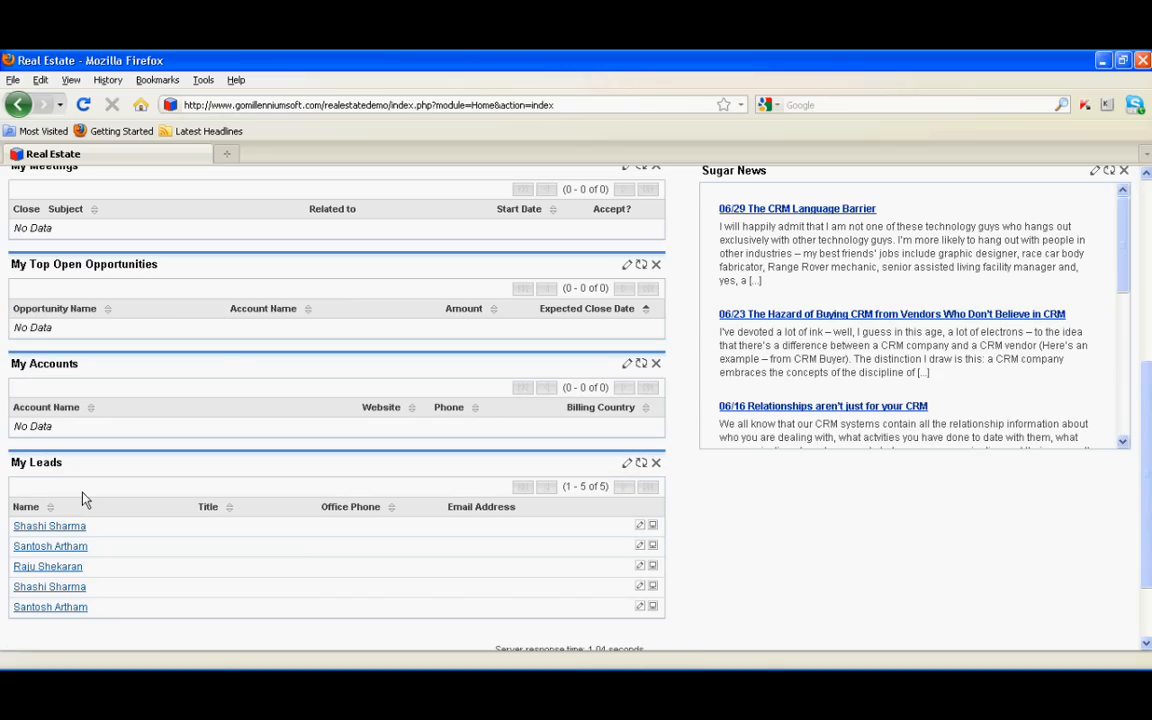
click(57, 530)
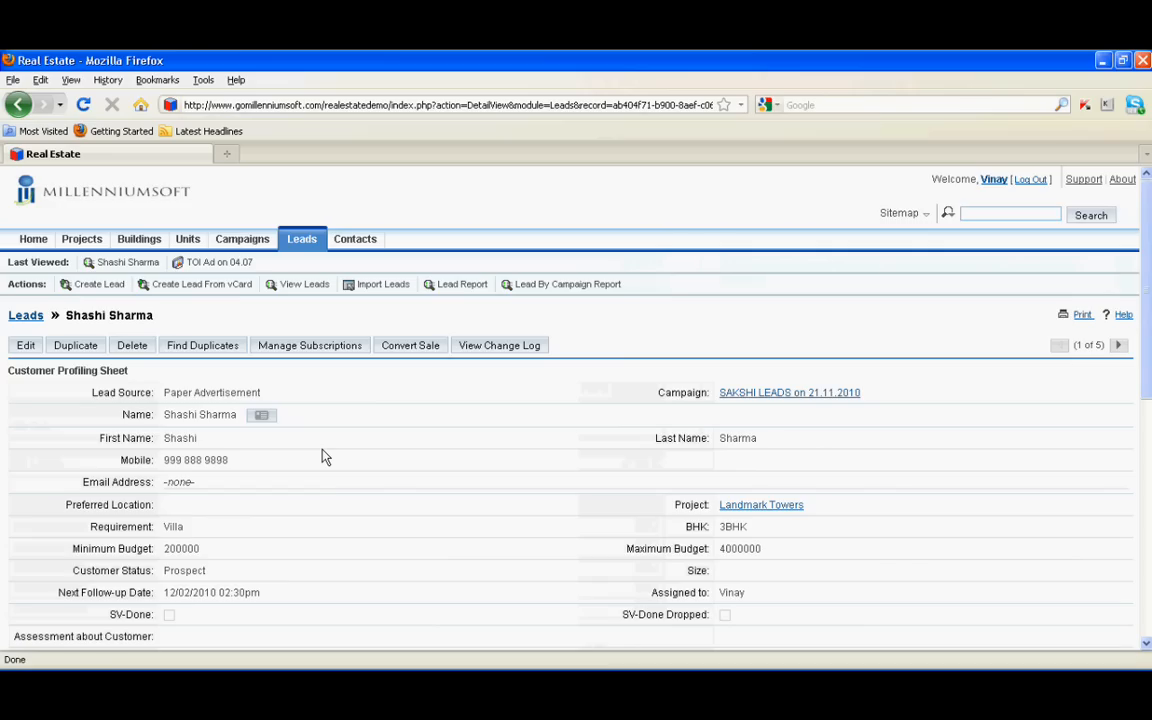
Scroll through the lead's customer profile details
scroll(323, 457, down, 3)
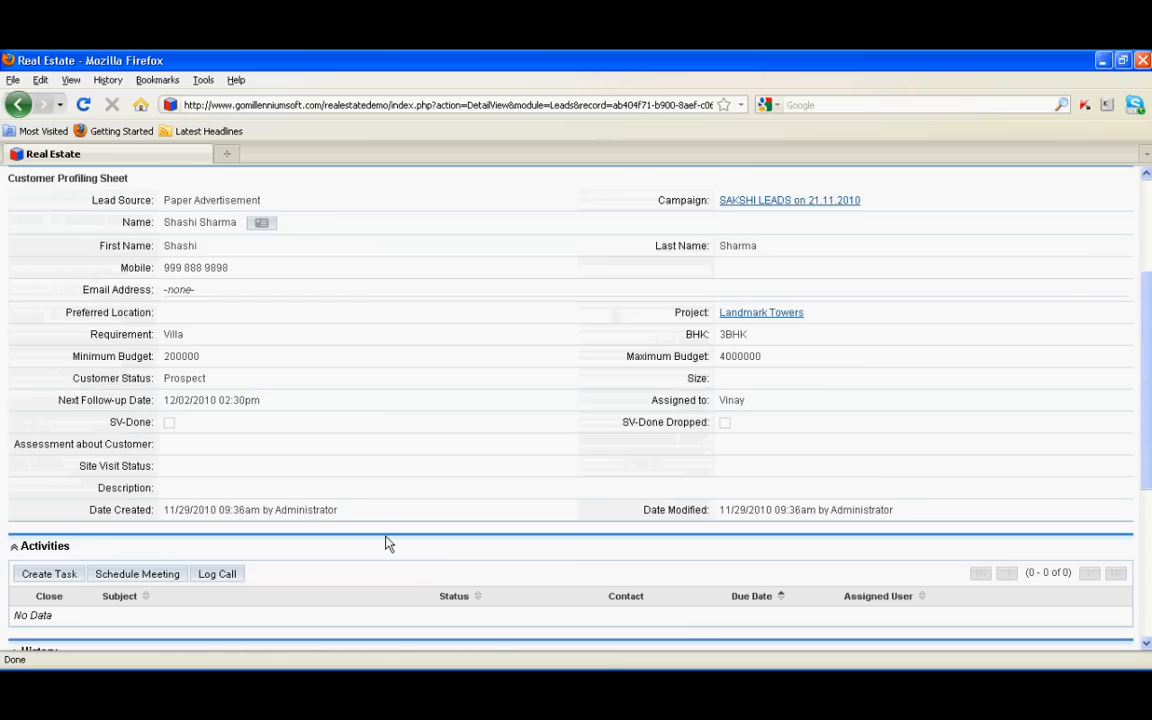
scroll(389, 543, down, 3)
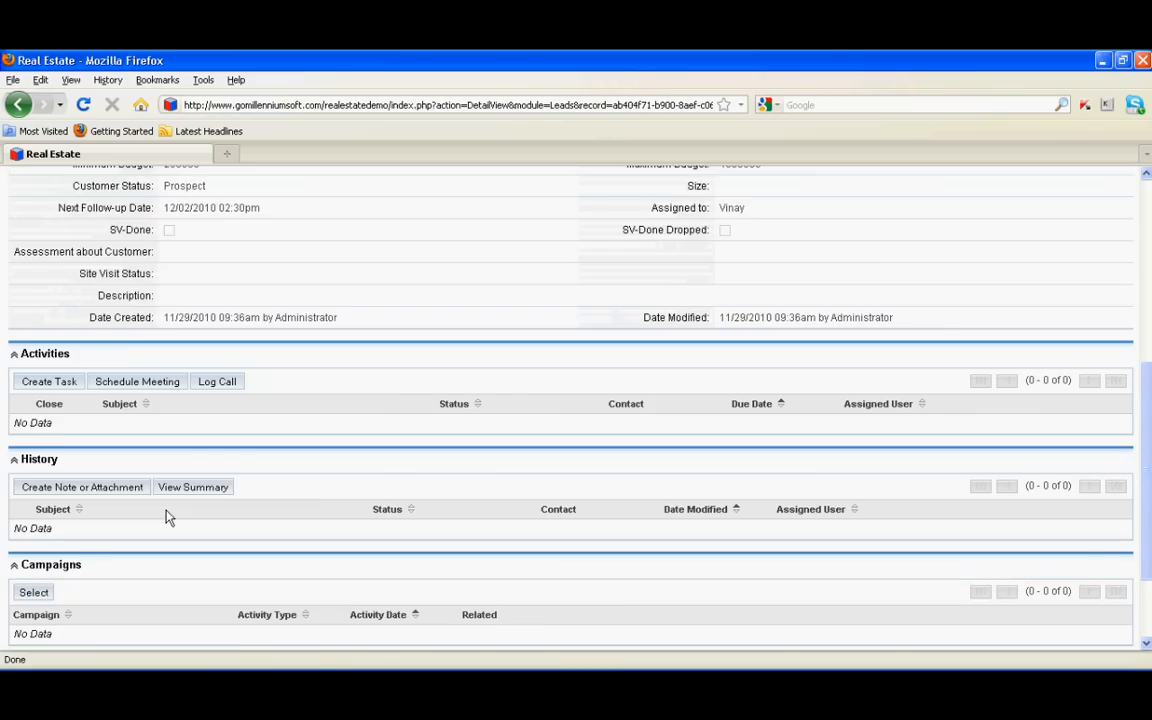
scroll(168, 517, down, 2)
scroll(200, 517, up, 6)
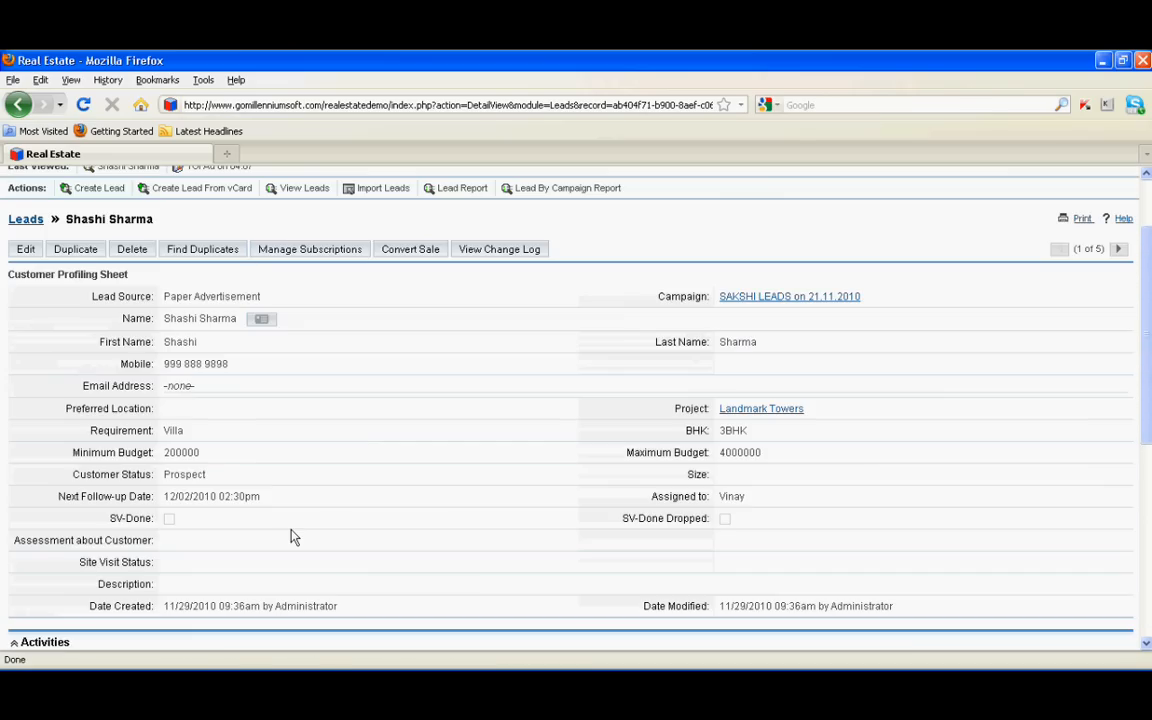
scroll(291, 537, up, 2)
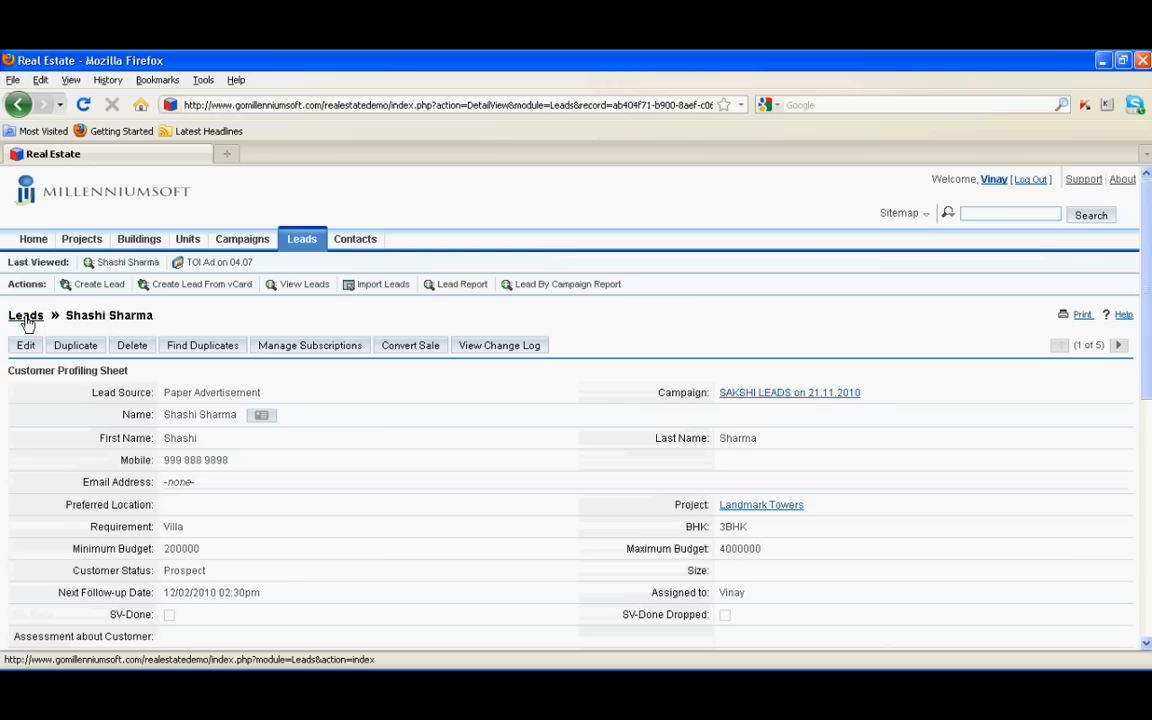
click(95, 284)
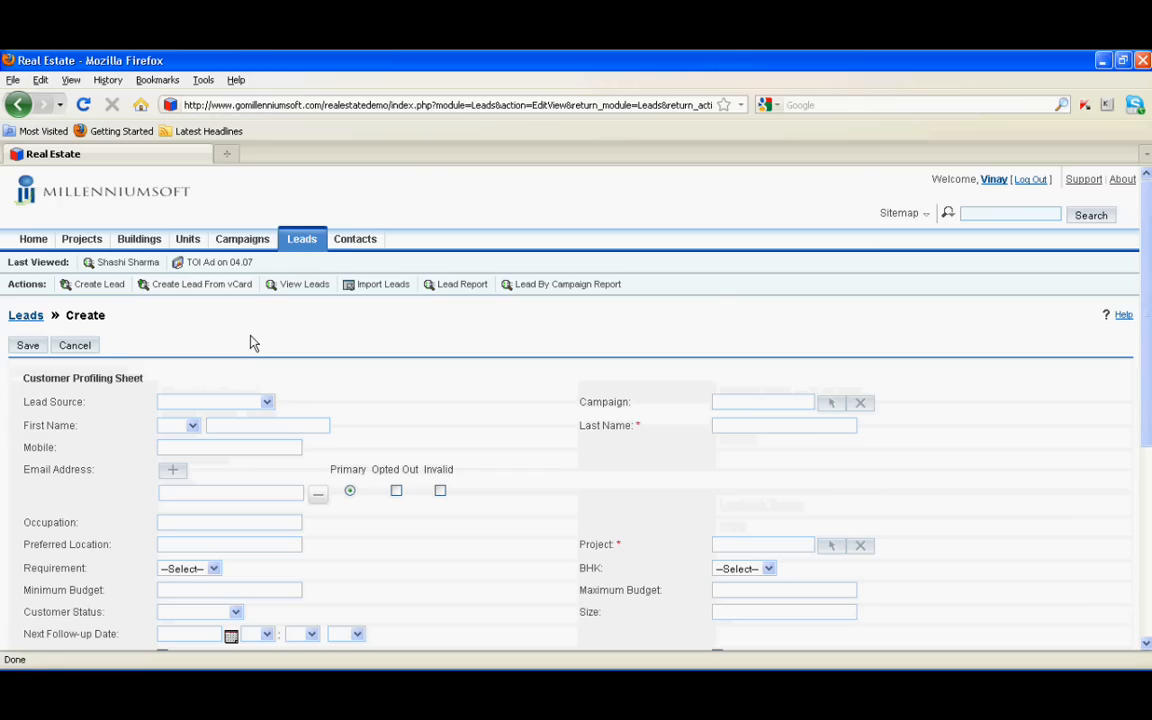
Set lead source to Paper Advertisement and campaign to TOI Ad on 04.07.2011
click(267, 405)
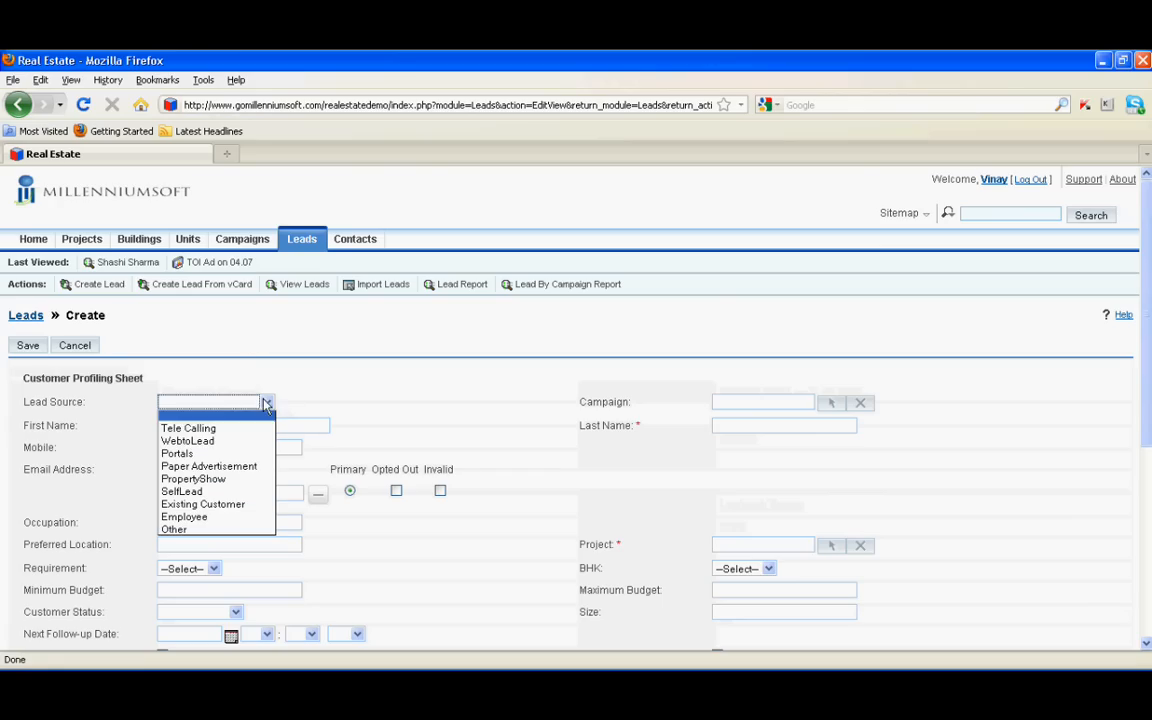
click(206, 467)
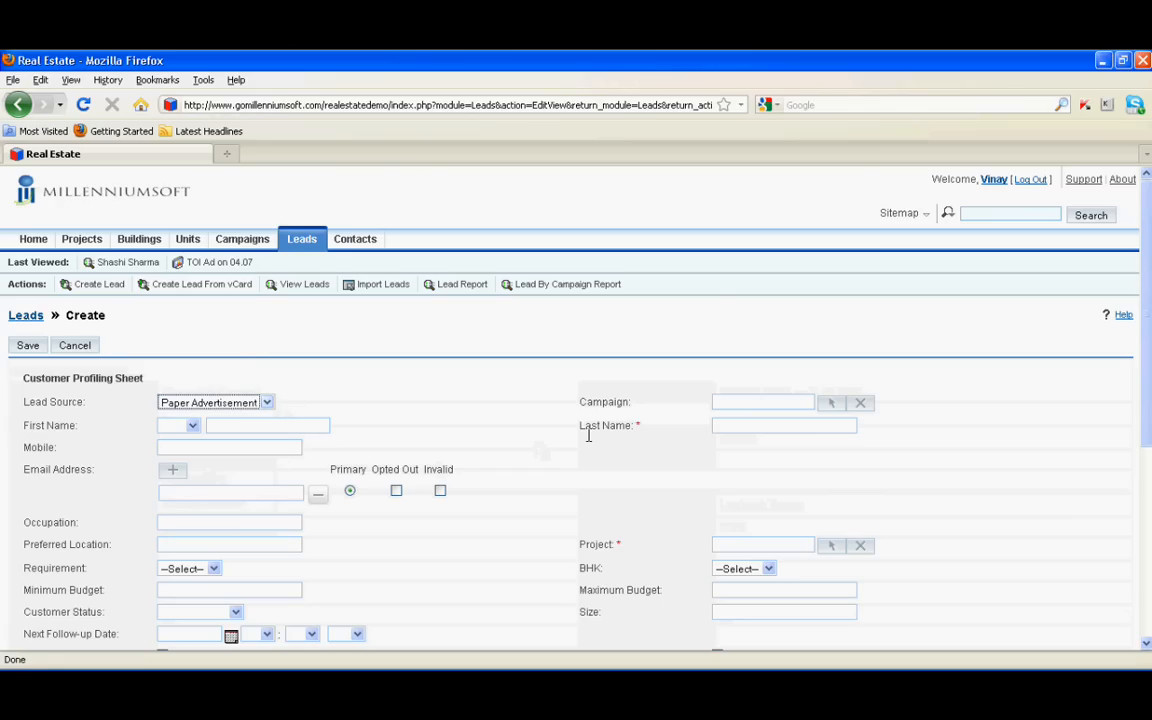
click(789, 402)
text(to)
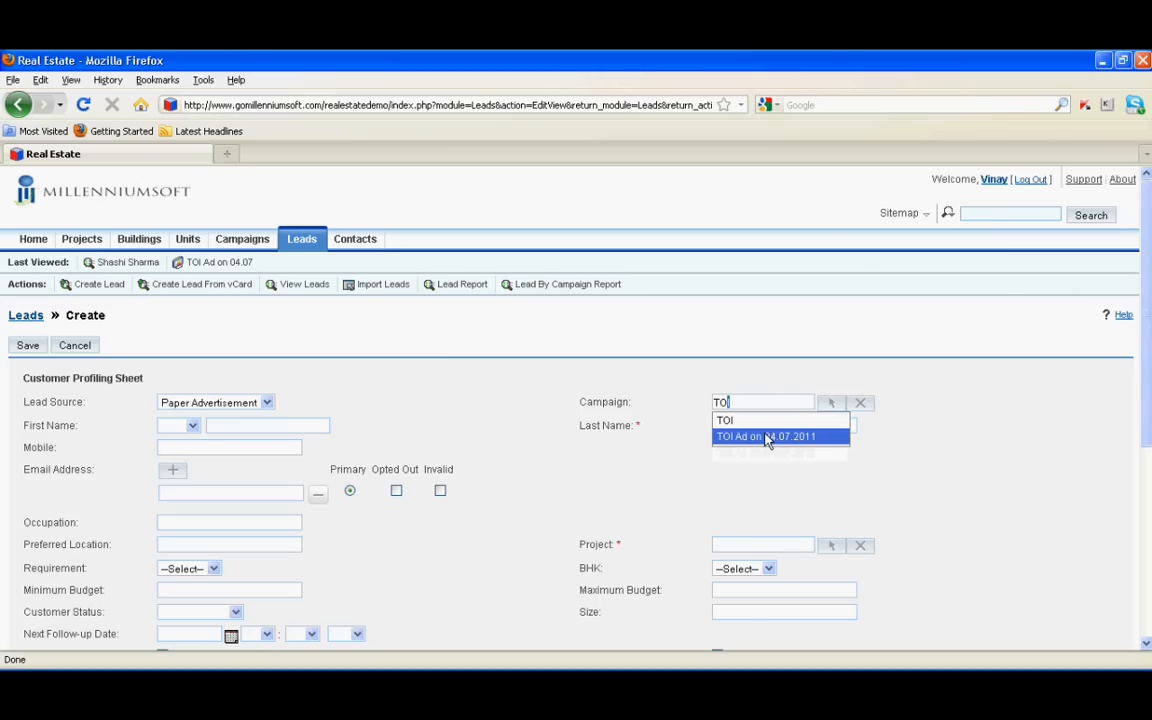
click(767, 437)
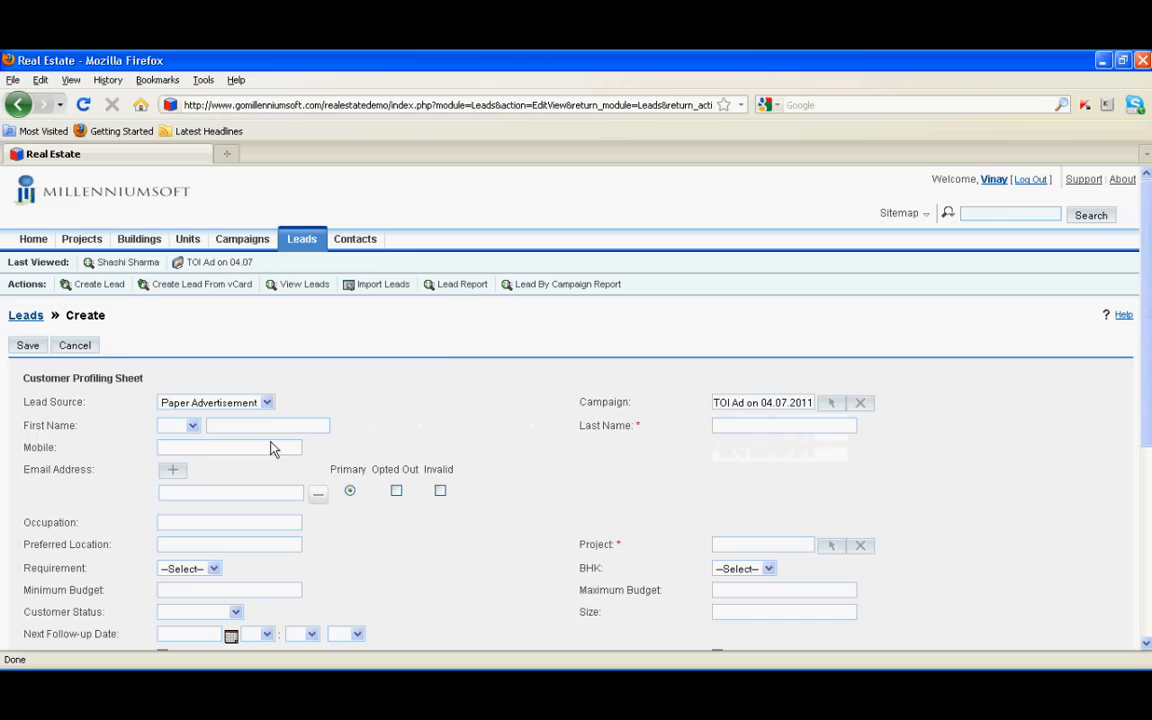
Enter the customer with salutation Mr., first name, last name and mobile number
click(191, 426)
click(168, 452)
click(241, 423)
key(Tab)
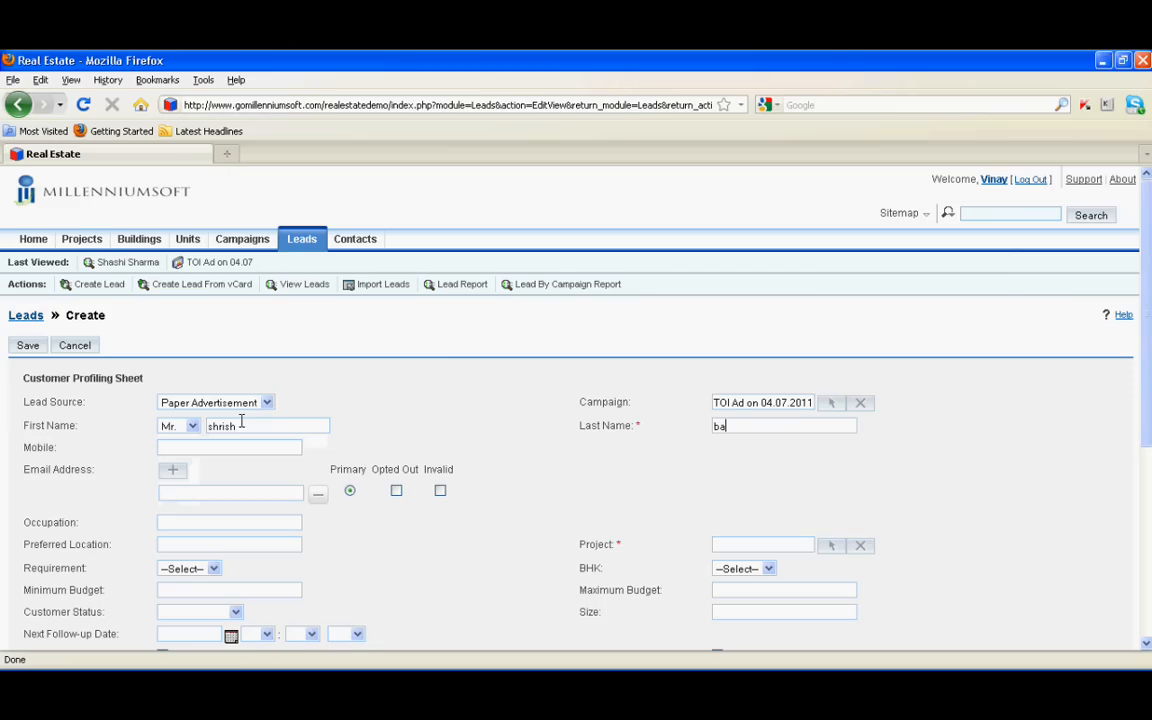
click(217, 445)
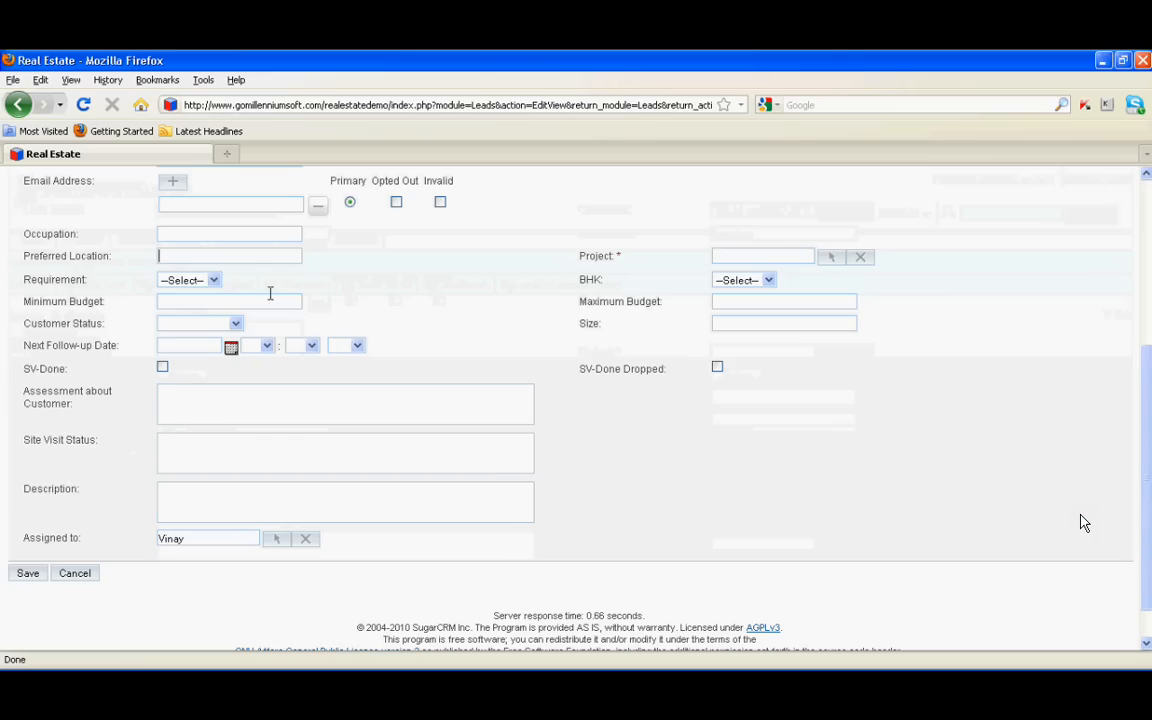
Set the requirement to a 3BHK Flat in the Avenue Garden project
click(212, 280)
click(203, 310)
click(205, 280)
click(200, 322)
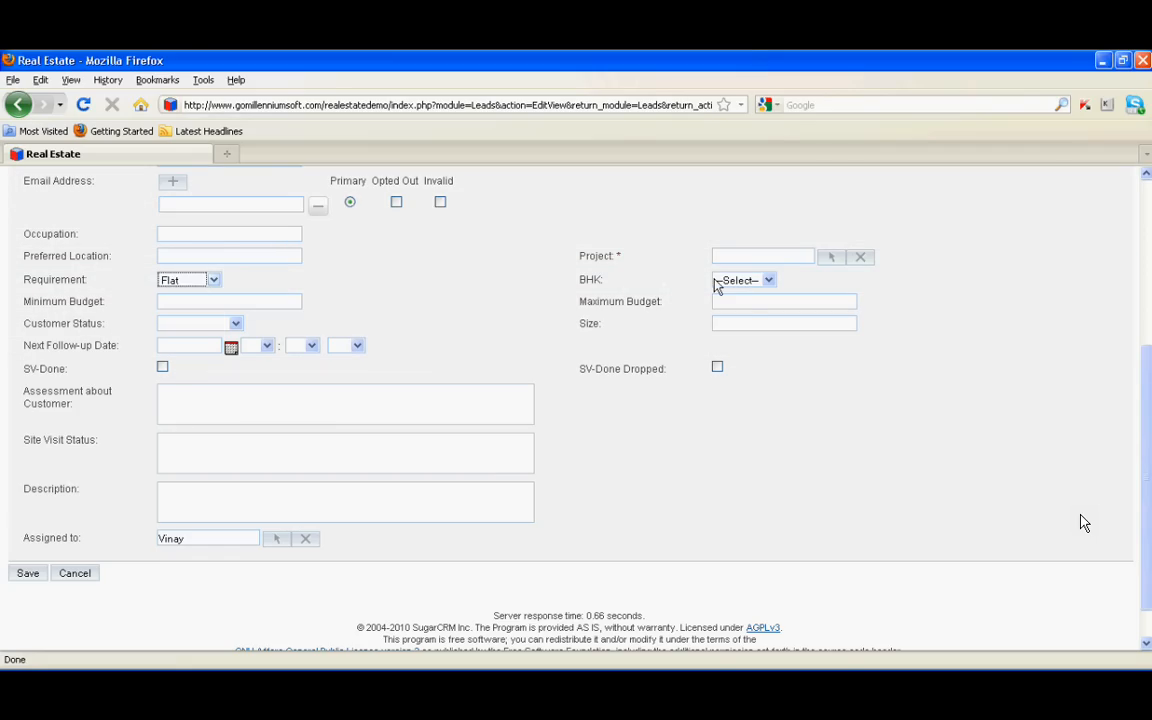
click(716, 284)
click(735, 320)
click(722, 258)
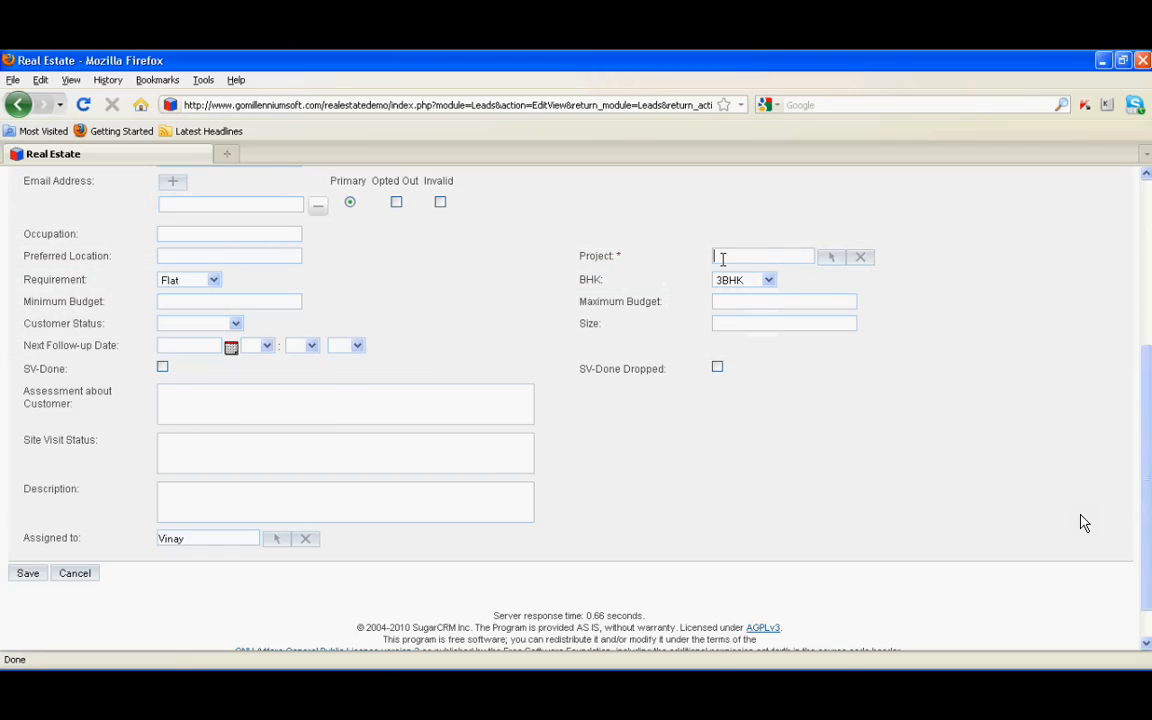
text(apur)
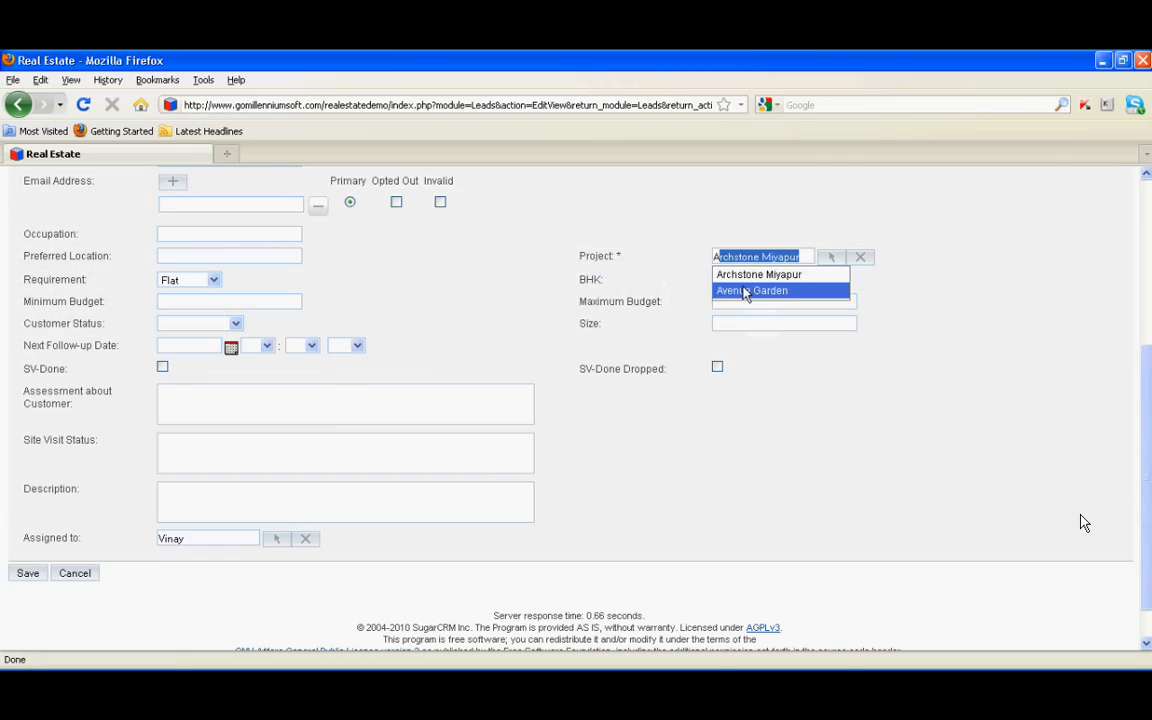
click(750, 290)
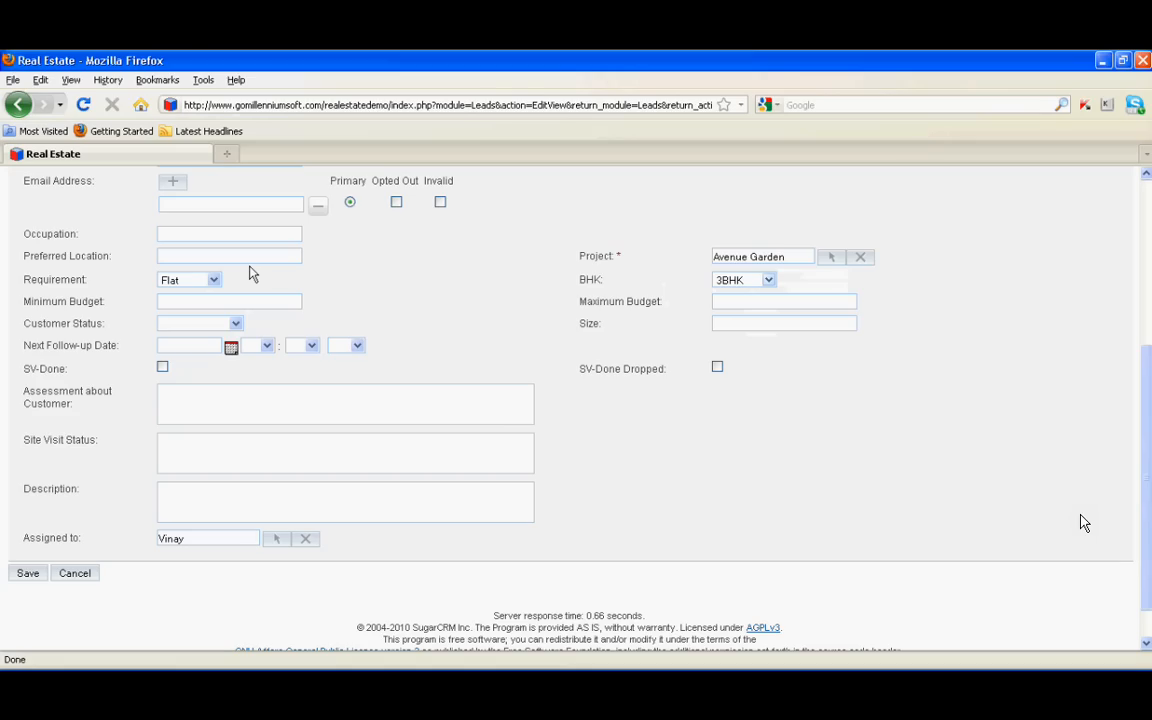
Enter preferred location Indira nagar, budget 50L to 55L, and size 1200
click(262, 259)
text(indira)
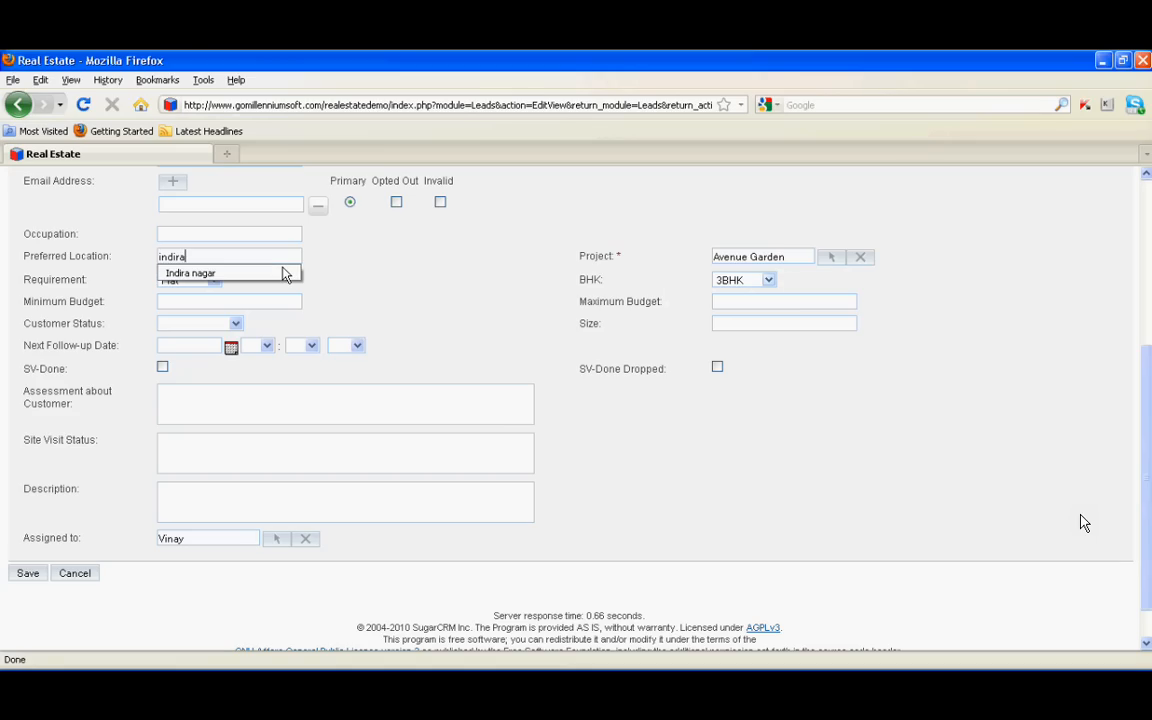
click(283, 273)
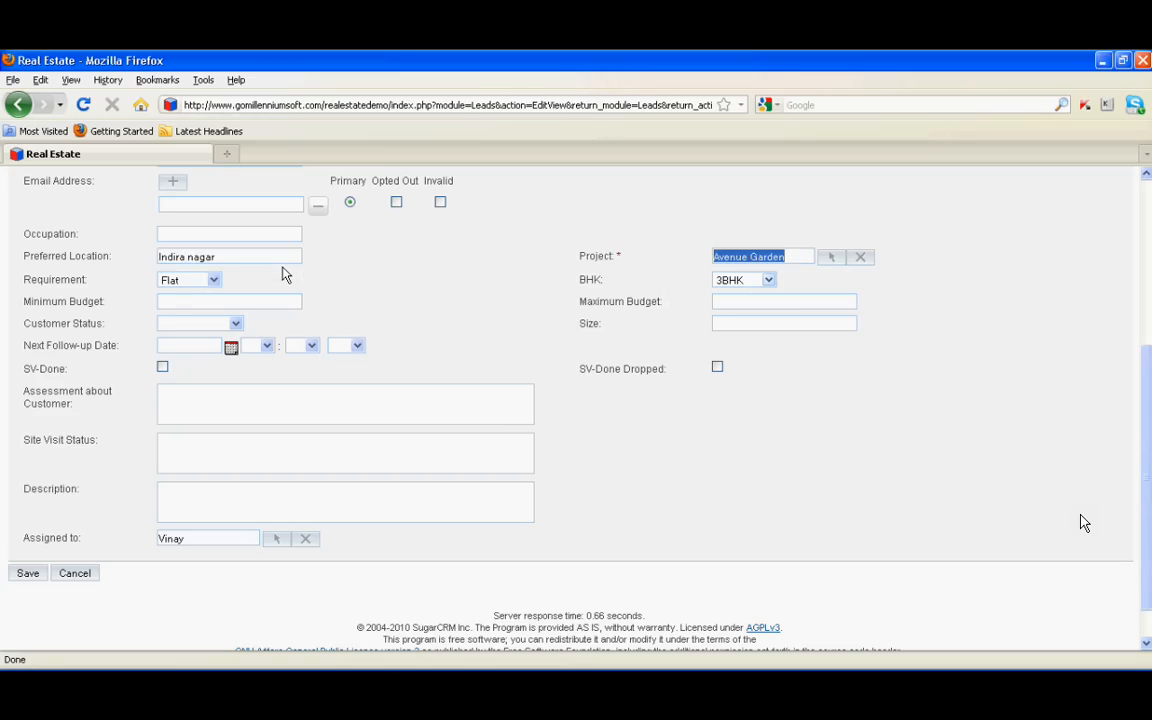
click(236, 302)
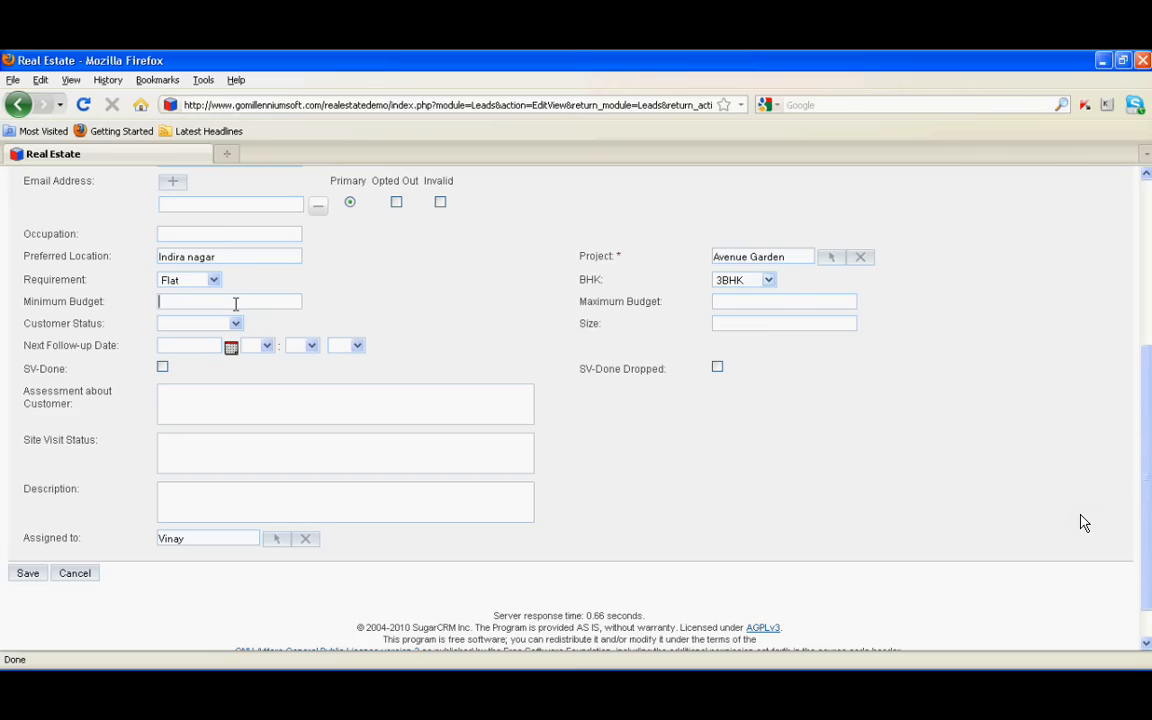
text(52)
key(BackSpace)
text(0L)
click(798, 306)
text(55)
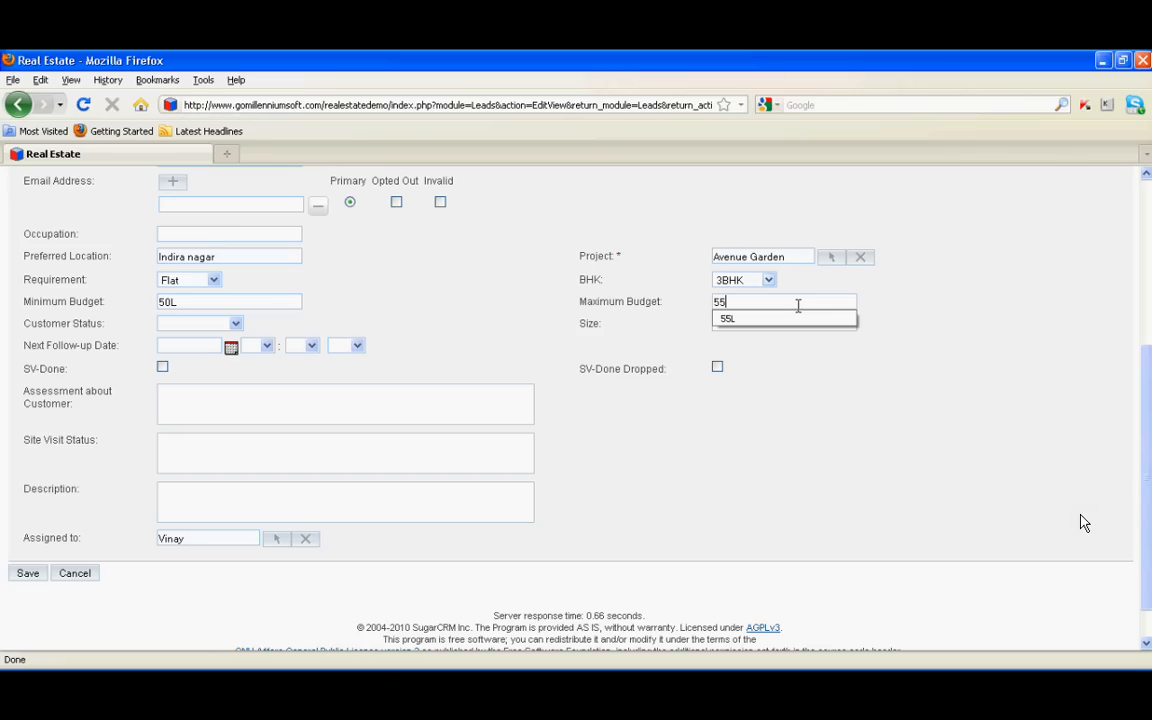
text(L)
click(790, 326)
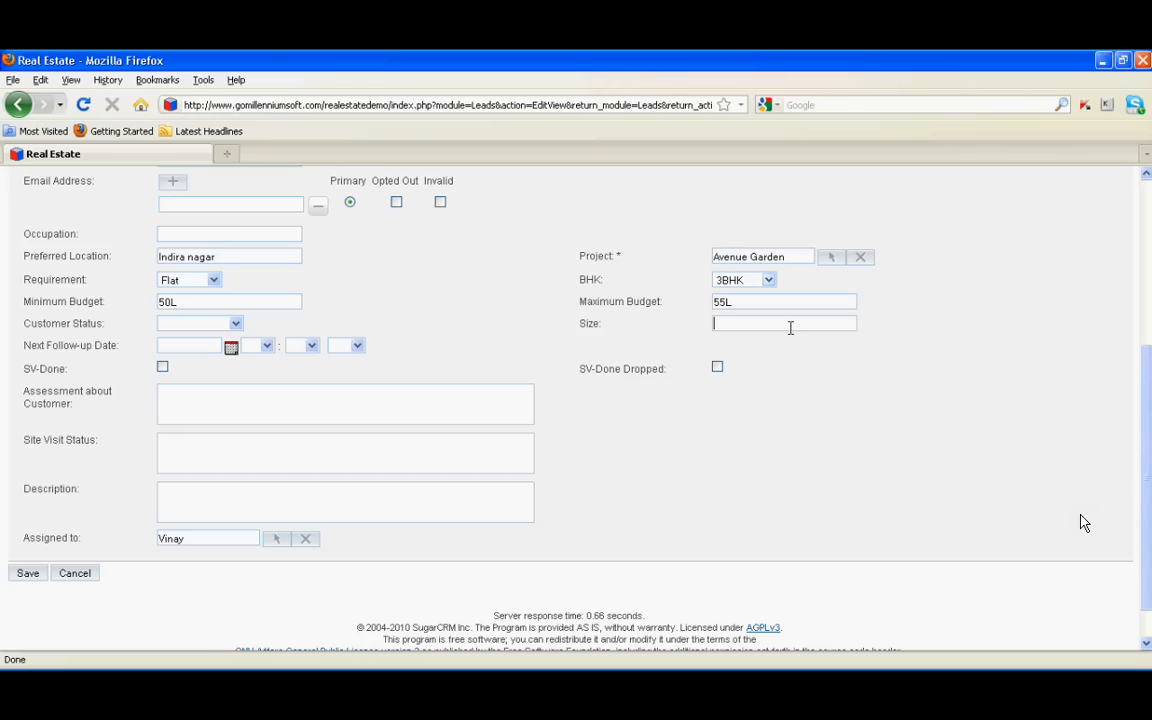
text(1200)
Set the customer status to Prospect
click(207, 324)
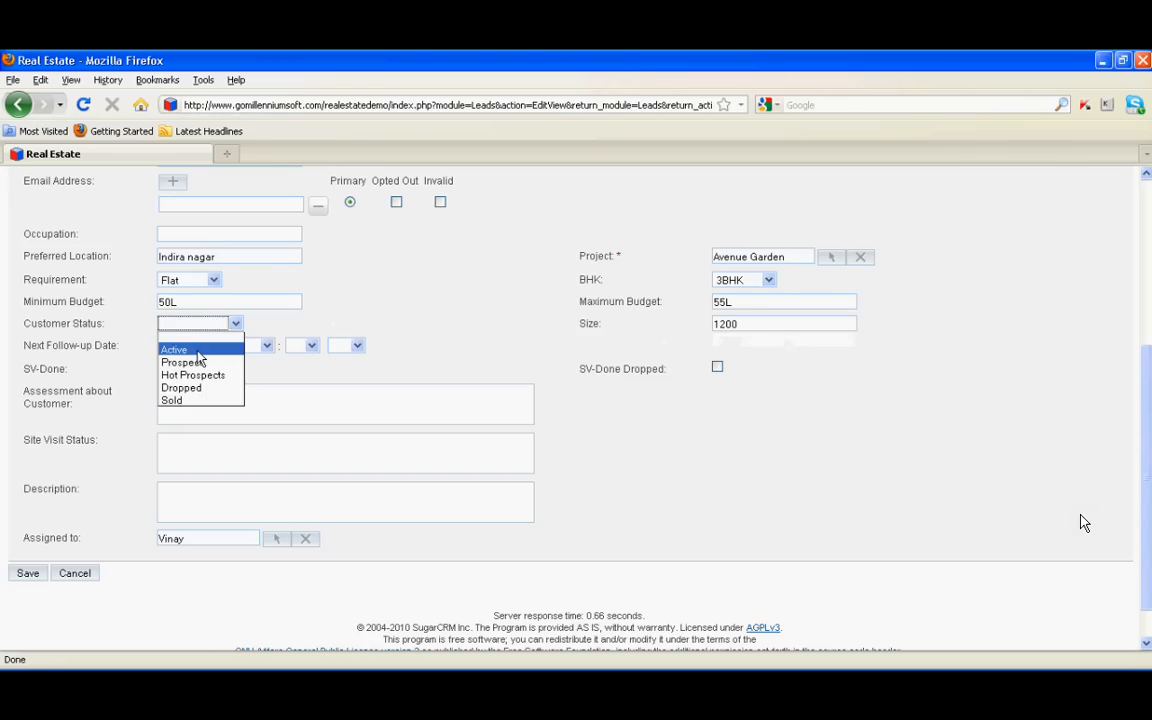
click(187, 363)
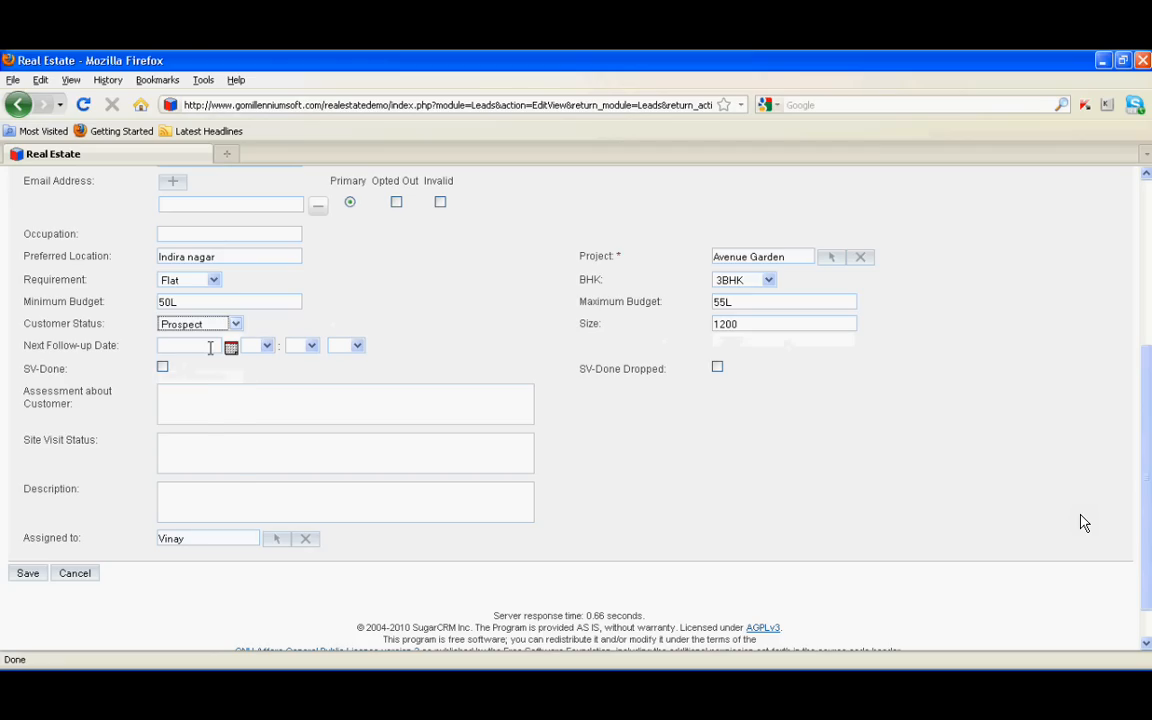
click(231, 348)
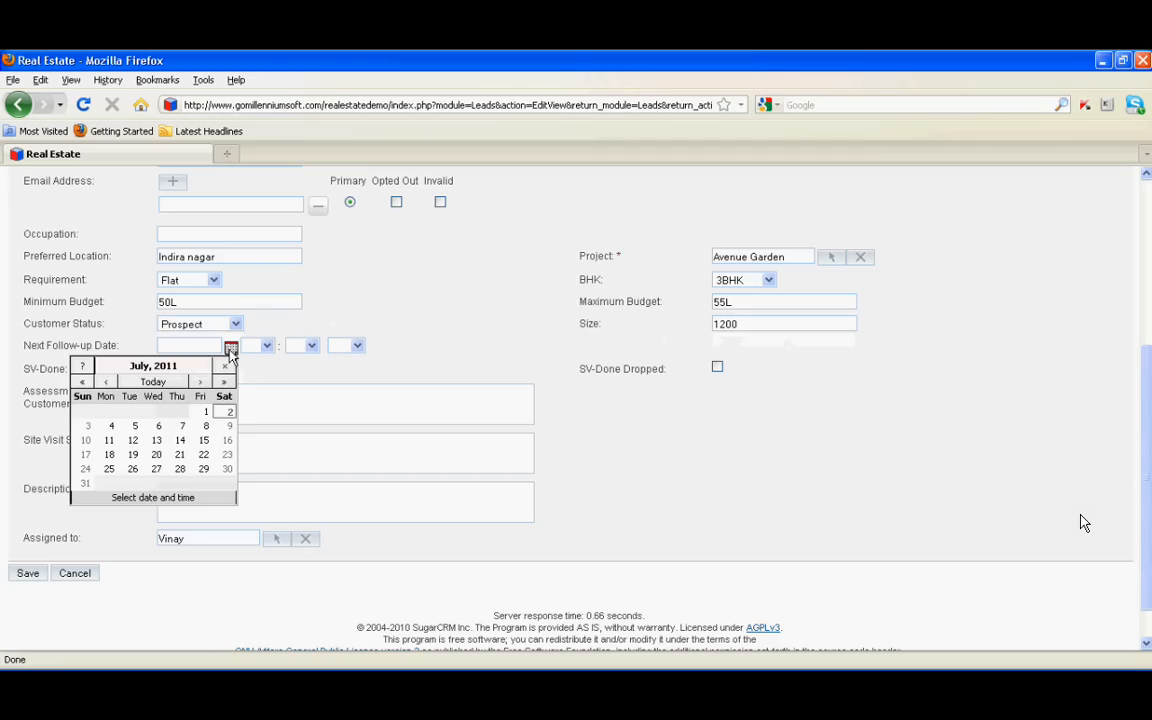
Set the lead's follow-up to 07/05/2011 at 03:00 pm
click(133, 429)
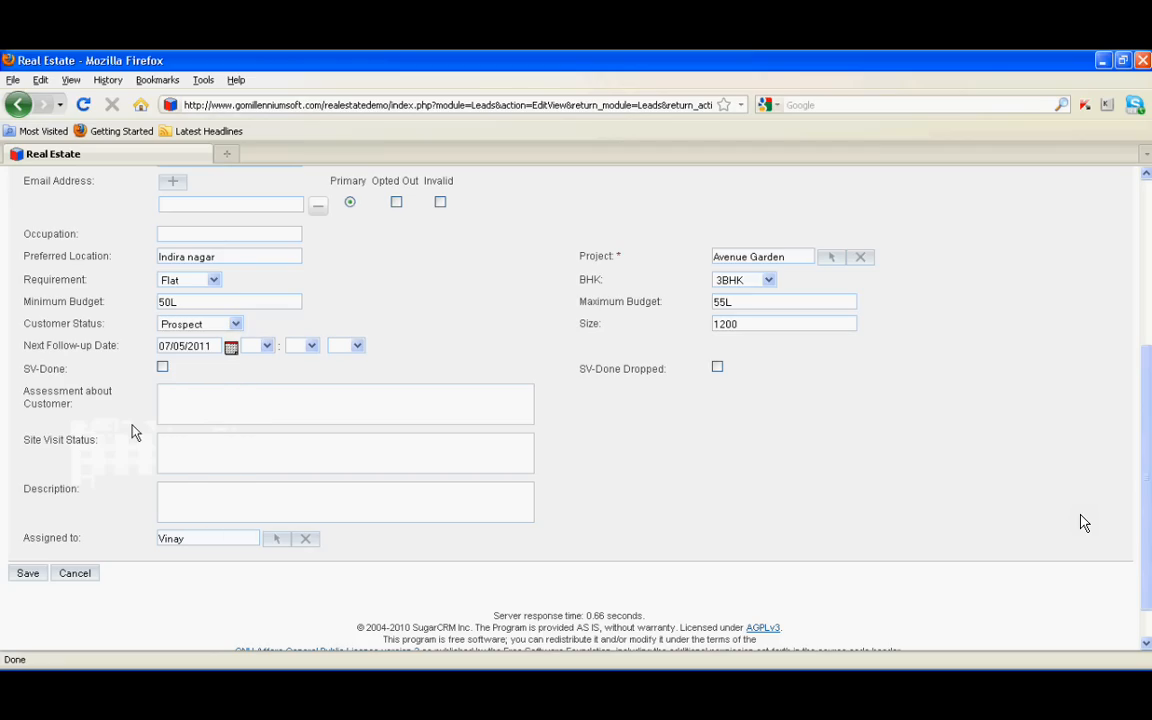
click(262, 348)
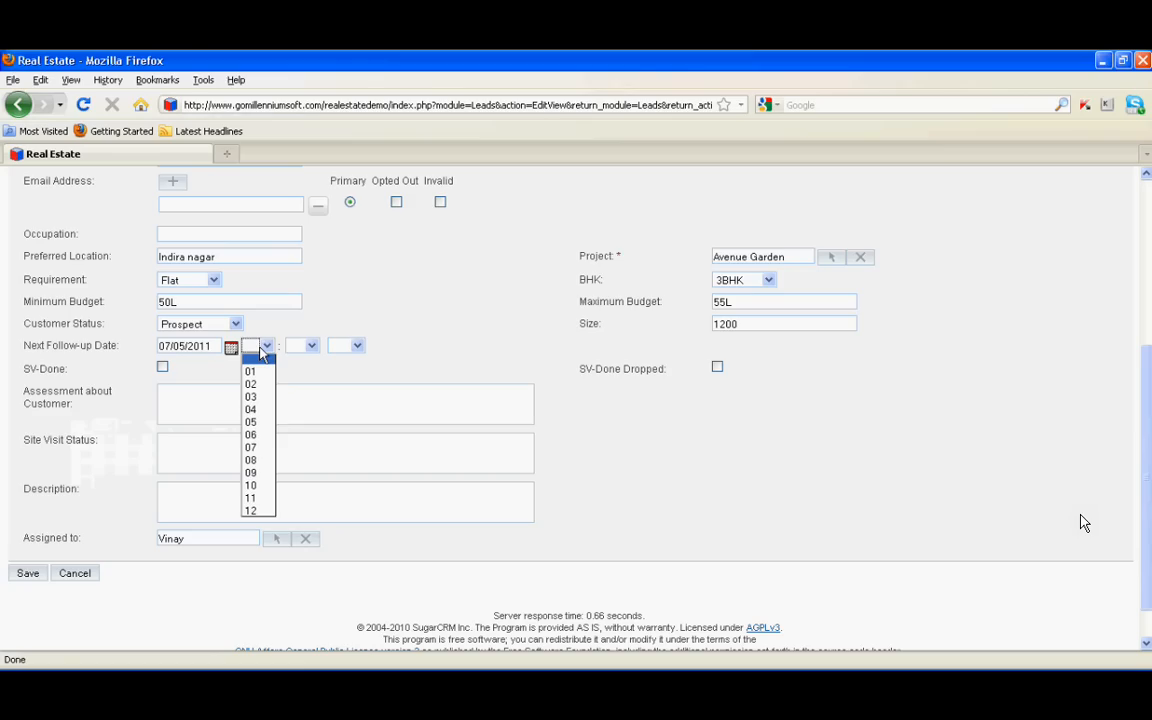
click(251, 396)
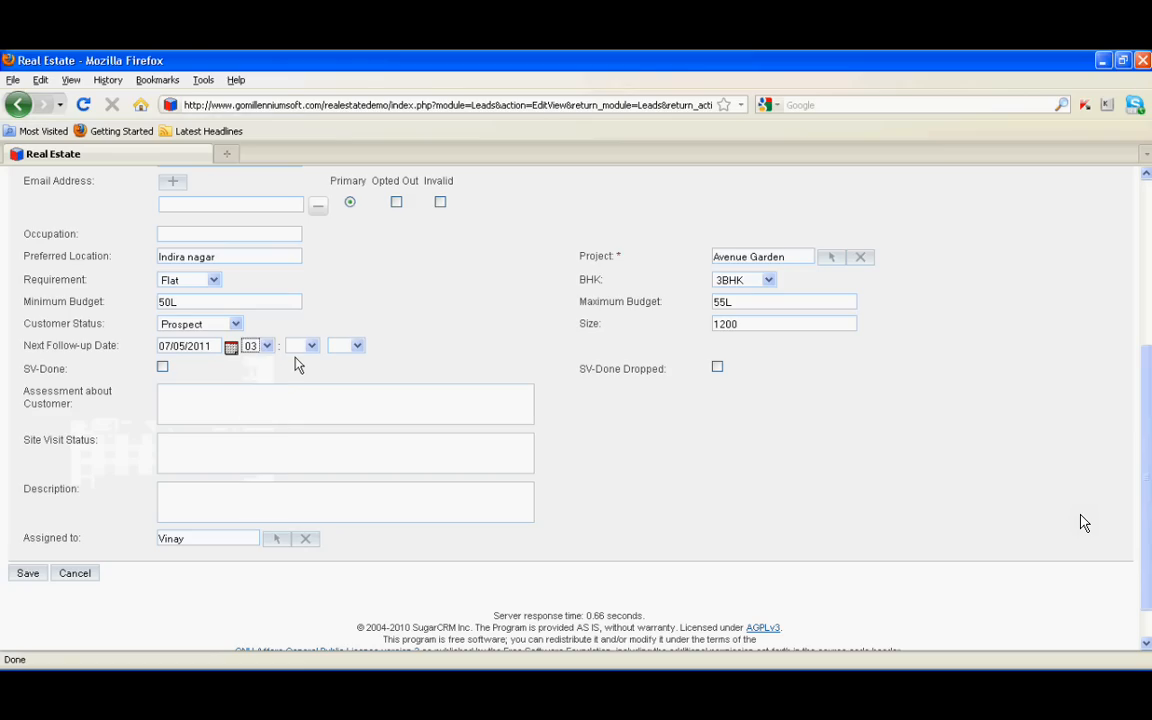
click(357, 346)
click(345, 384)
Enter assessment 'positive', site visit 'still pending' and description 'yae', then save the lead
click(226, 401)
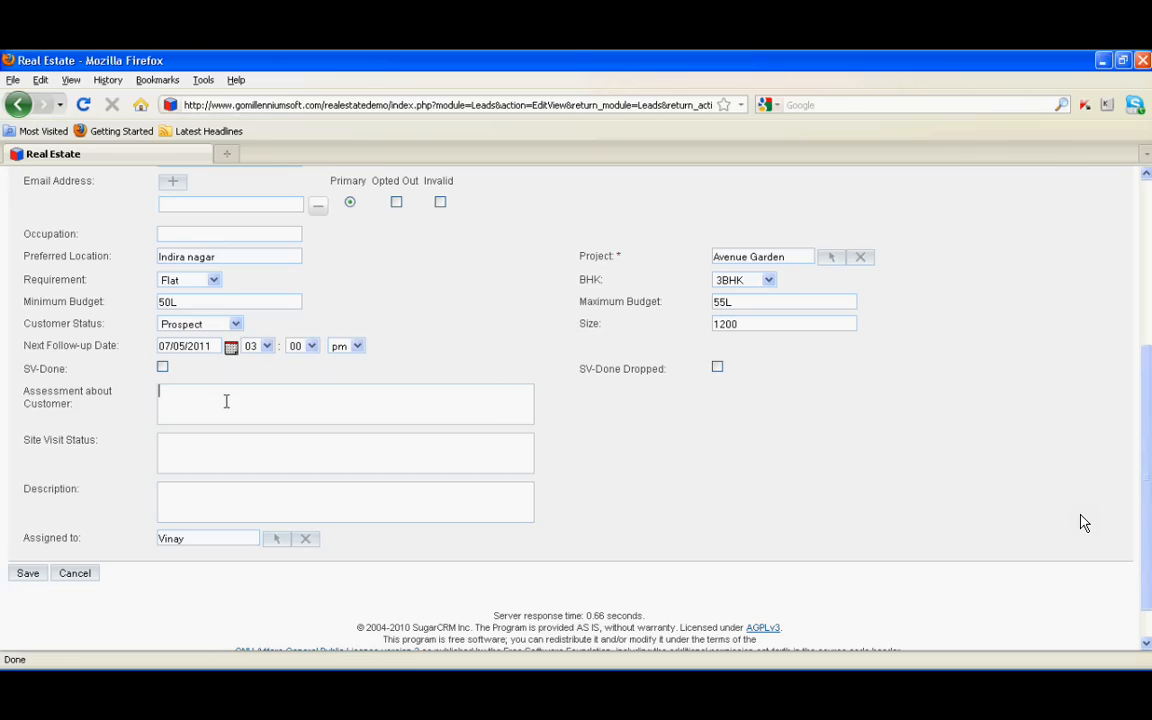
text(post)
key(BackSpace)
text(itive)
click(229, 453)
text(still pending)
key(Tab)
text(yae)
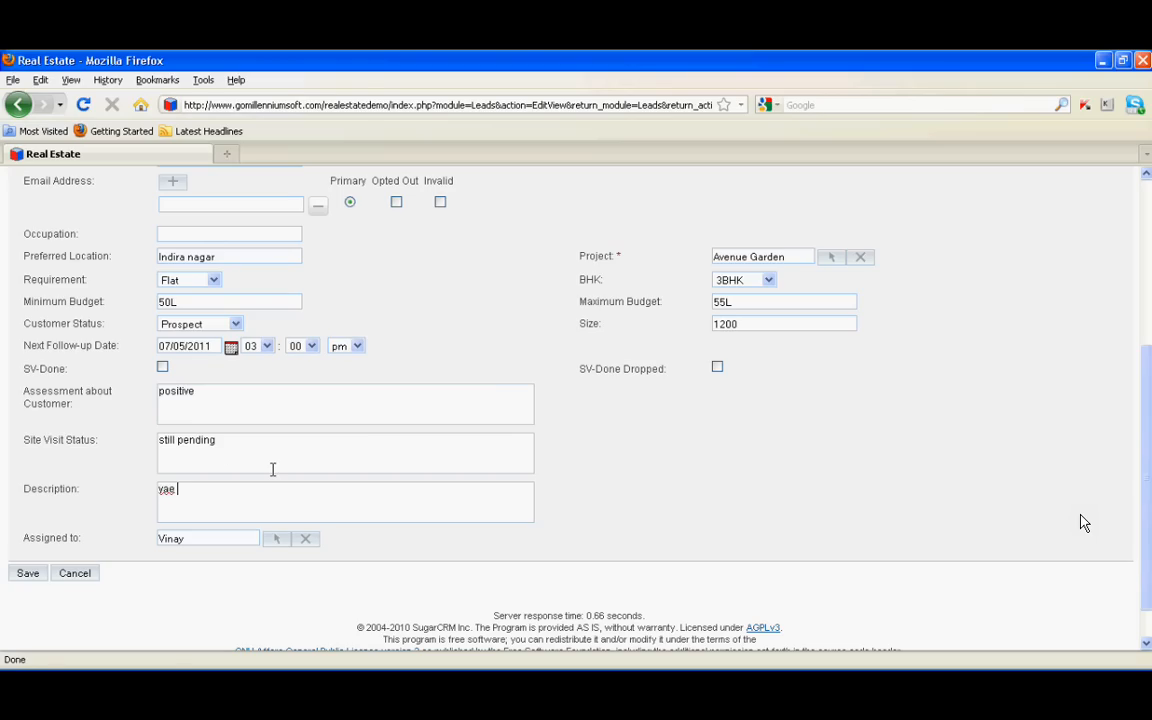
click(28, 574)
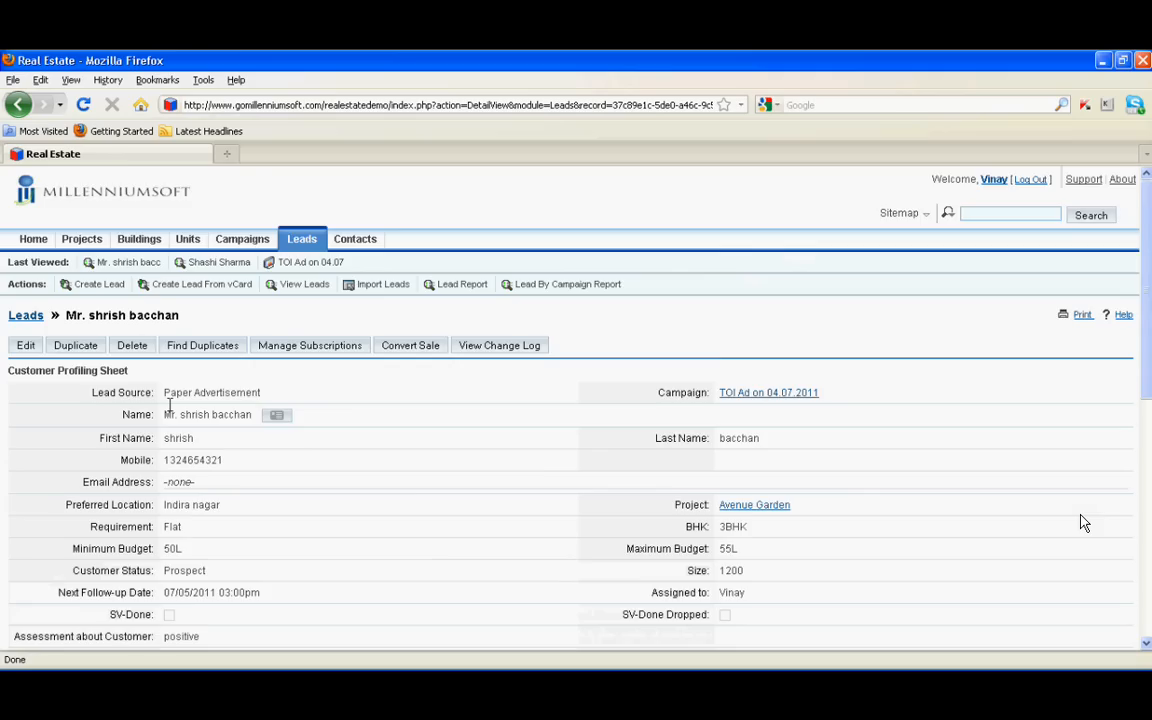
Start a new task with subject 'site visit' and status Not Started
scroll(168, 405, down, 4)
scroll(120, 378, down, 5)
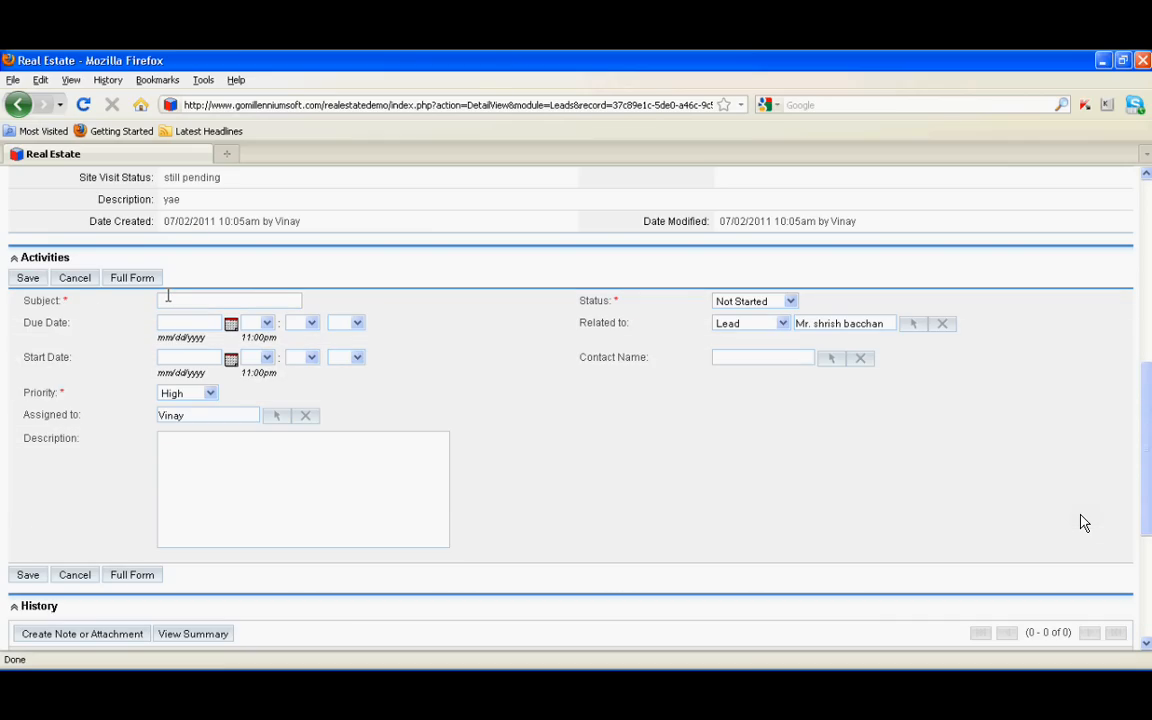
click(168, 299)
text(site vi)
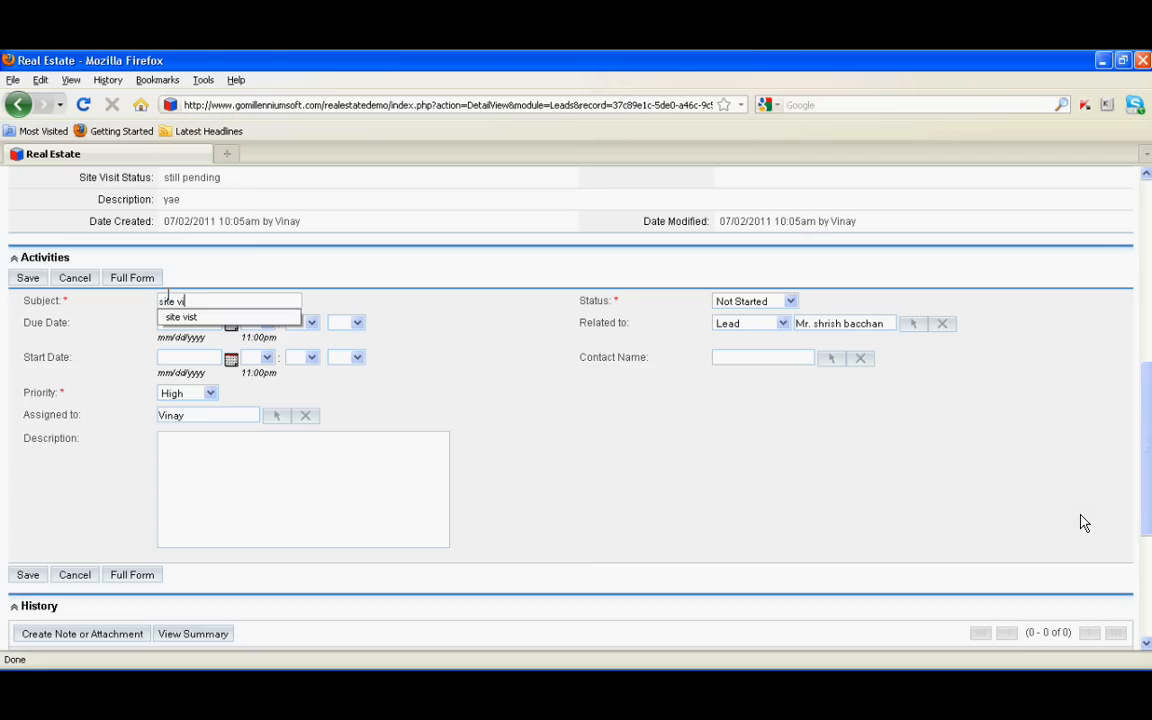
text(sit)
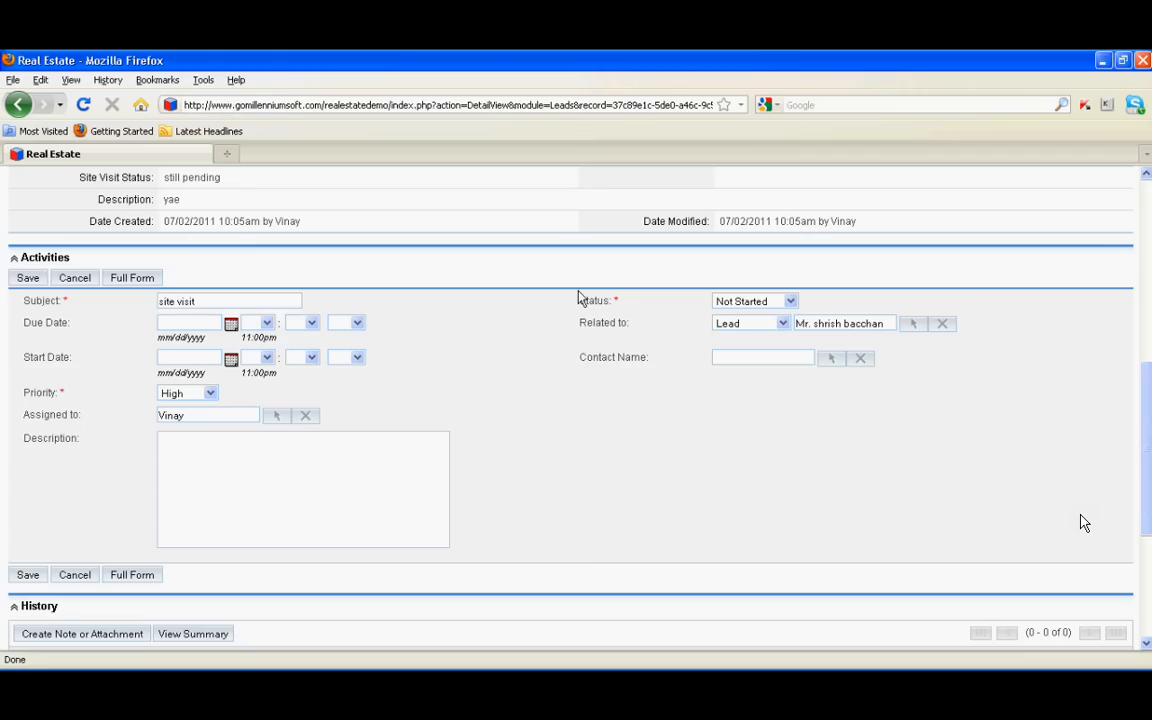
click(755, 301)
click(760, 315)
click(753, 304)
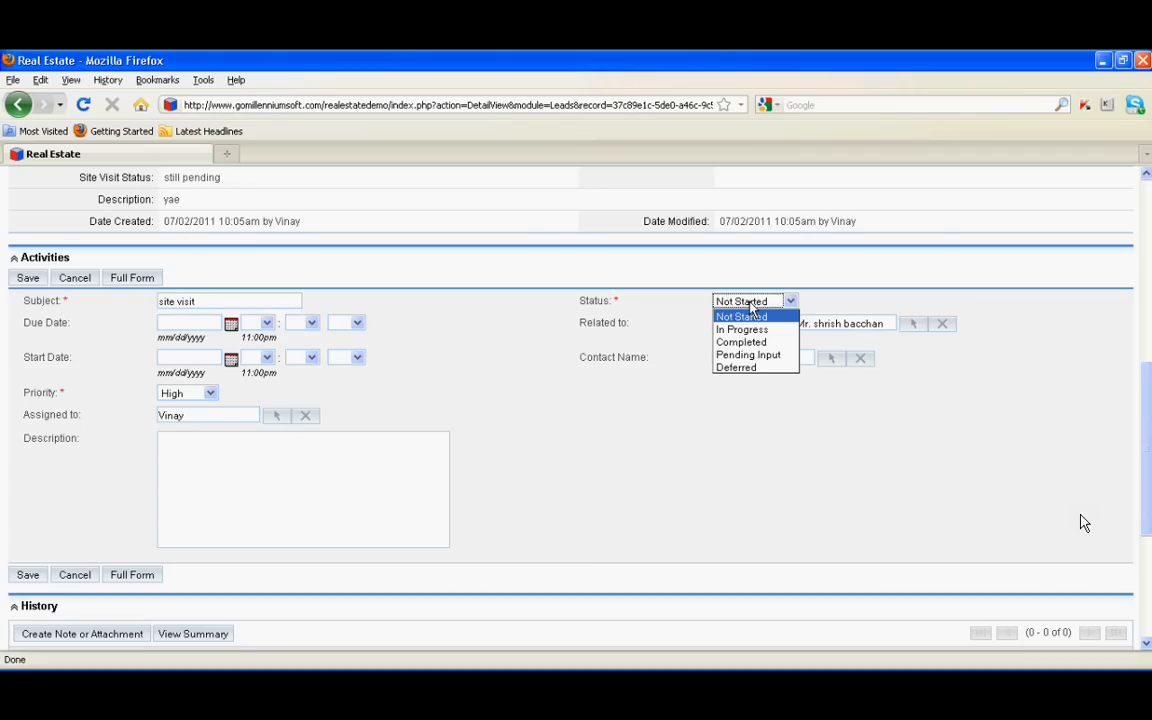
click(750, 315)
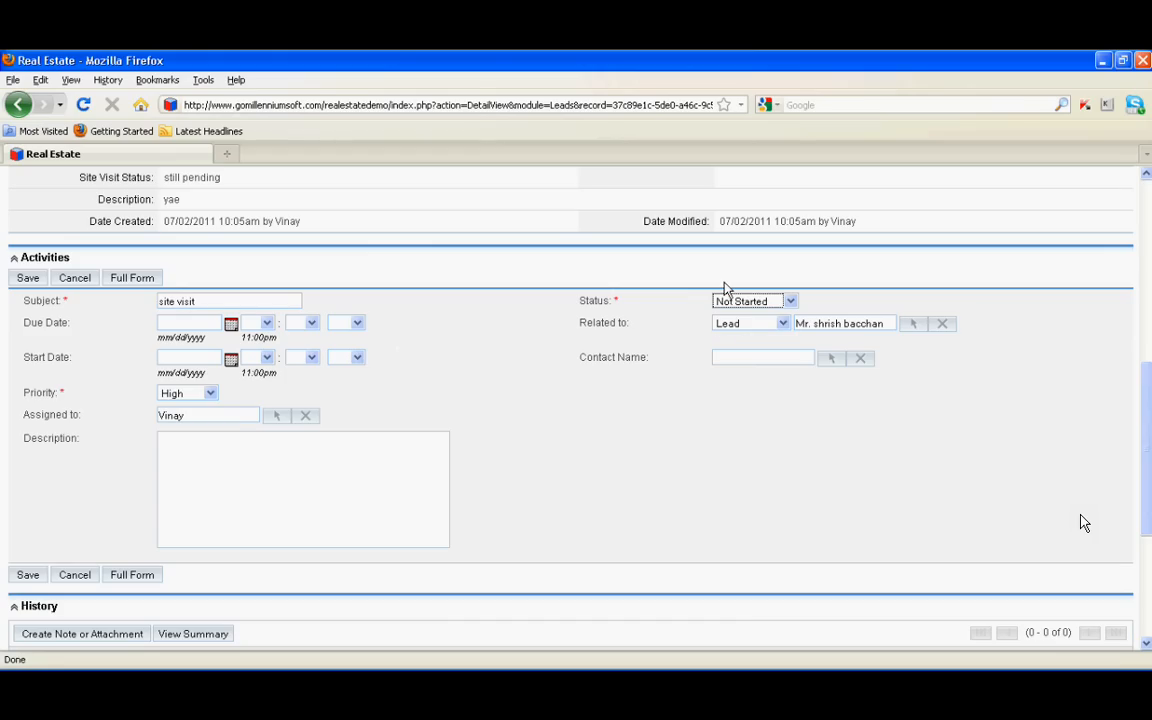
Set the task's due date to 07/04/2011 and choose its due time
click(231, 324)
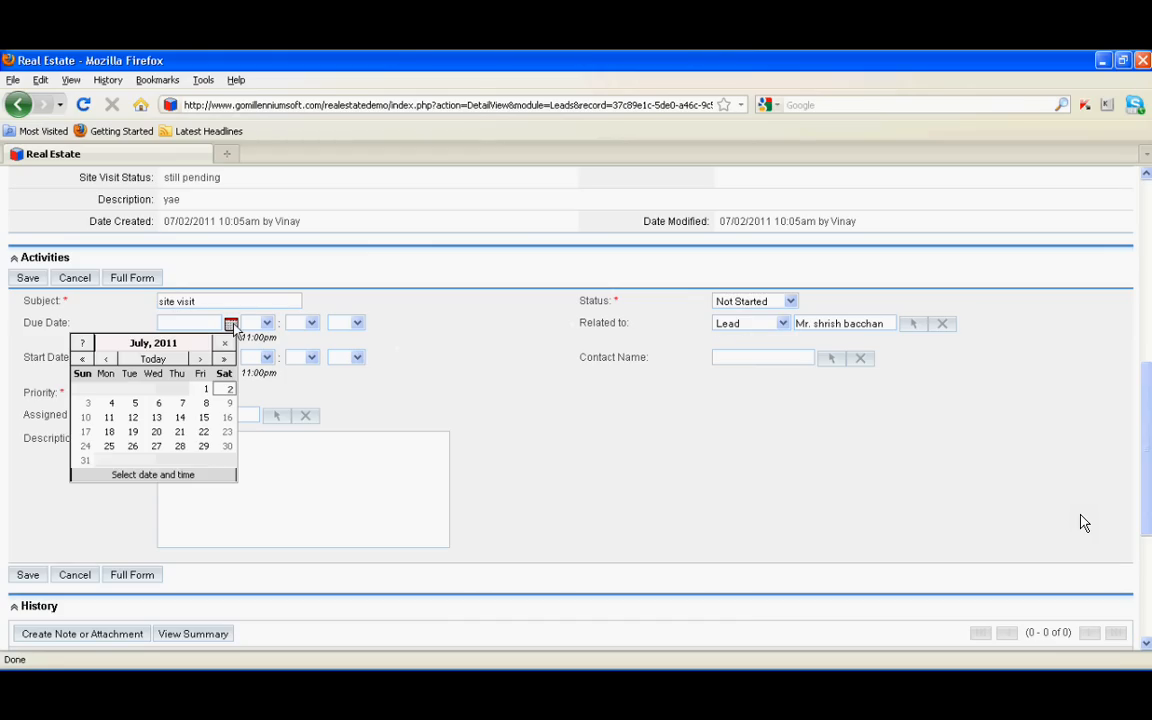
click(111, 403)
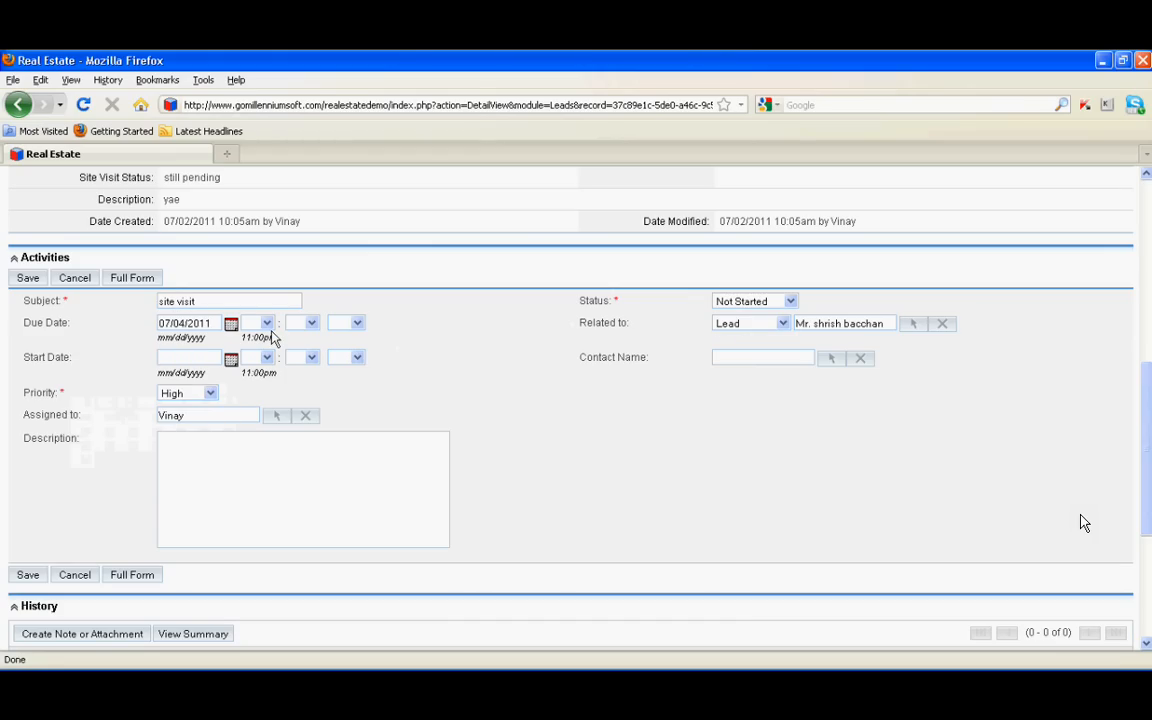
click(266, 323)
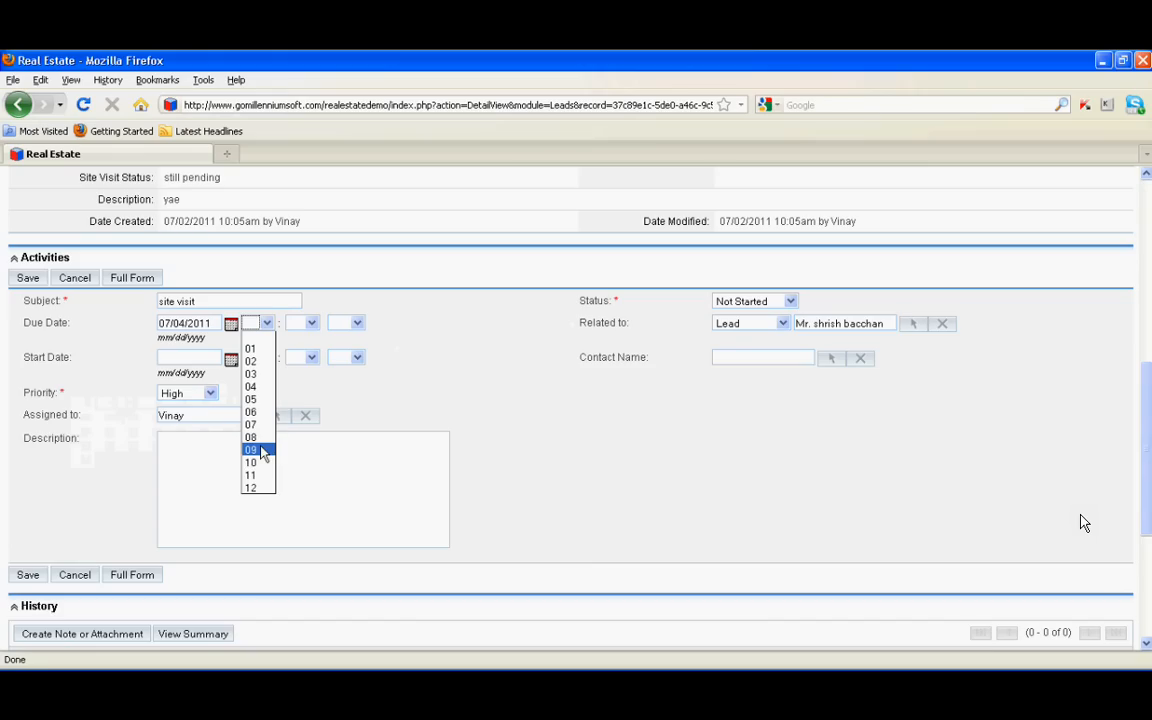
click(255, 475)
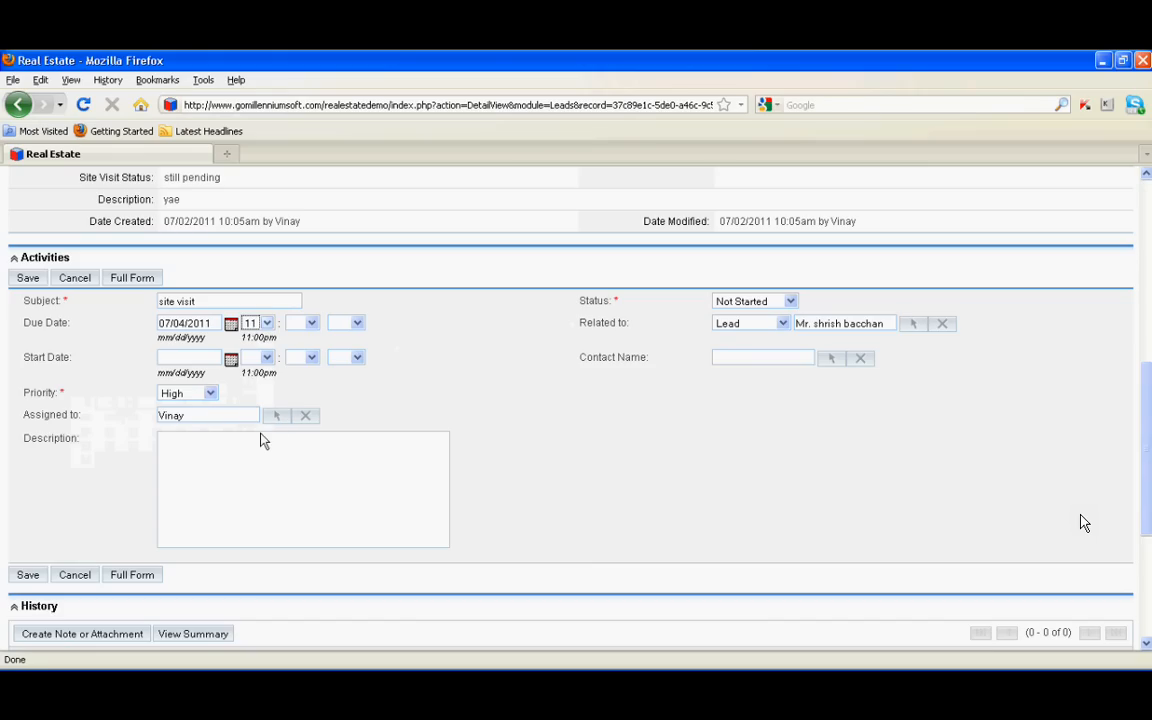
click(311, 323)
click(300, 346)
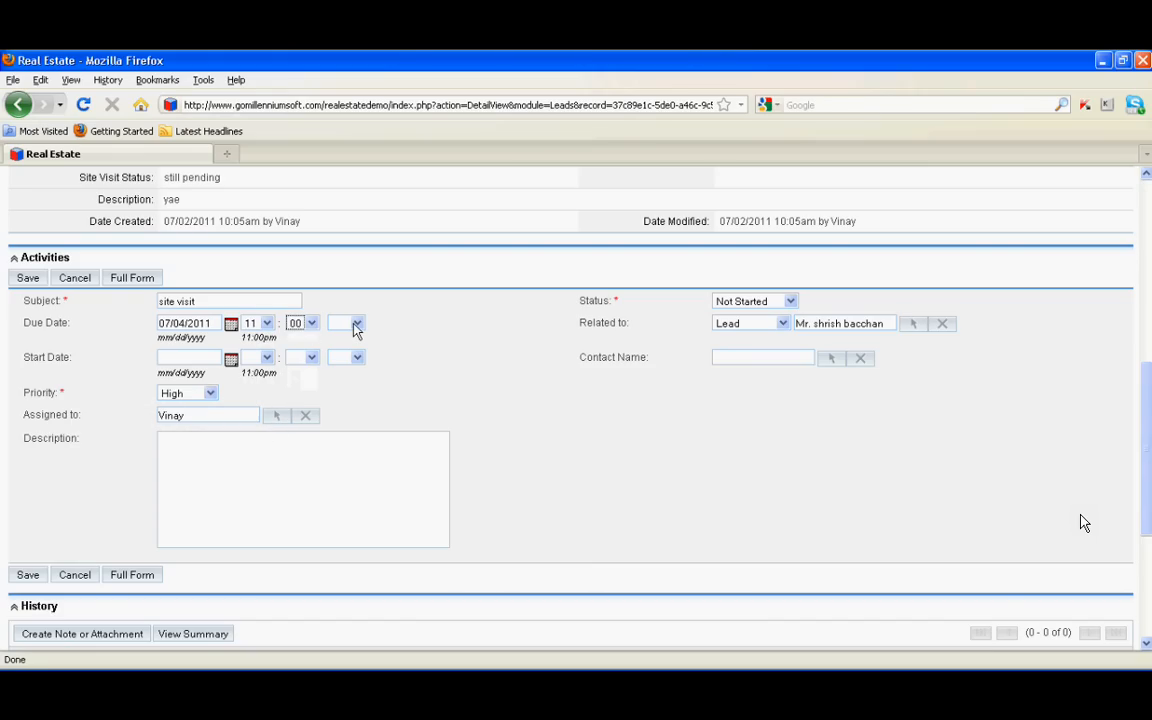
click(356, 326)
click(348, 350)
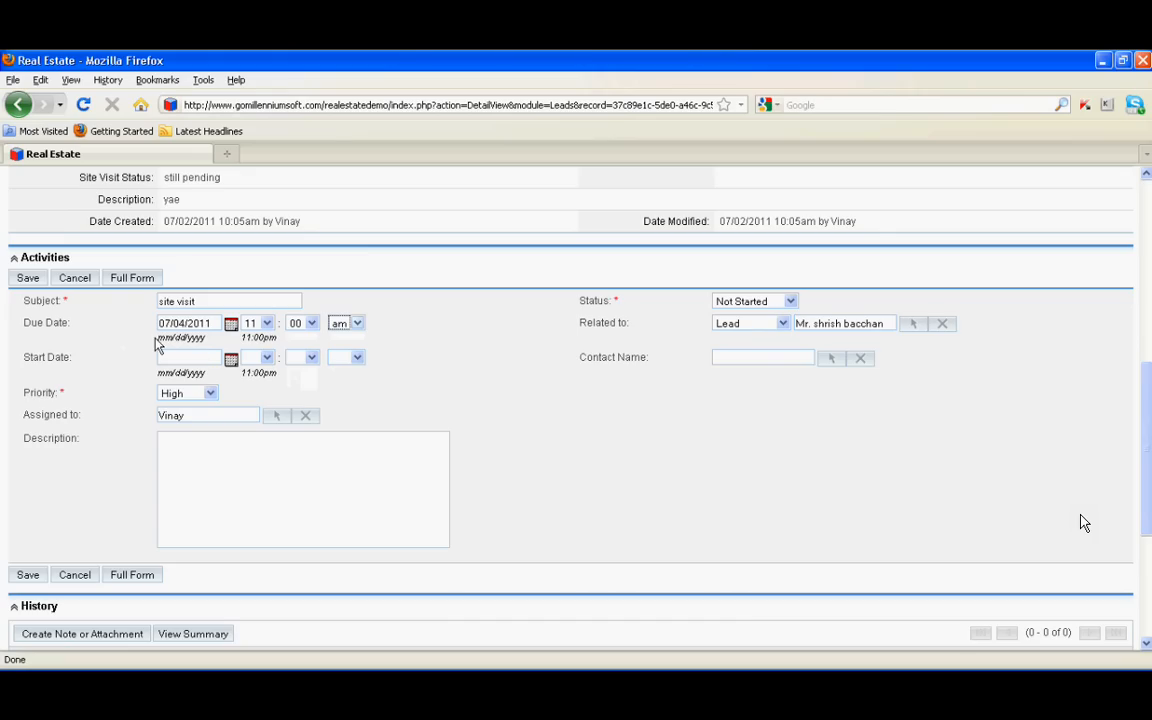
Leave the start date empty and begin entering the linked contact's name
click(231, 360)
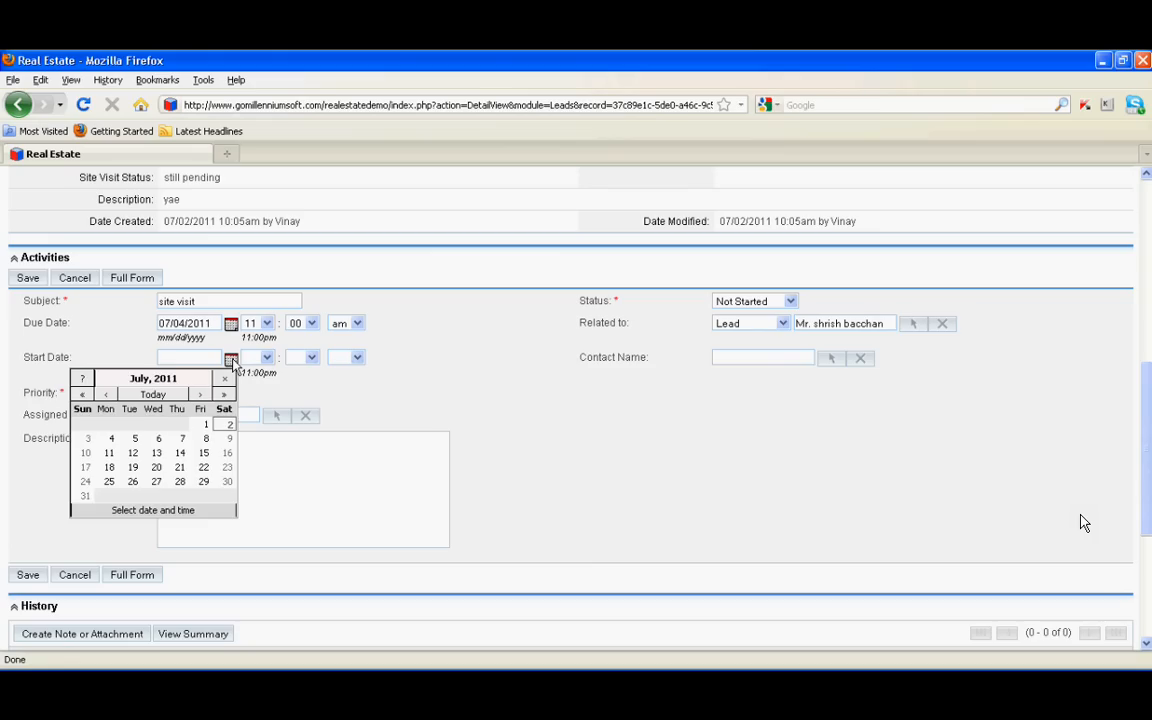
click(356, 363)
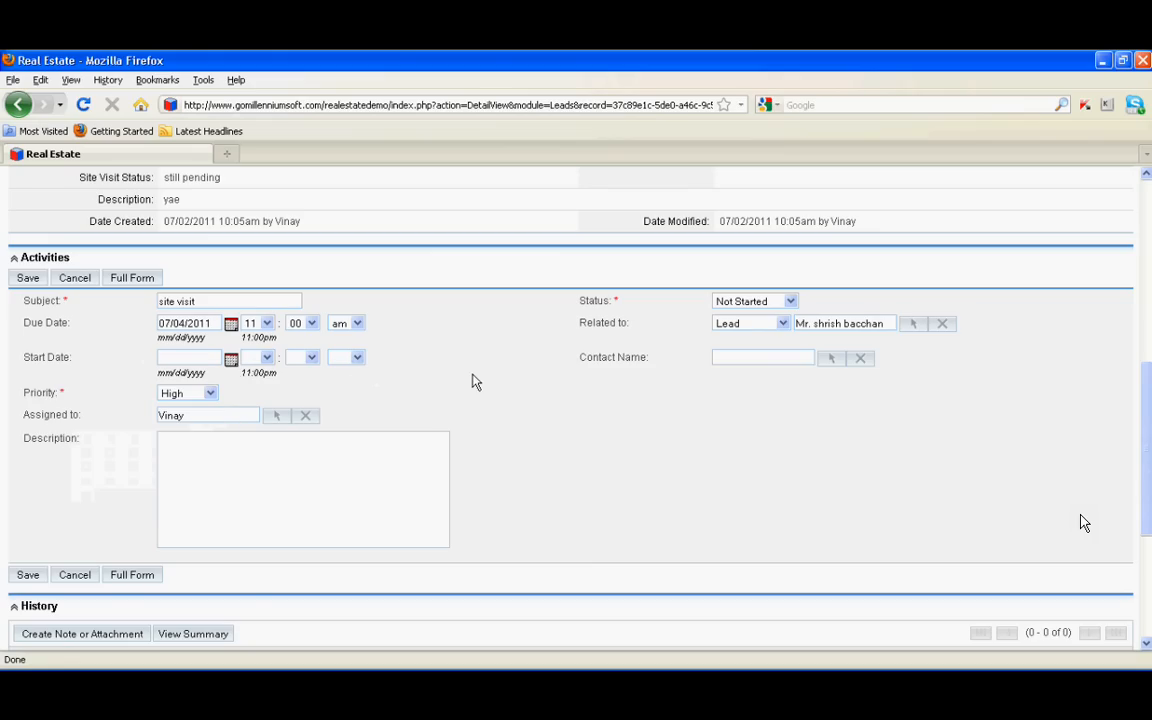
click(802, 357)
text(s)
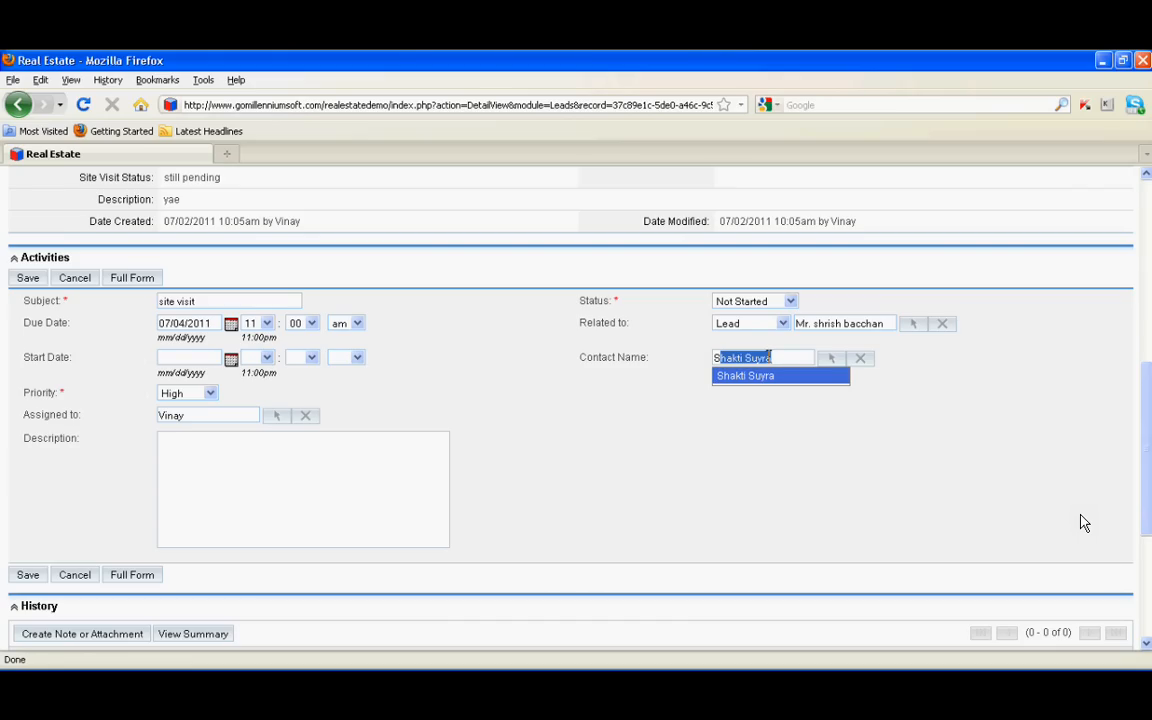
text(i)
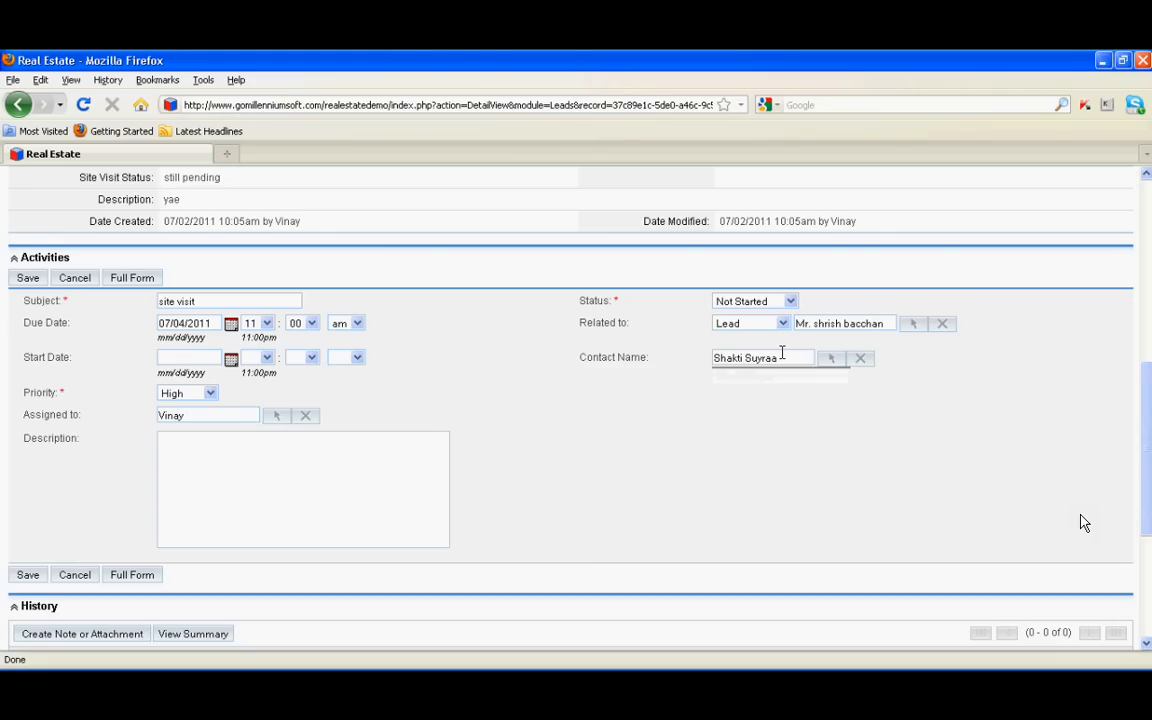
text(a)
drag(782, 353, 714, 357)
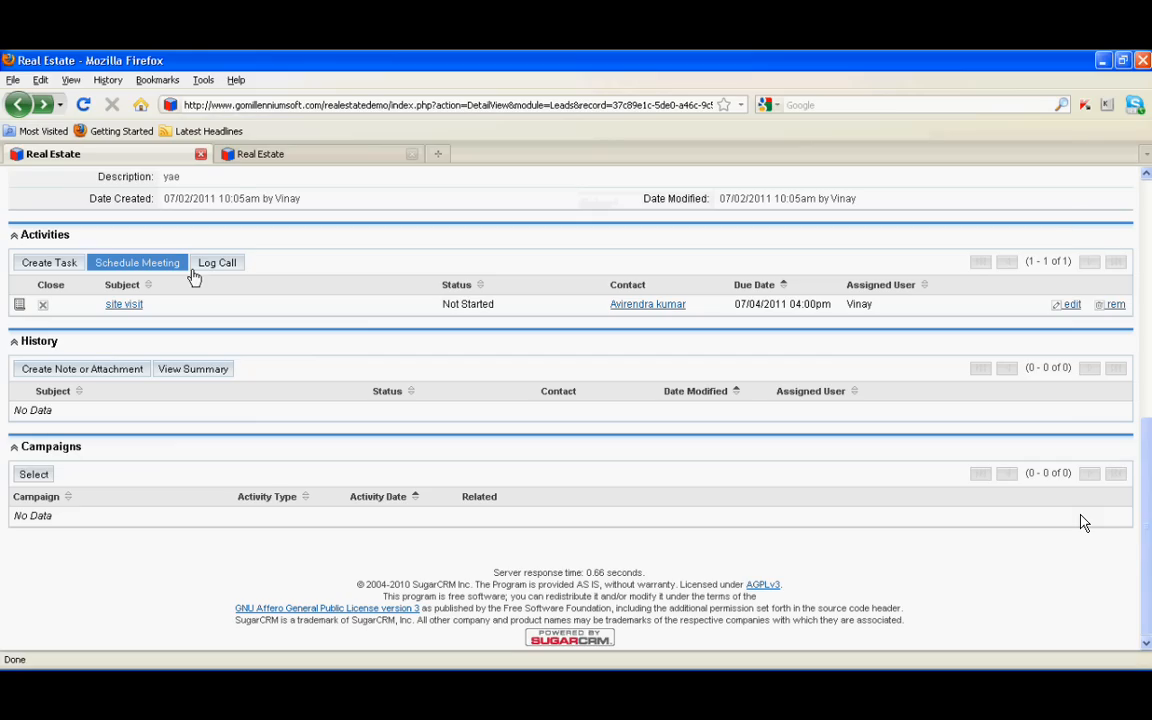
Save a meeting titled 'information' with description 'will come to office'
click(150, 264)
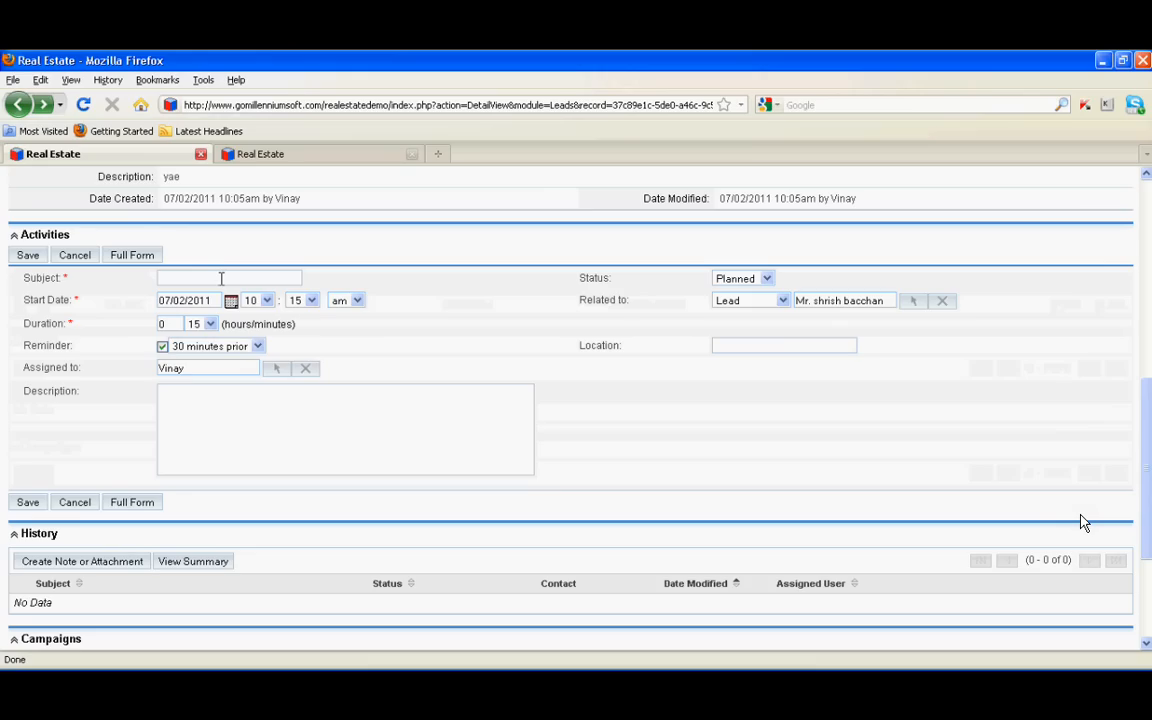
text(i)
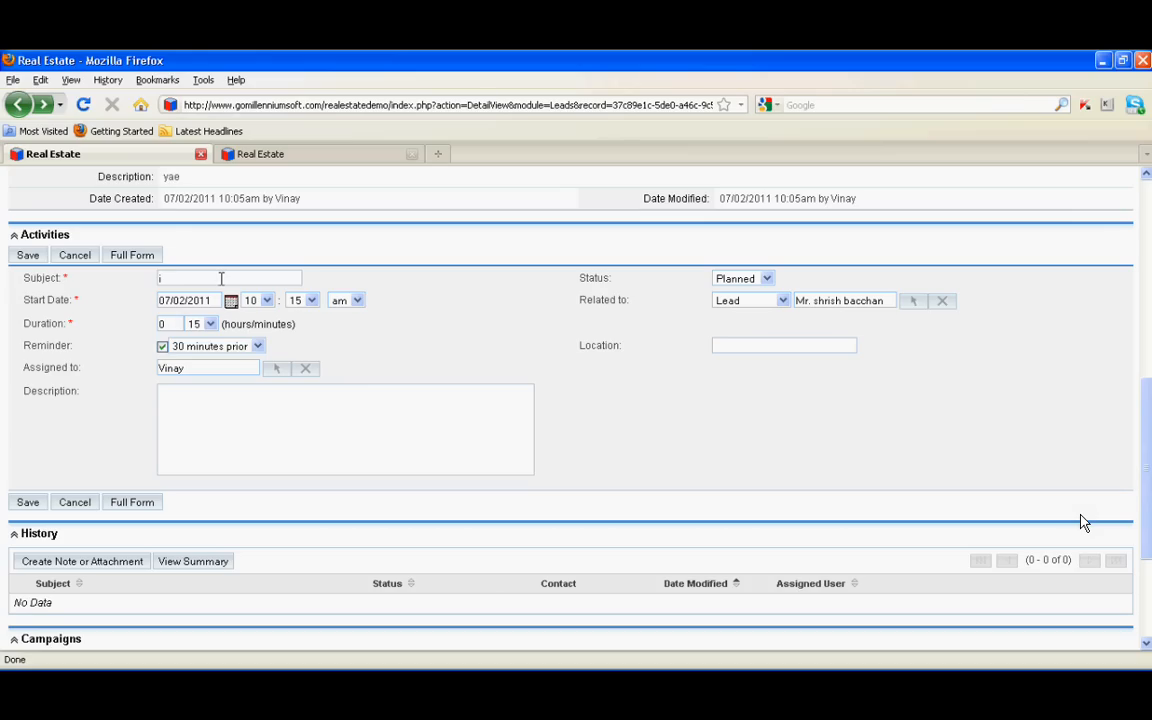
text(nformation)
click(194, 443)
text(will come to fo)
key(BackSpace)
key(BackSpace)
text(office)
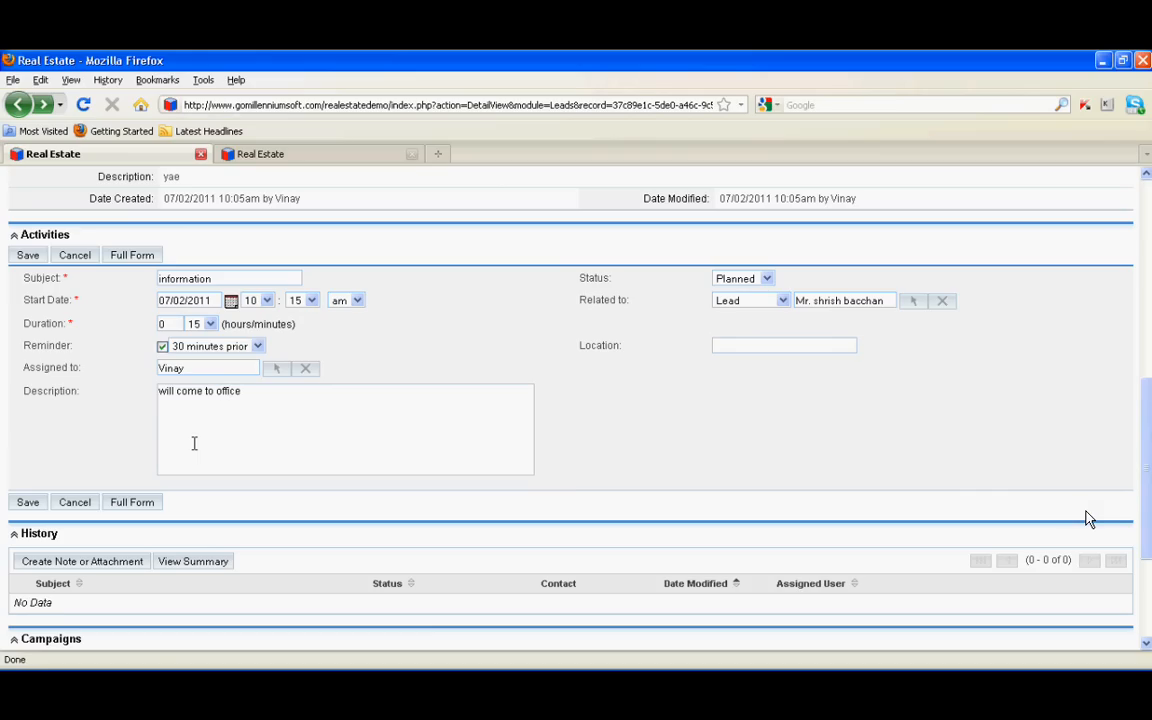
click(28, 504)
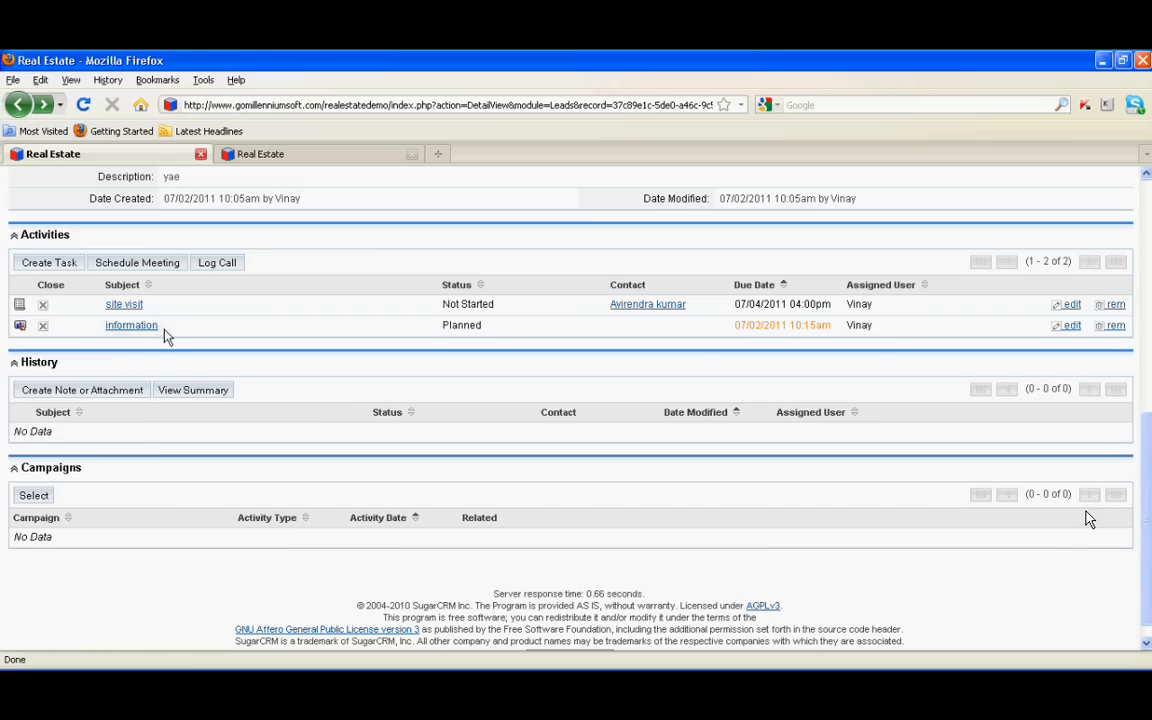
click(33, 495)
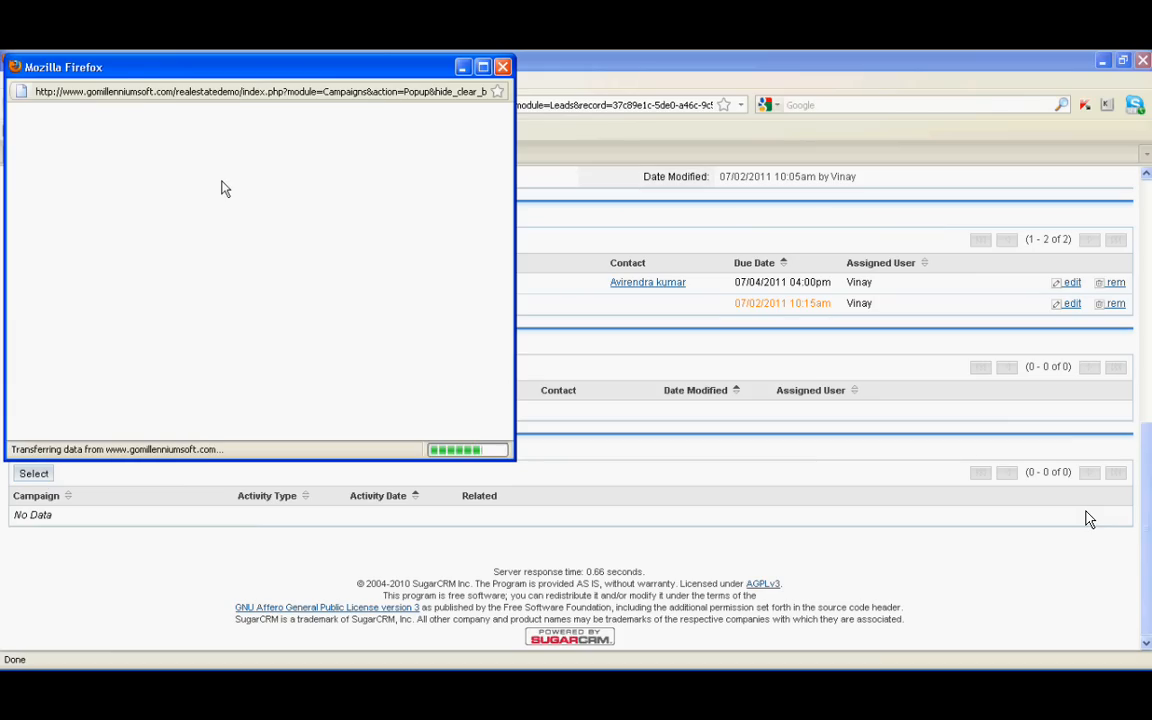
Attach the 'TOI Ad on 04.07.2011' campaign to the lead from the campaign list
scroll(170, 297, down, 1)
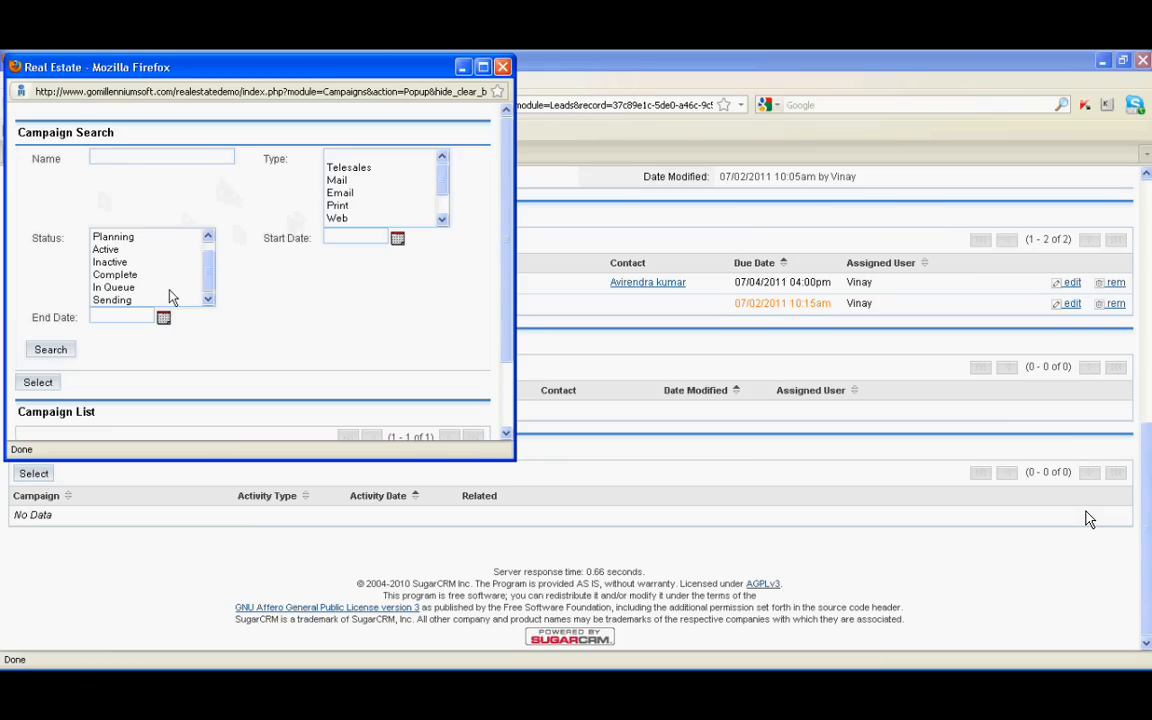
scroll(490, 304, down, 2)
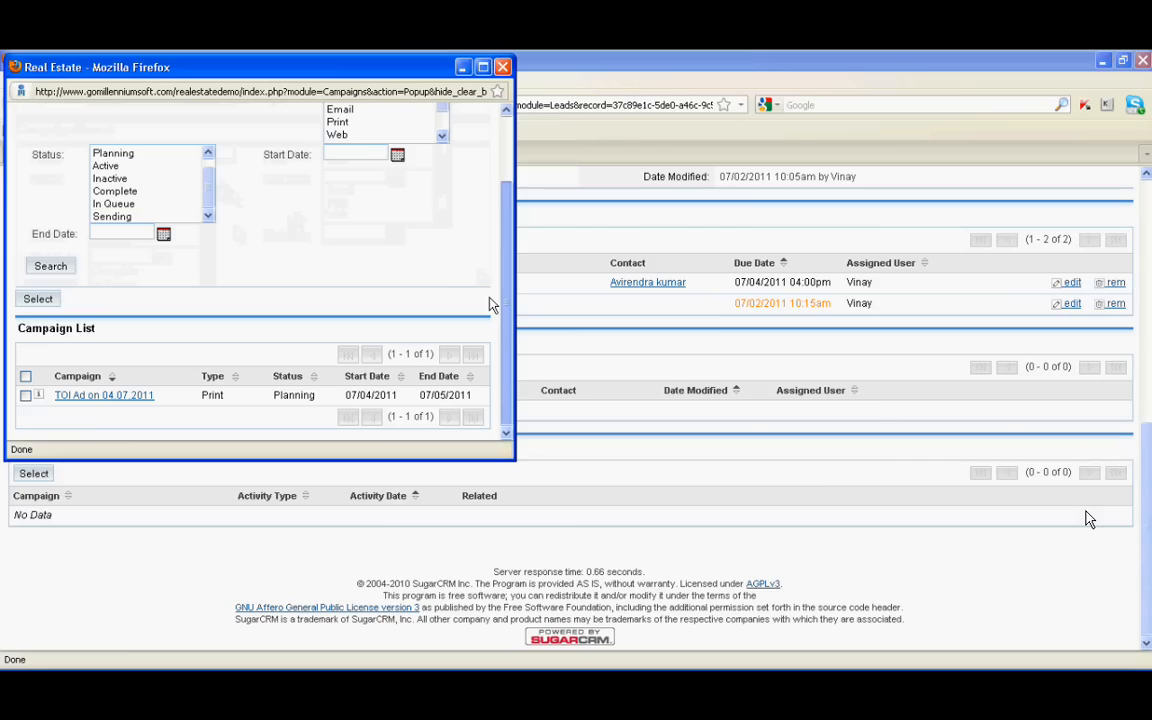
click(25, 396)
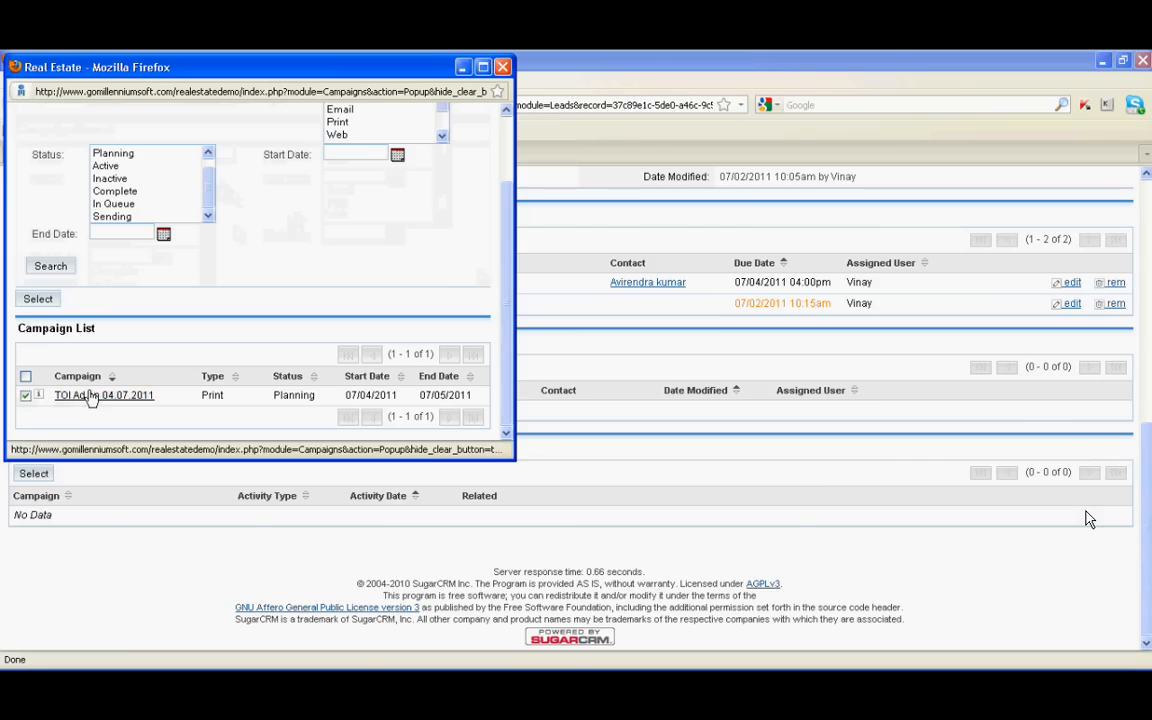
click(92, 396)
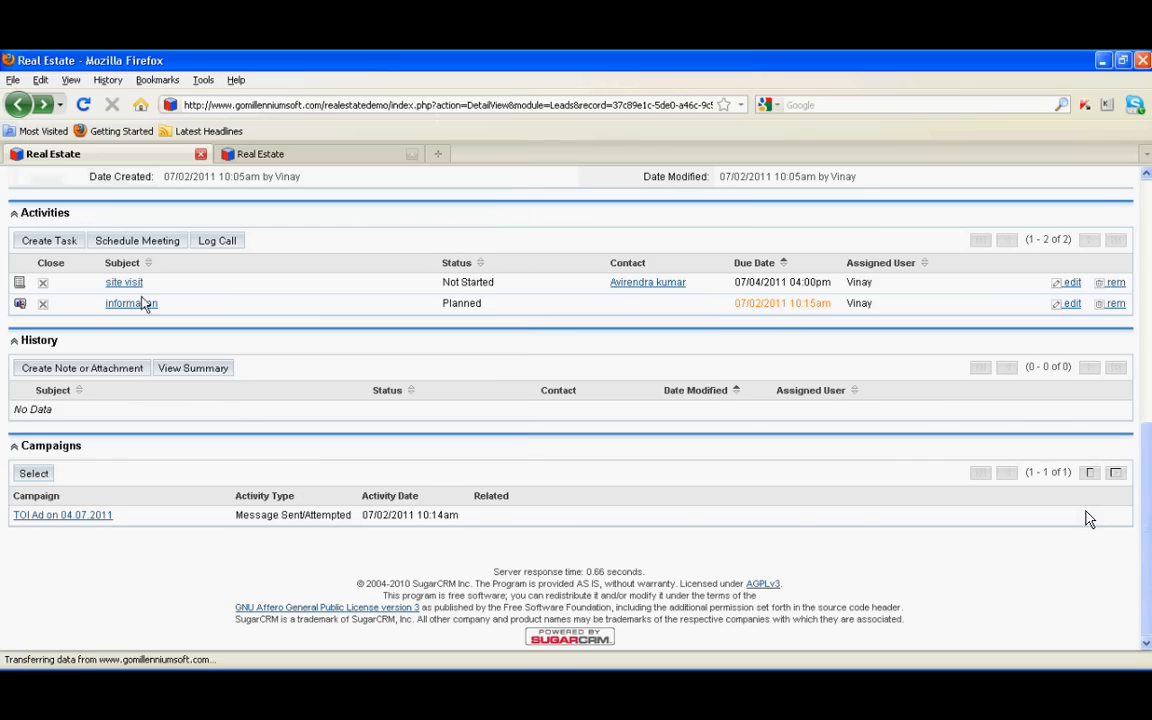
scroll(548, 481, up, 3)
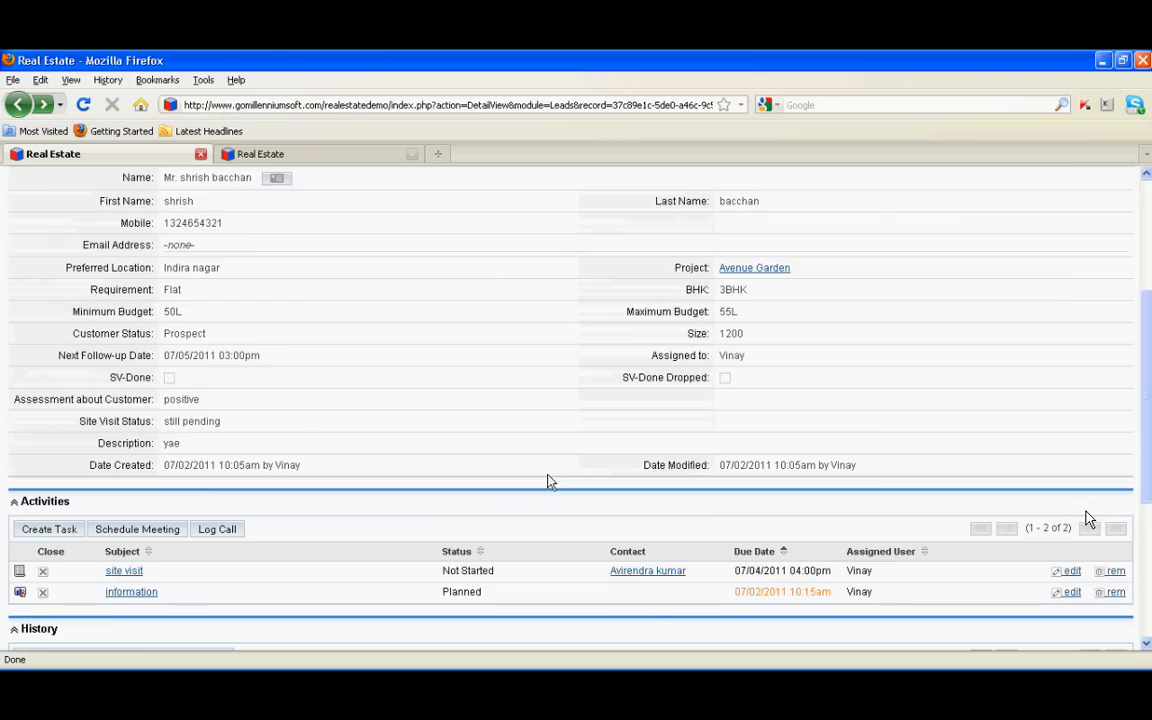
scroll(548, 481, up, 2)
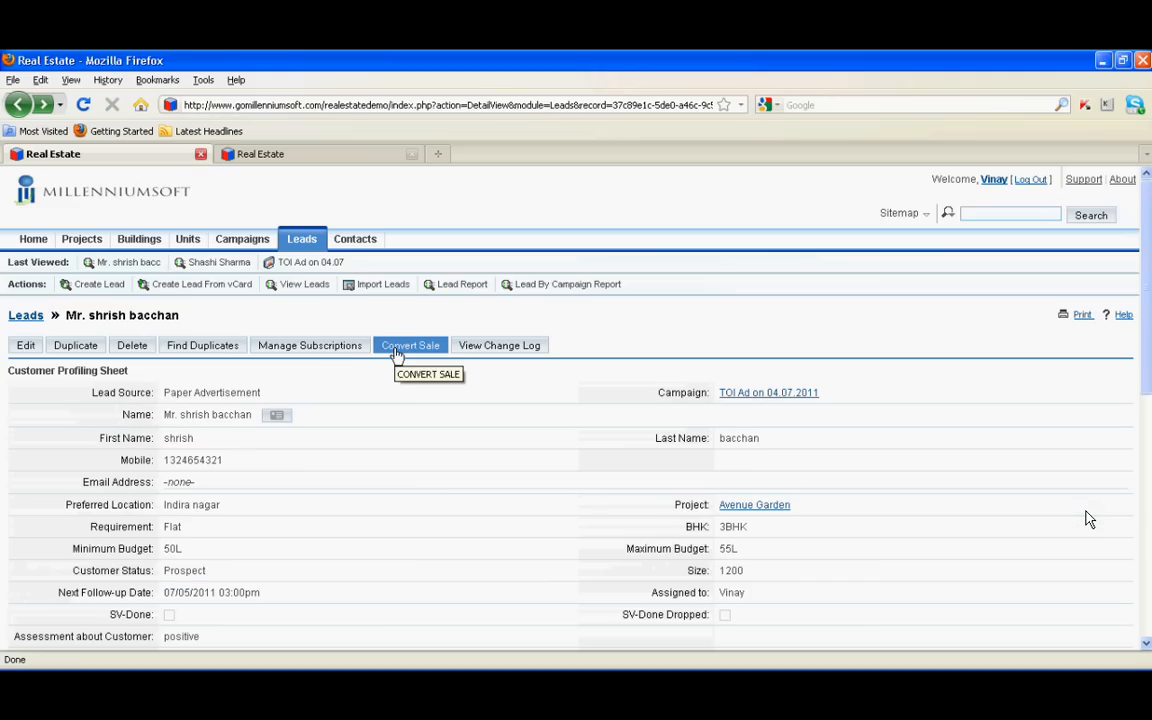
click(31, 241)
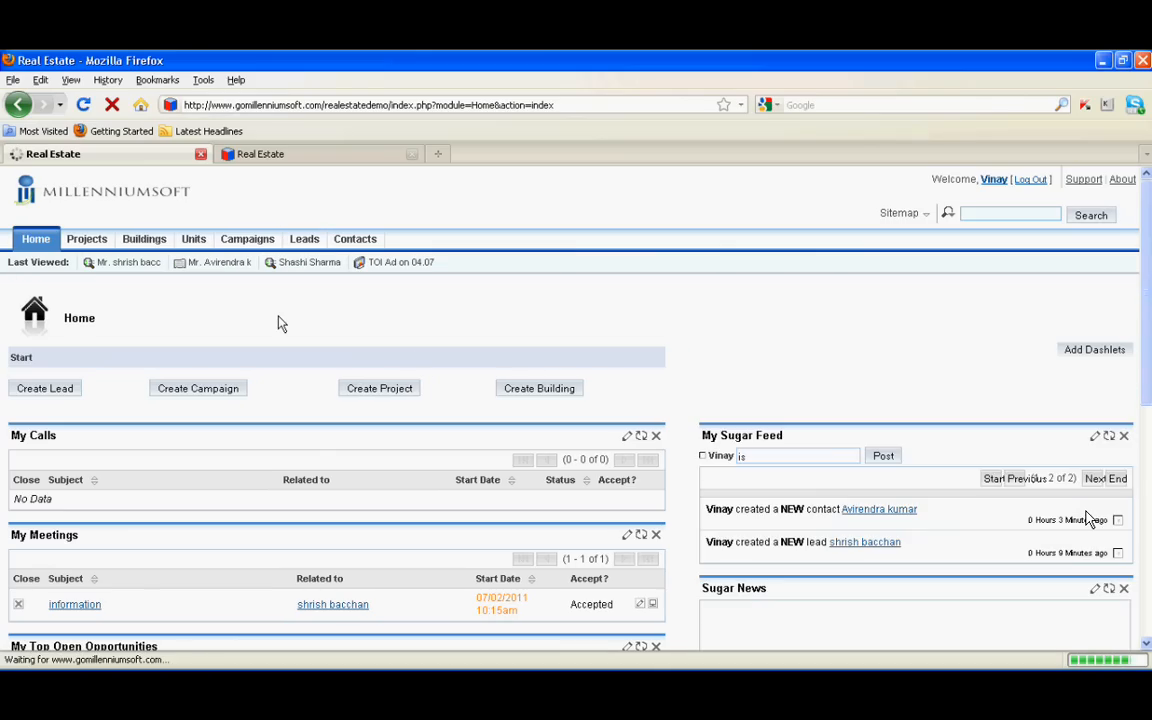
Scroll through the Home dashlets, then open the Units list, which shows no units
scroll(250, 323, down, 5)
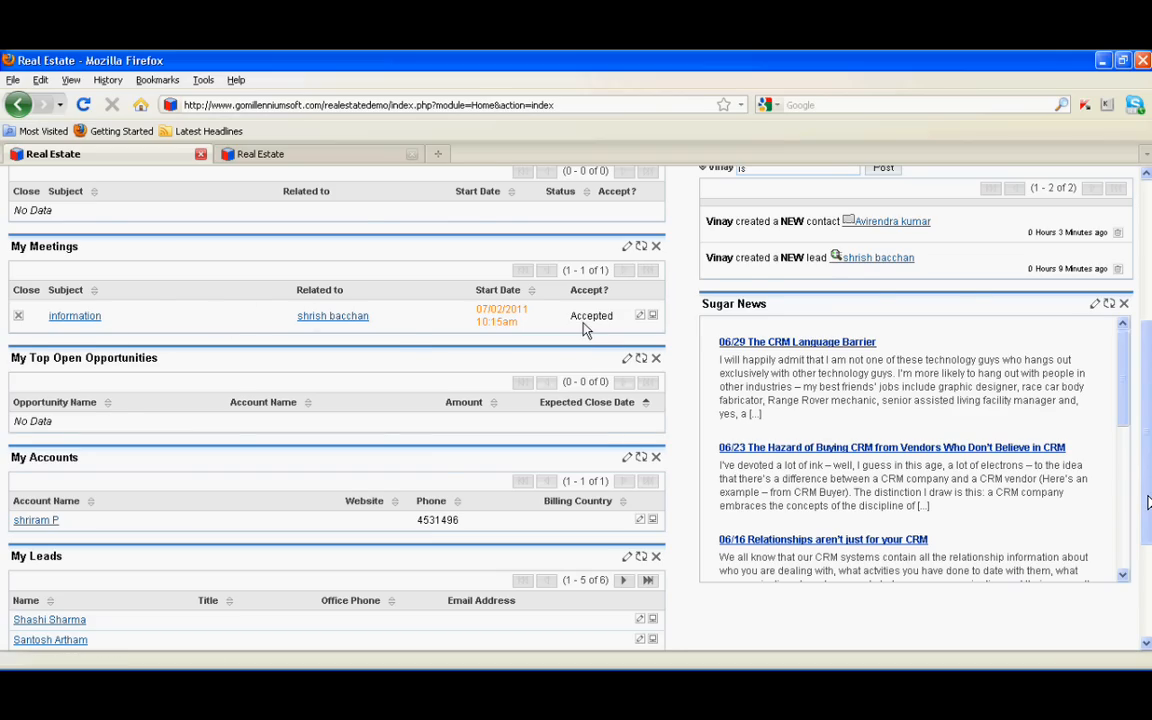
scroll(406, 342, down, 2)
scroll(48, 340, down, 2)
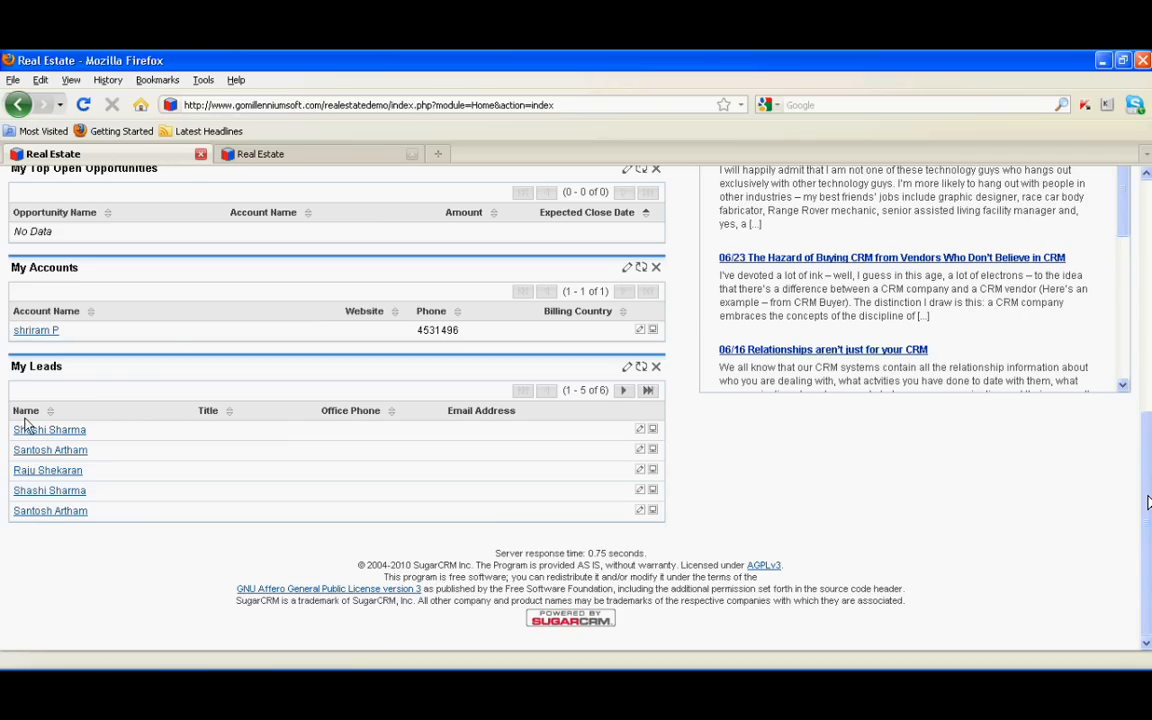
scroll(107, 502, up, 8)
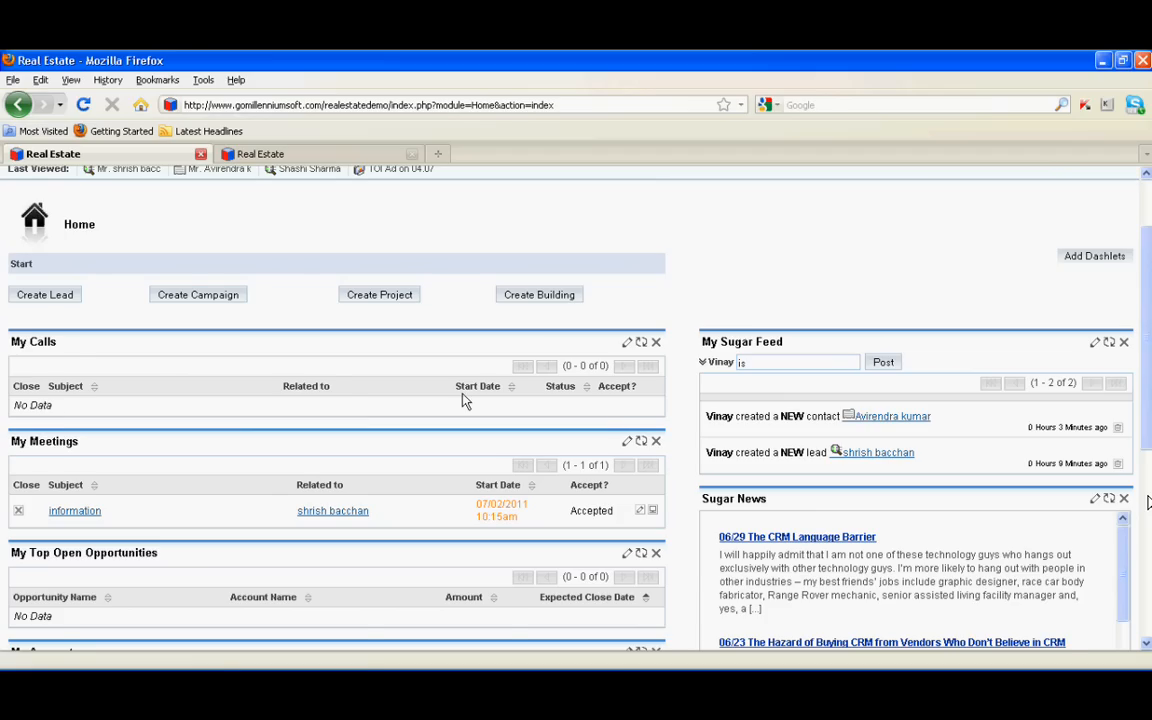
scroll(463, 400, up, 2)
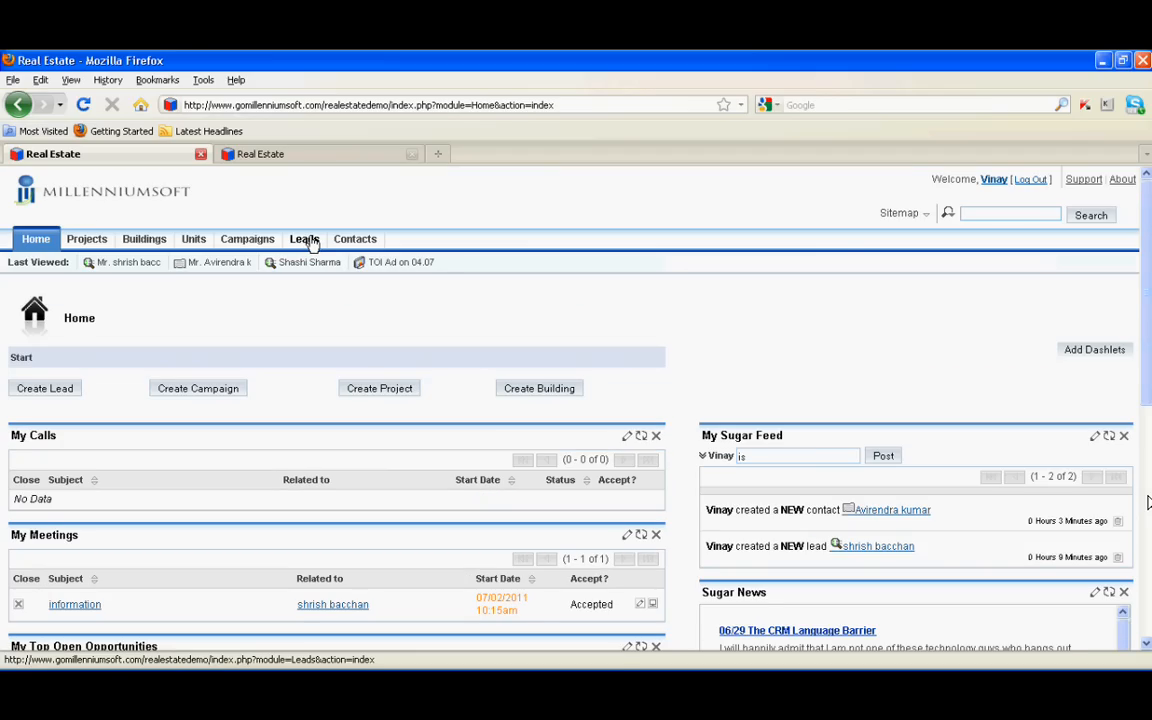
scroll(281, 397, down, 6)
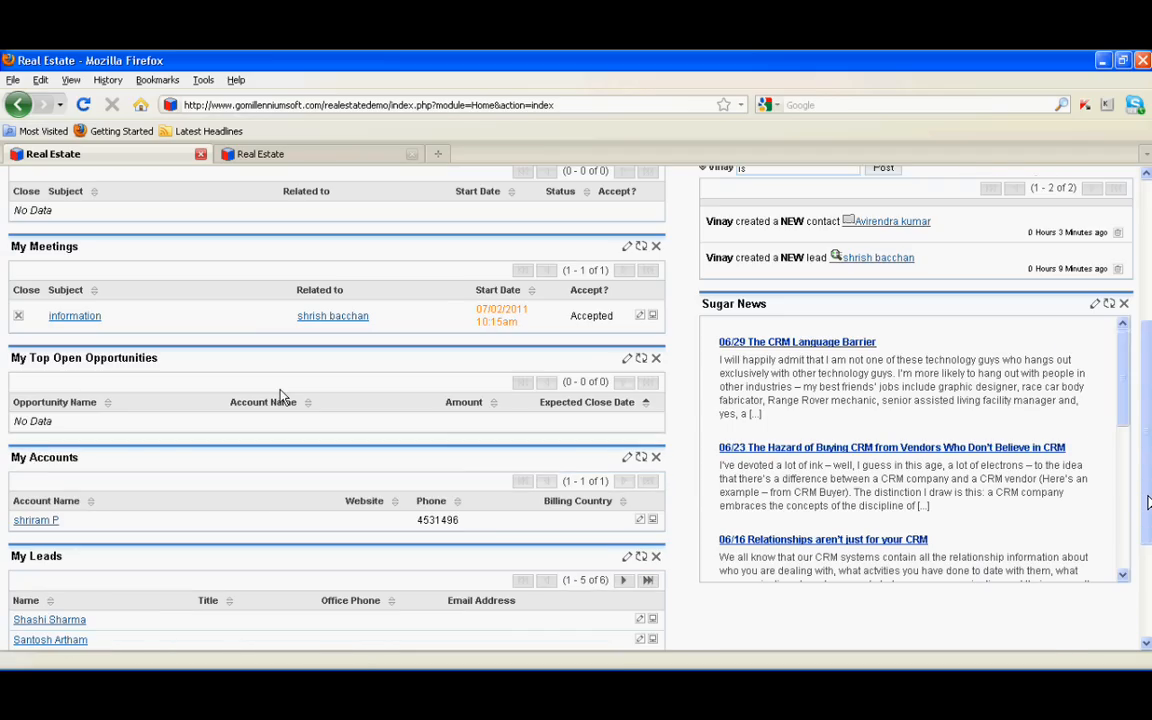
scroll(157, 437, down, 2)
scroll(157, 437, up, 8)
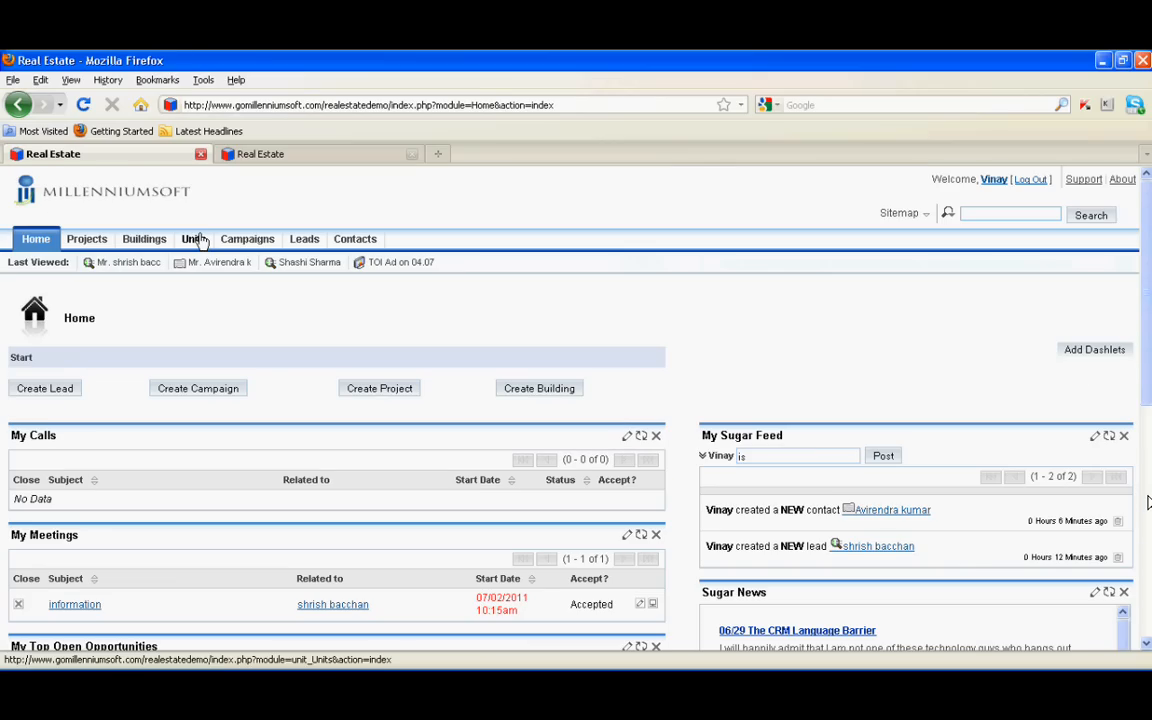
click(194, 239)
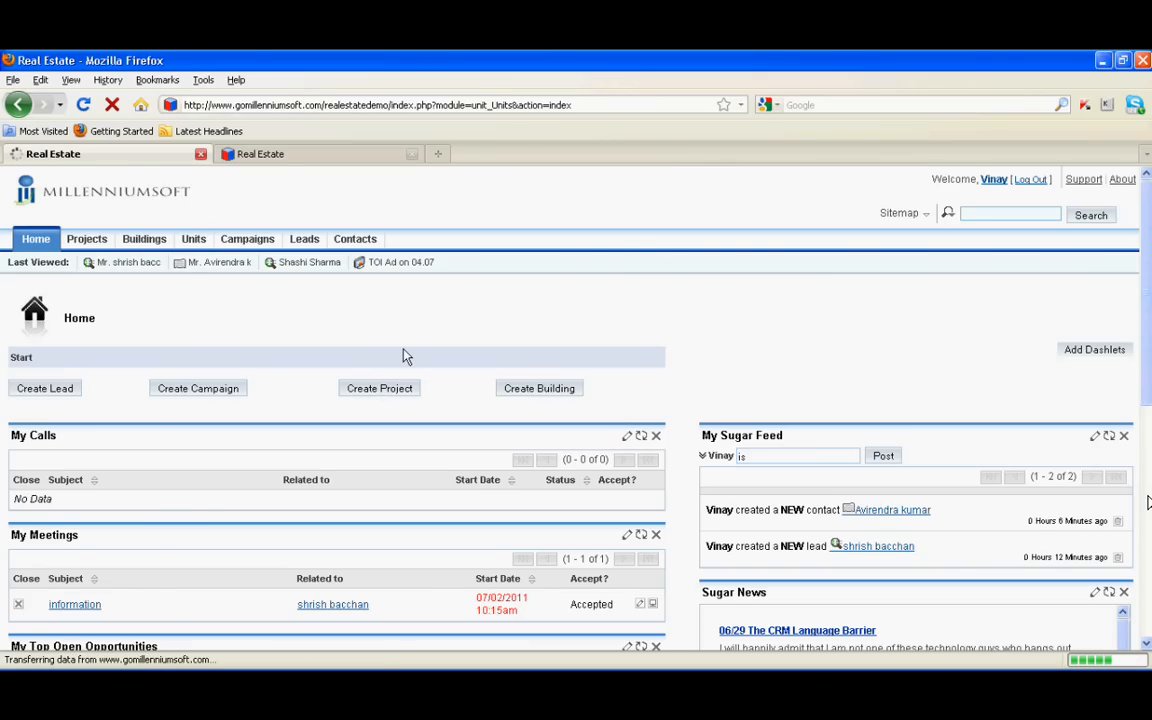
scroll(355, 510, down, 2)
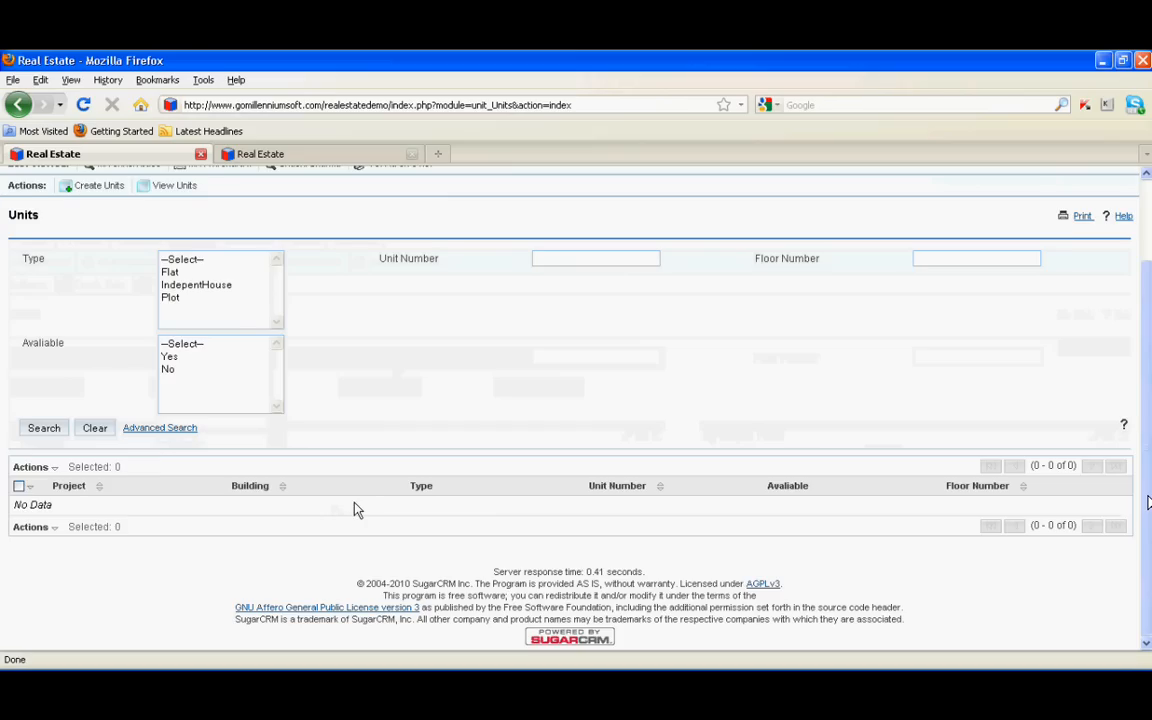
scroll(323, 373, up, 2)
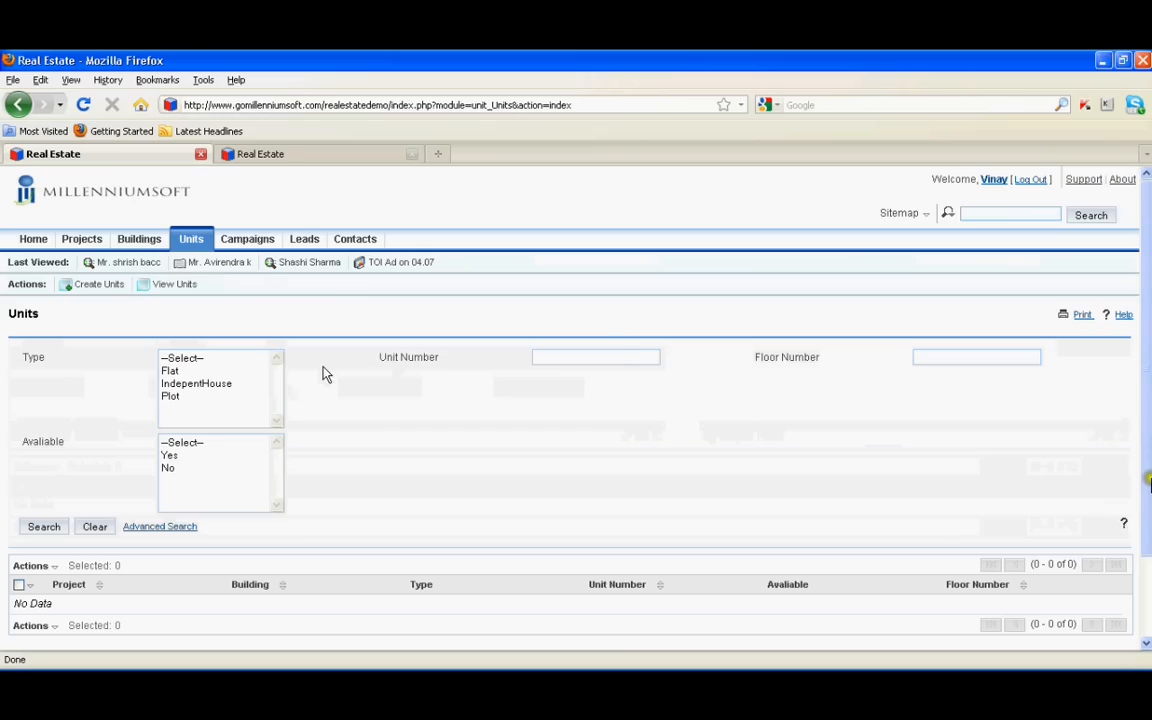
Check the TOI Ad campaign's tracking status and ROI, and review the linked 500.00 USD opportunity
click(1041, 186)
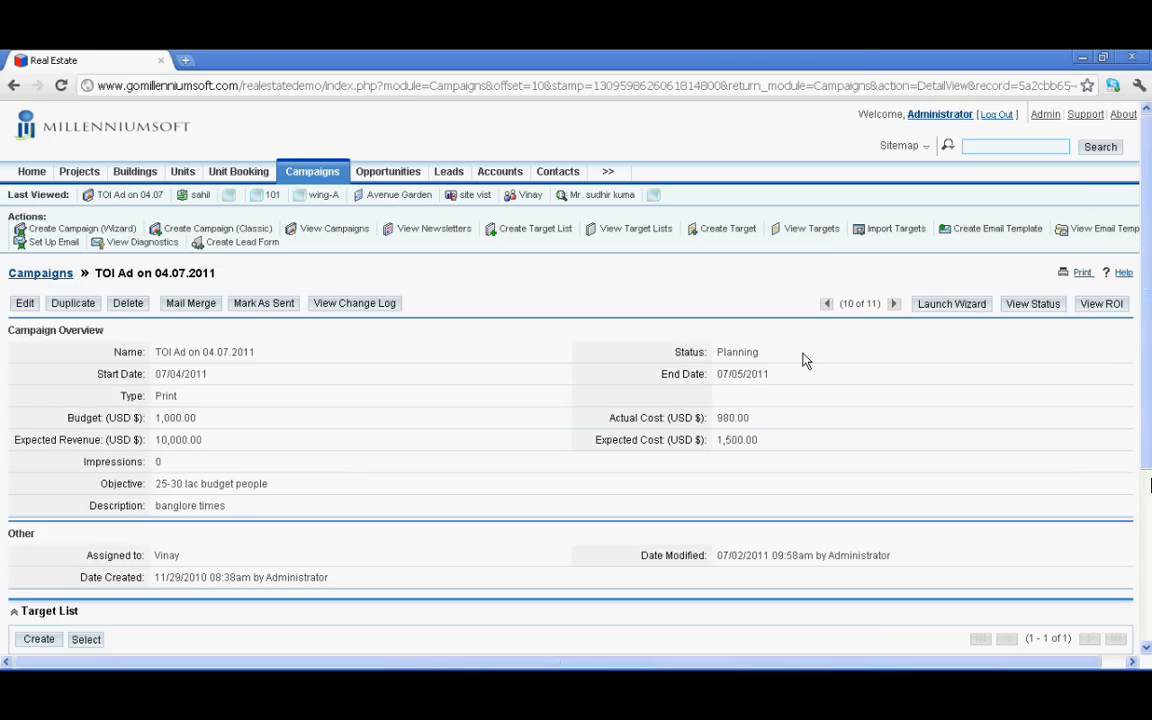
click(1033, 305)
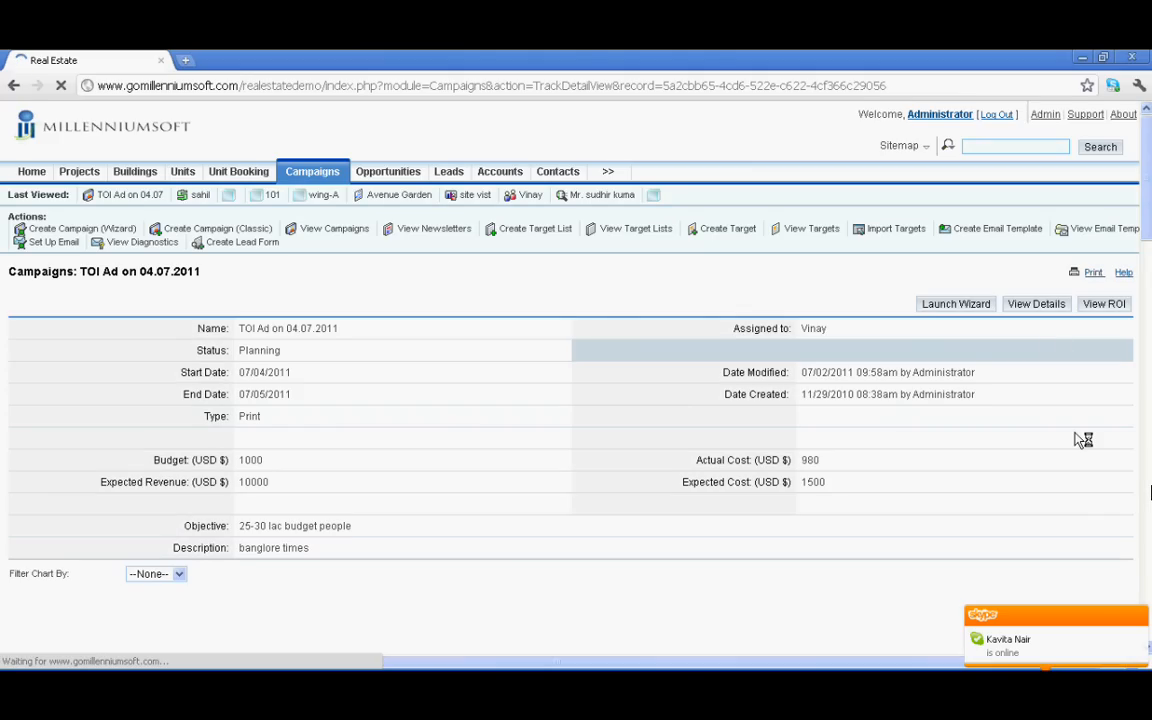
click(1103, 304)
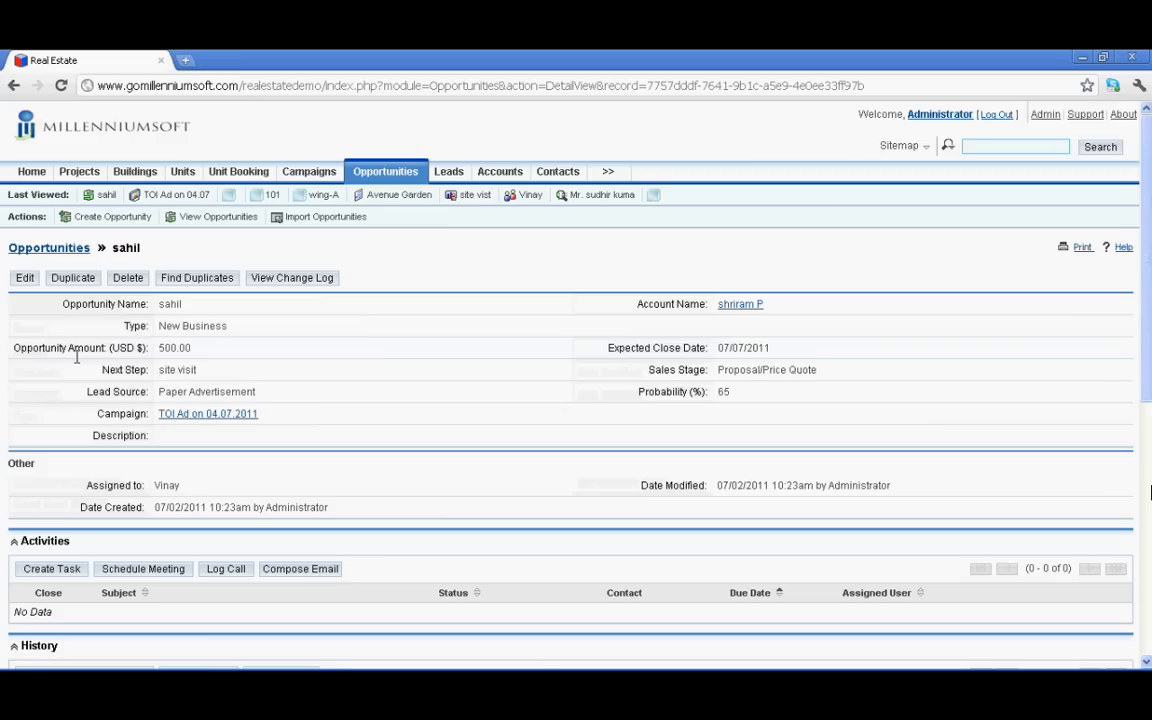
scroll(95, 521, down, 3)
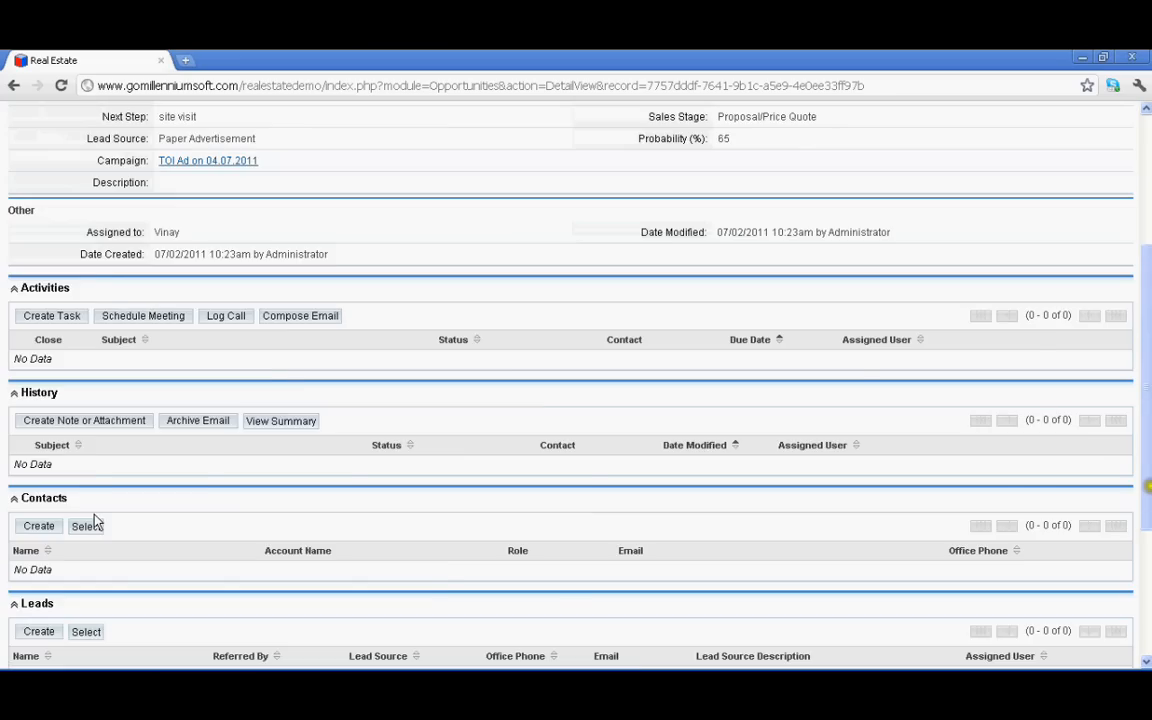
scroll(95, 521, down, 3)
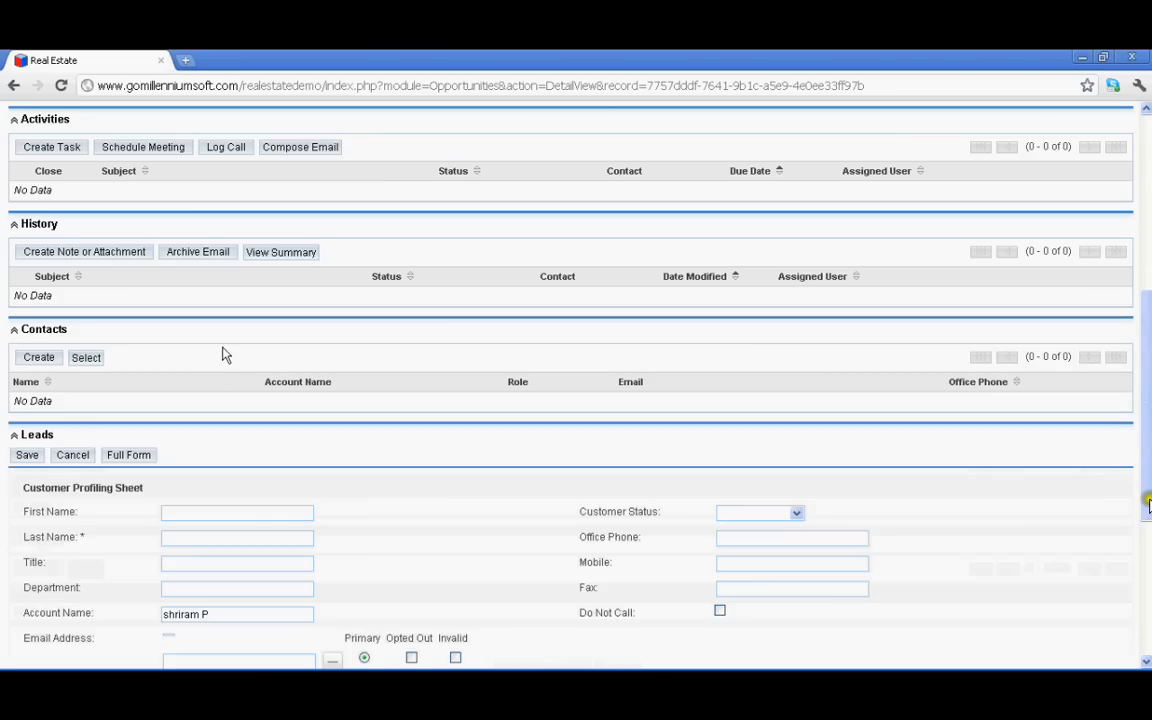
scroll(213, 421, down, 1)
scroll(236, 412, down, 2)
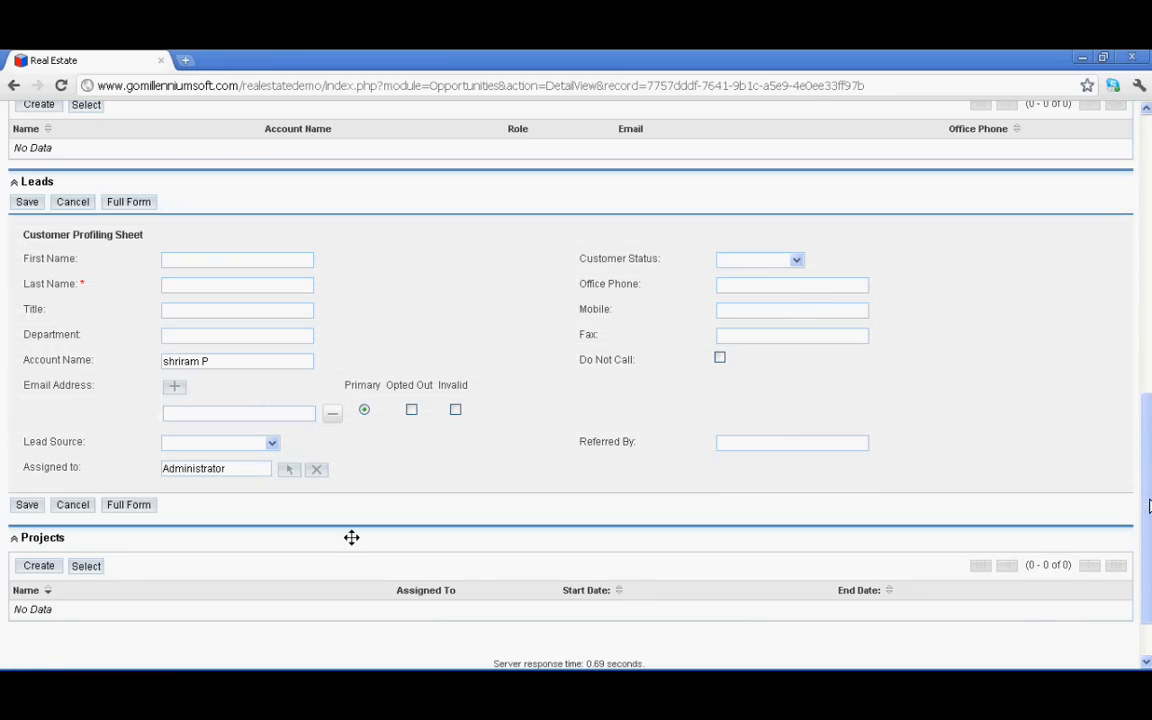
scroll(232, 519, up, 5)
scroll(232, 519, up, 3)
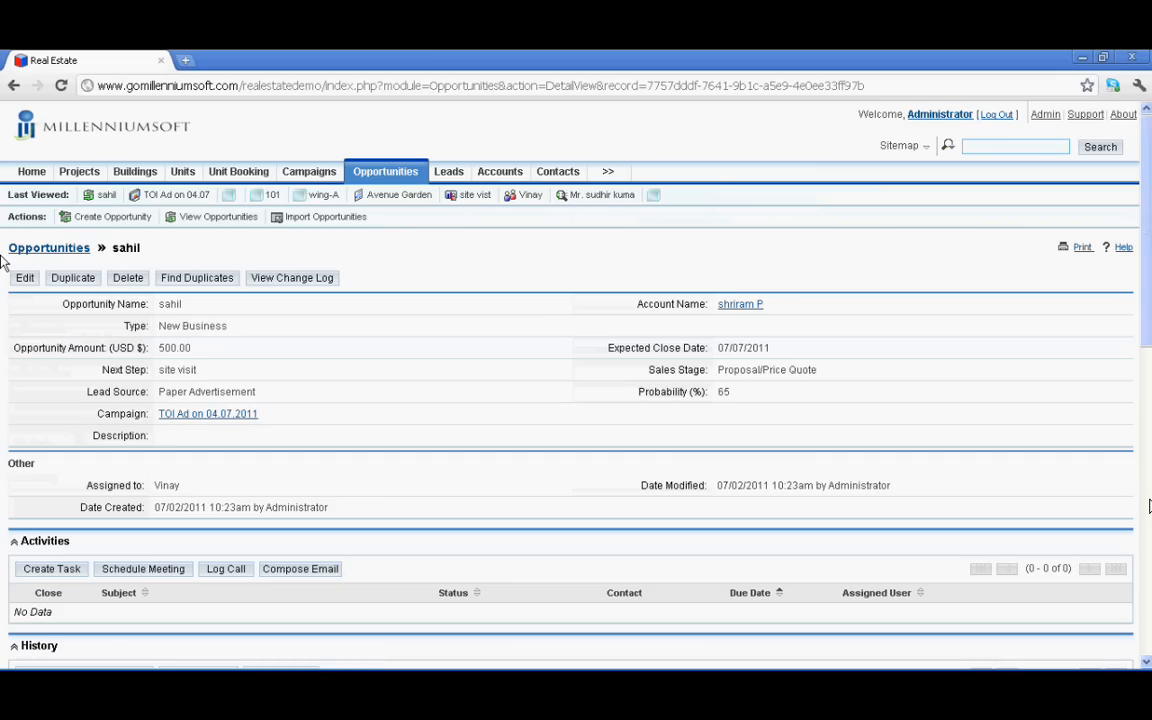
click(31, 172)
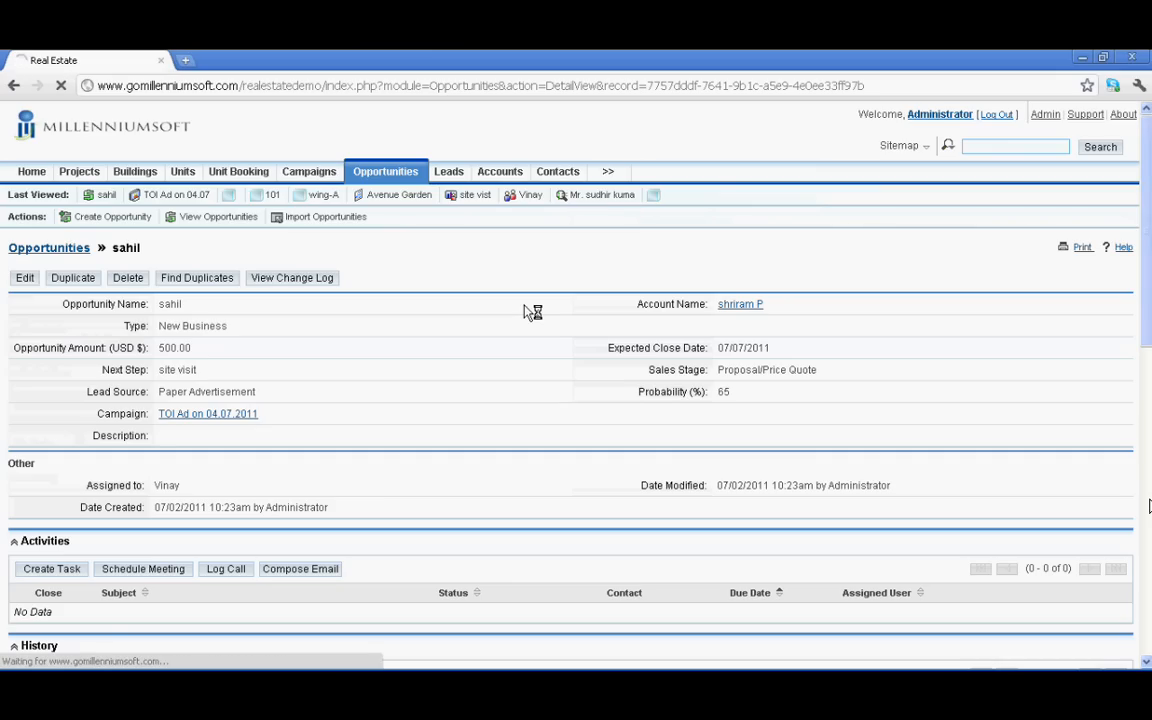